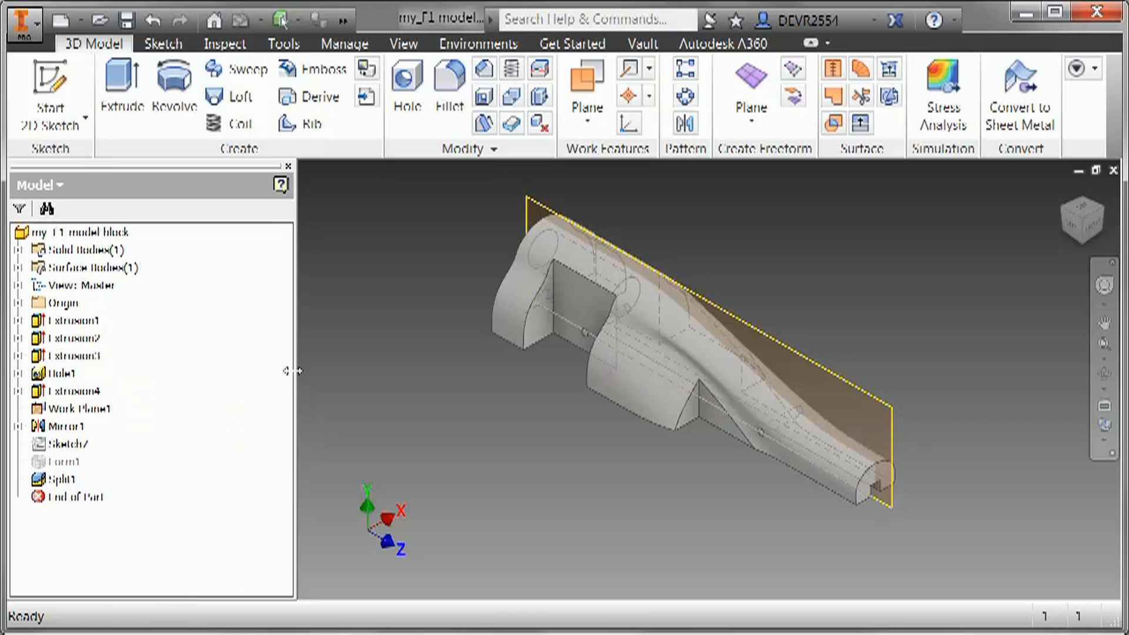
- Start a 2D sketch on Work Plane1 and place a point above the rear of the car body, about 50 mm above its bottom edge
left_click(62, 85)
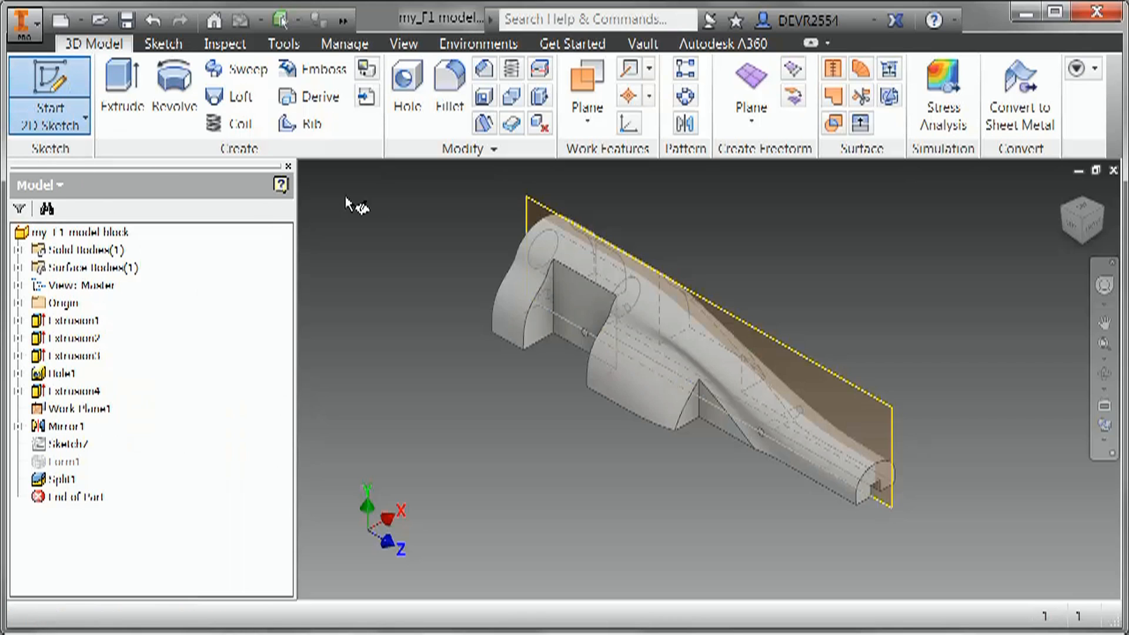
left_click(539, 208)
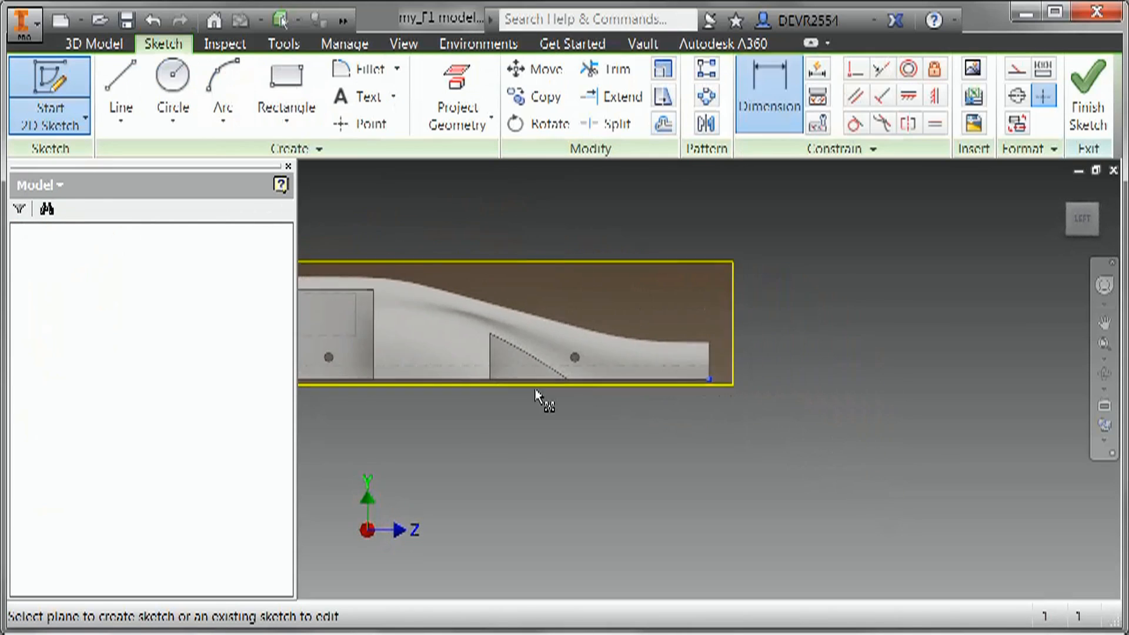
middle_click_drag(708, 398, 757, 412)
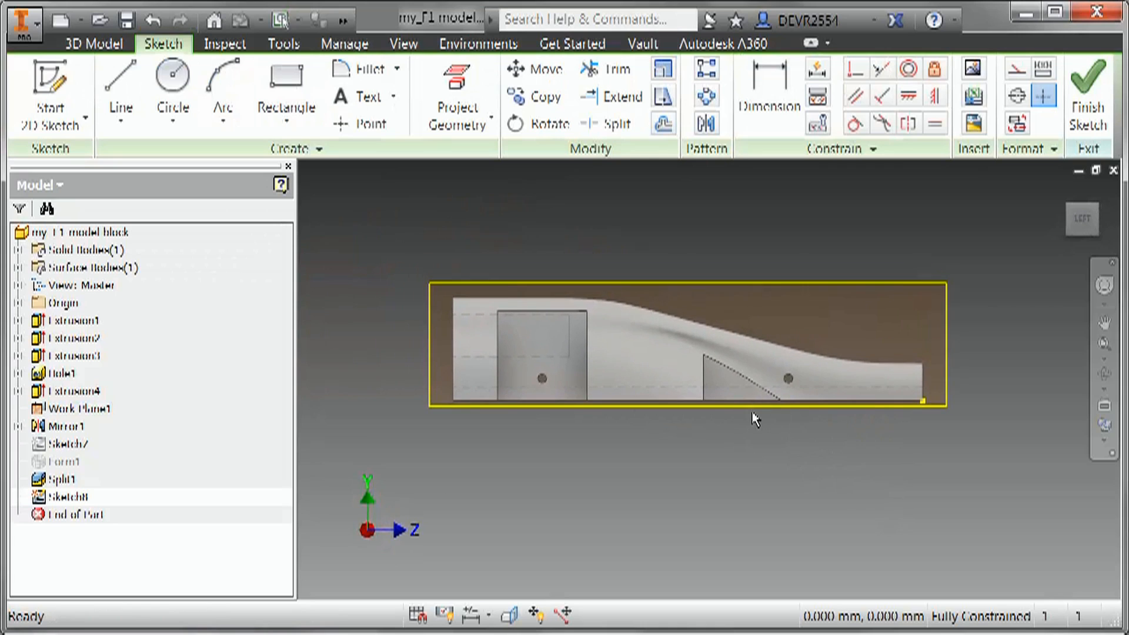
left_click(359, 124)
scroll(444, 317, "down", 3)
scroll(443, 318, "down", 2)
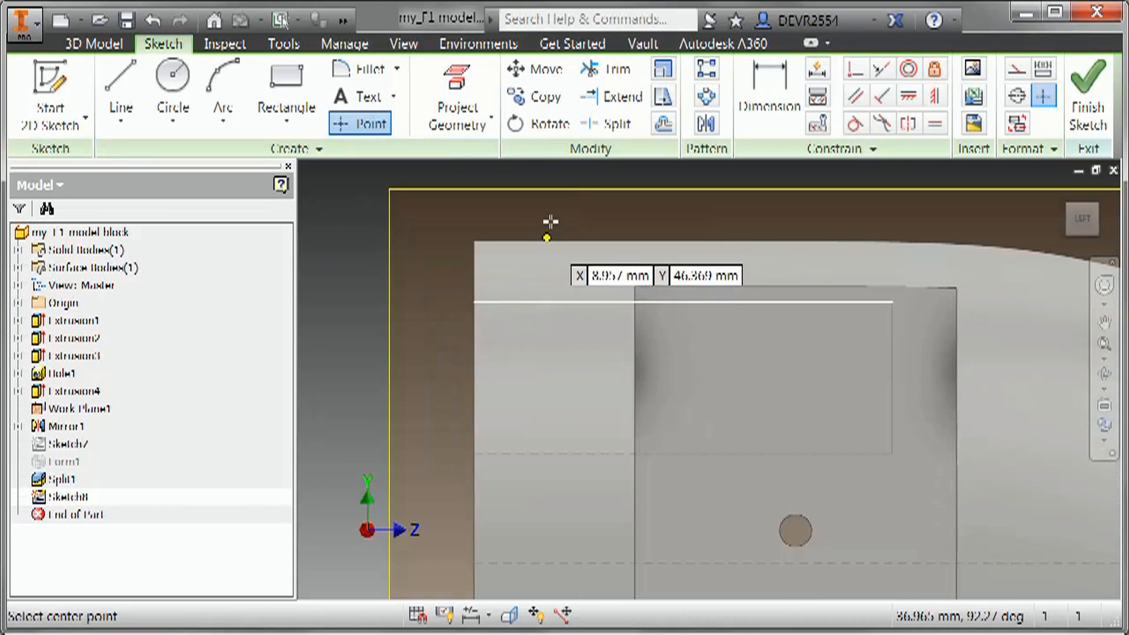
left_click(551, 210)
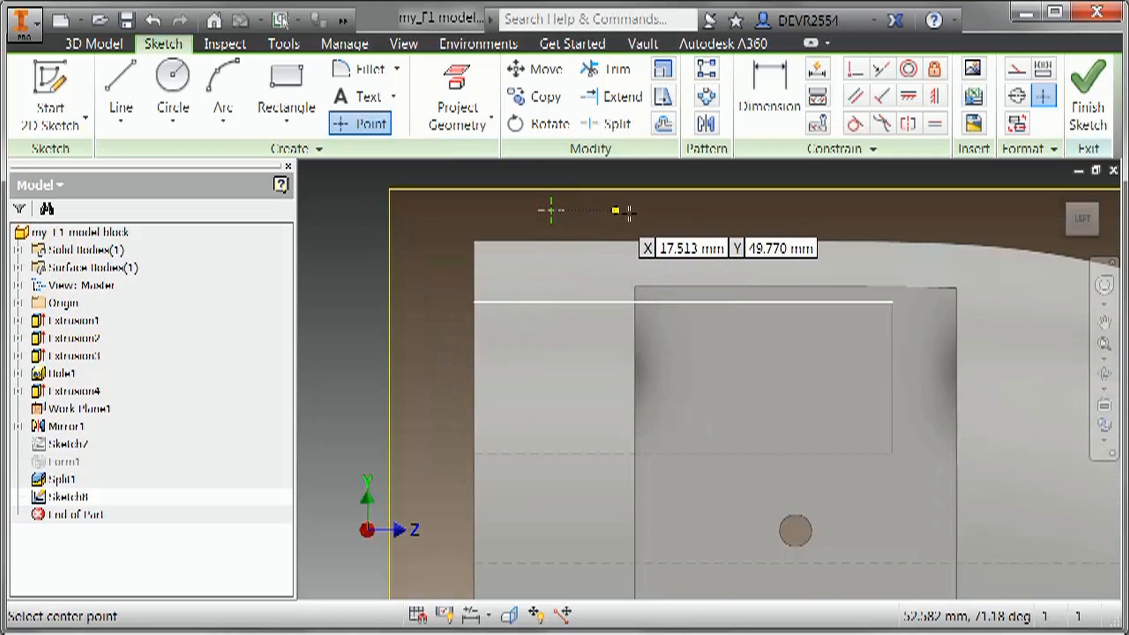
- Constrain the sketch point vertically in line with the midpoint of the short bottom edge at the car's rear
left_click(934, 95)
scroll(817, 409, "up", 3)
middle_click_drag(817, 409, 771, 380)
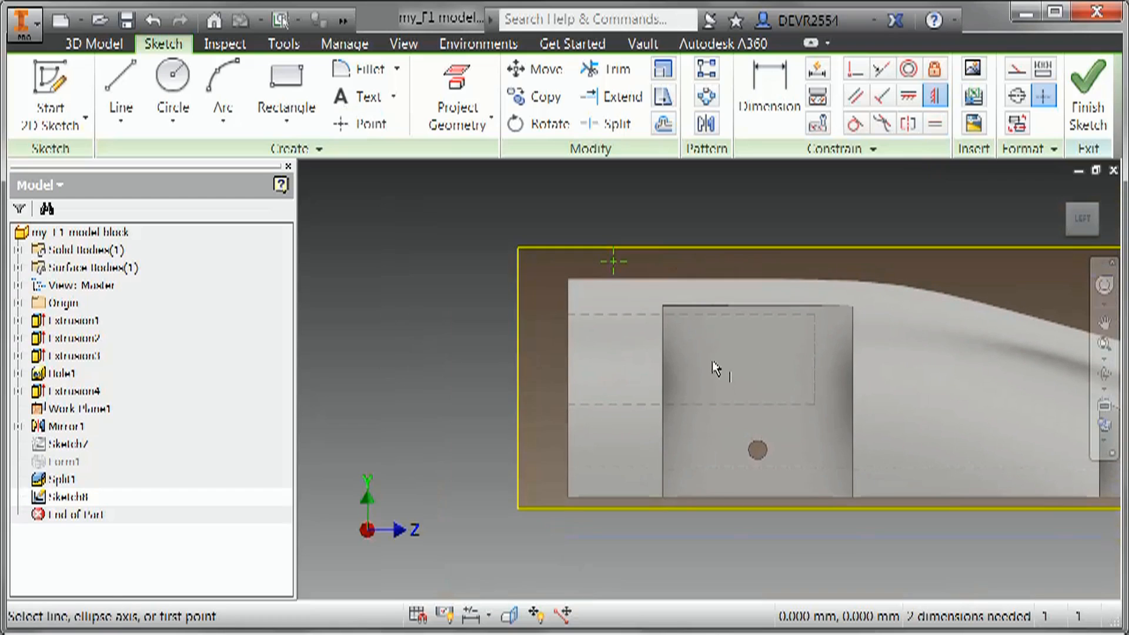
left_click(615, 263)
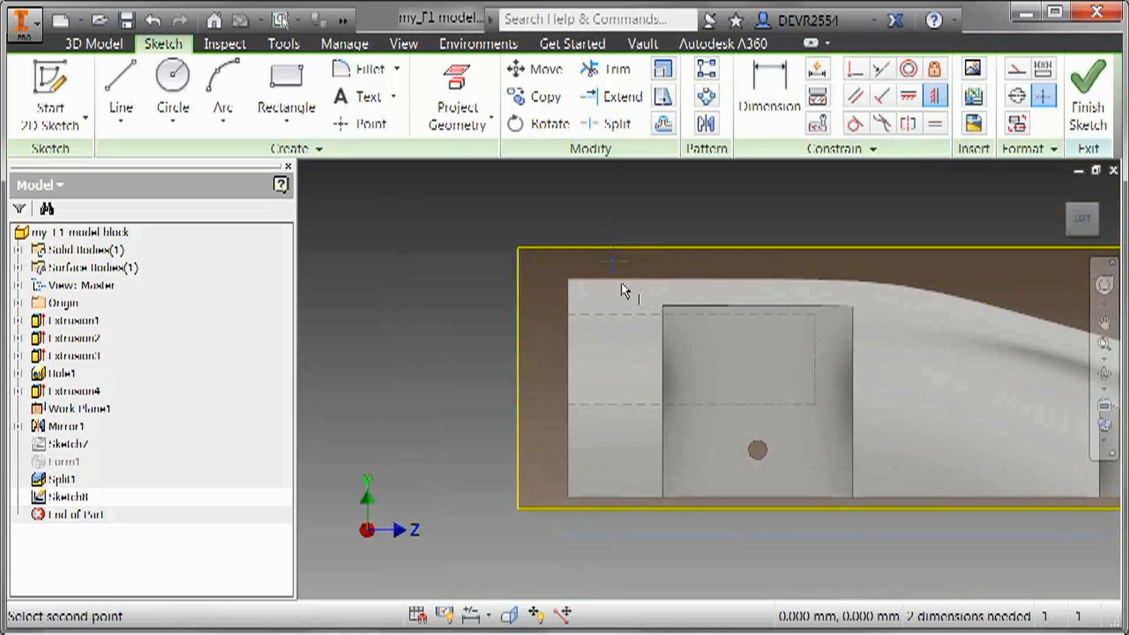
left_click(615, 495)
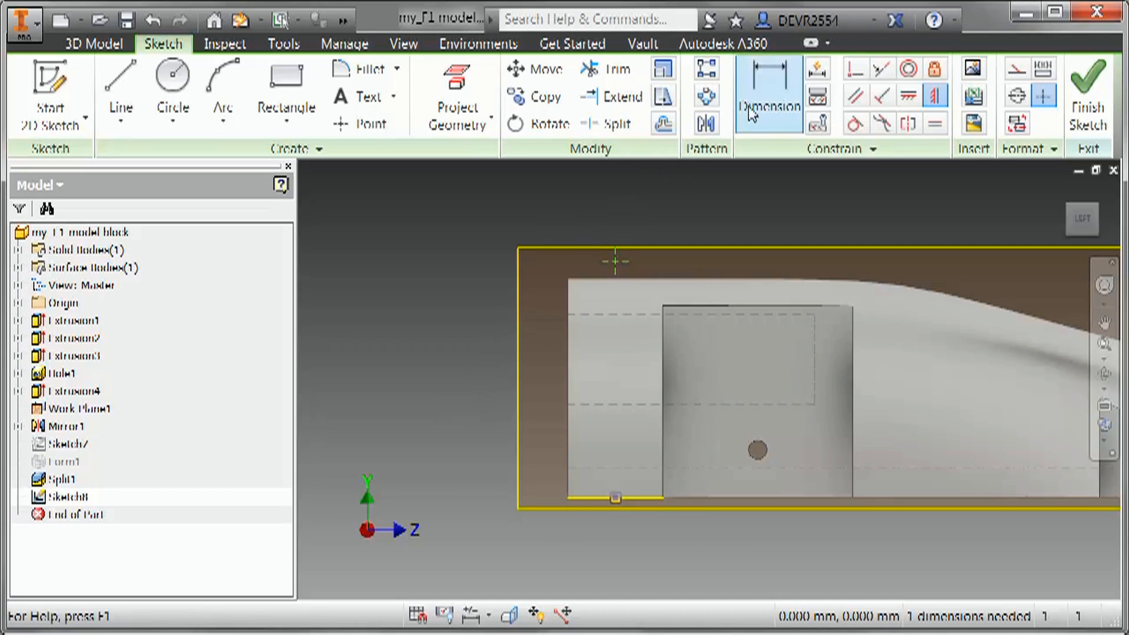
- Dimension the point's height above the bottom edge as 51 mm and finish the sketch
left_click(769, 107)
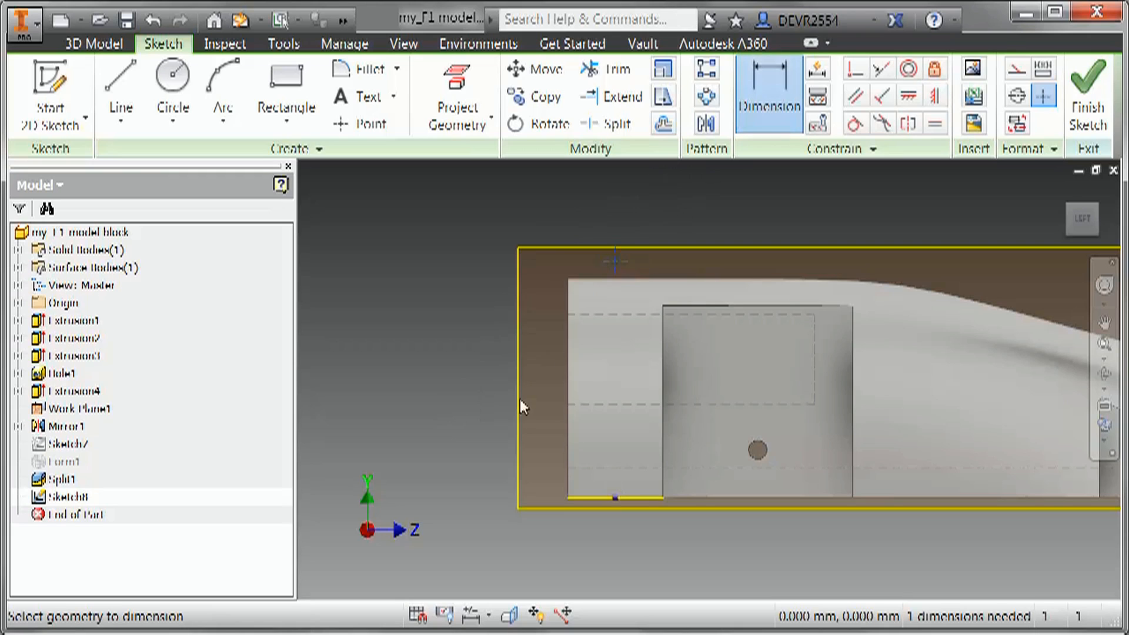
left_click(577, 500)
left_click(457, 394)
type("51")
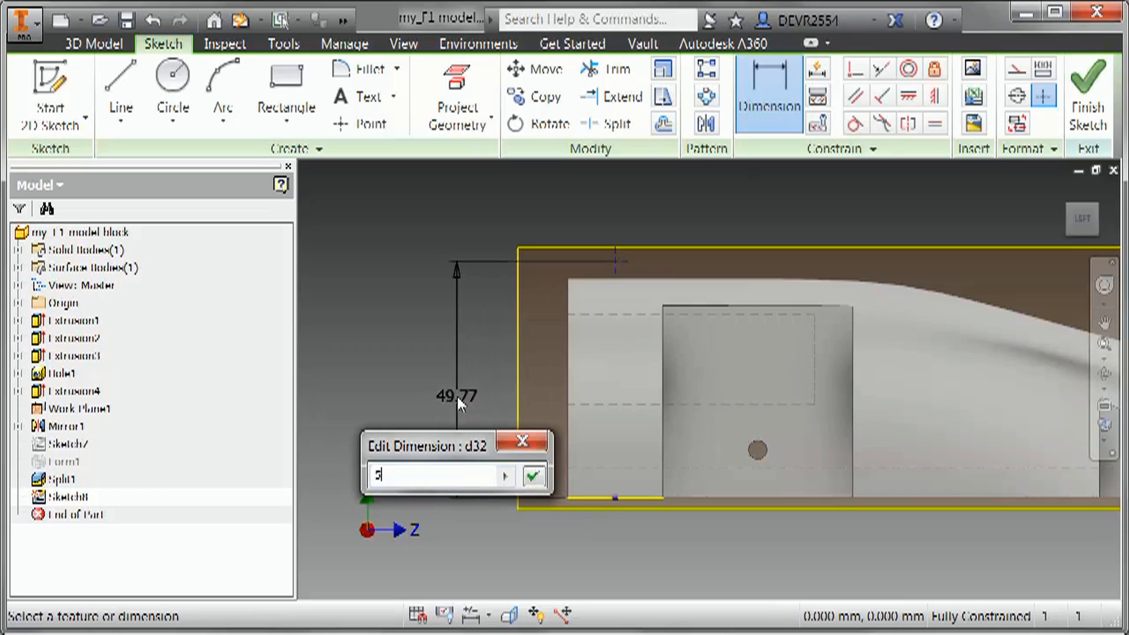
left_click(534, 480)
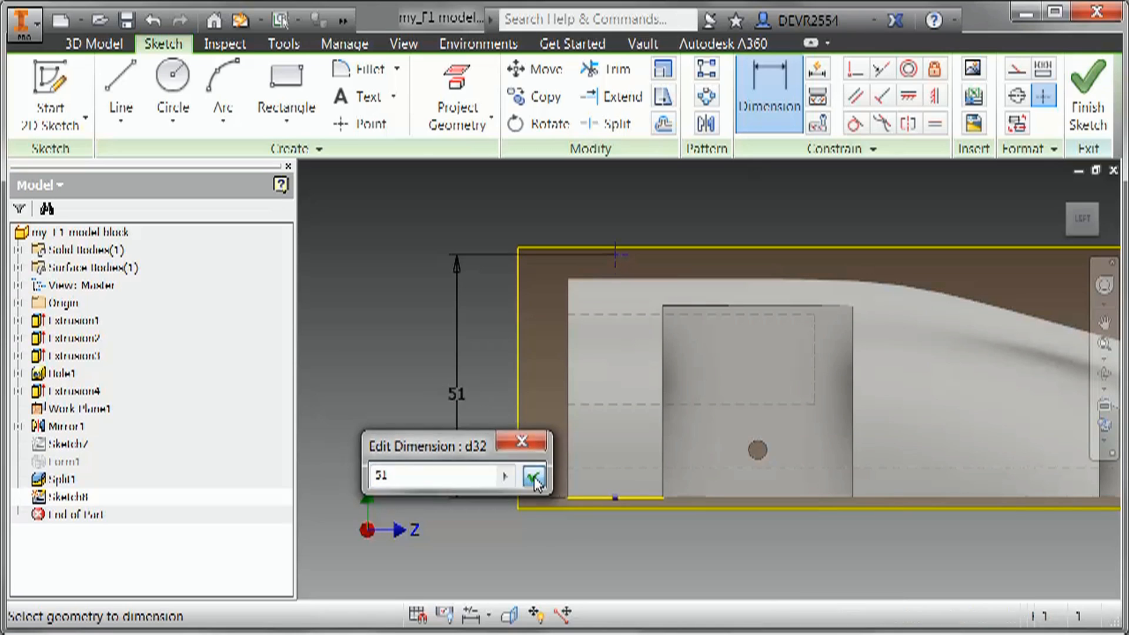
left_click(1087, 100)
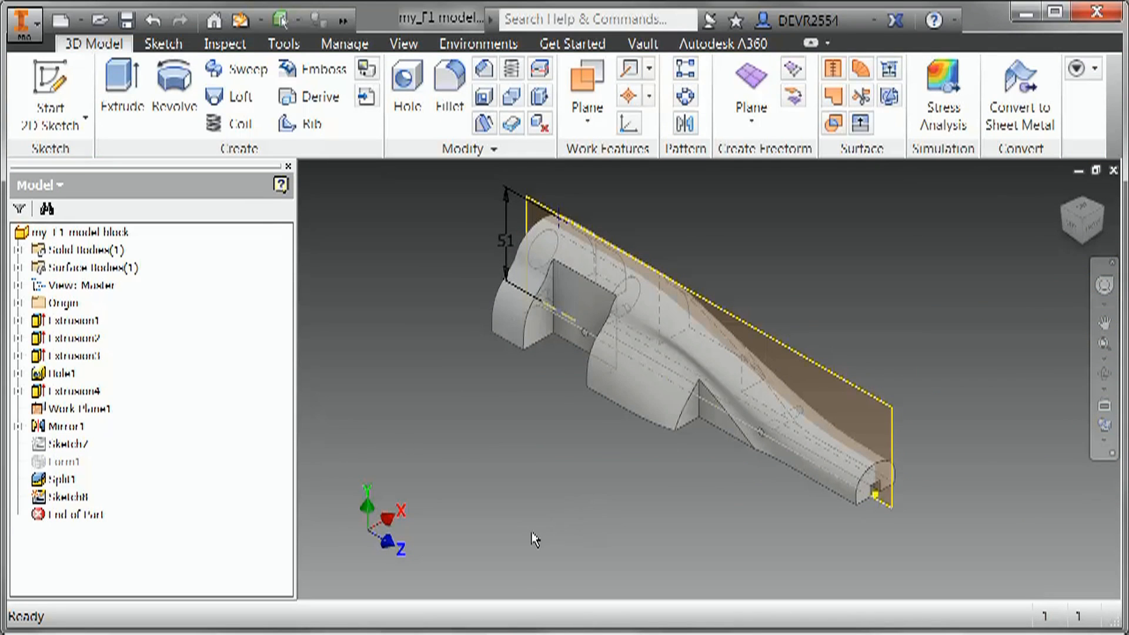
- Start a freeform box on Work Plane1, centred on the sketch point above the rear of the car
left_click(752, 122)
left_click(764, 159)
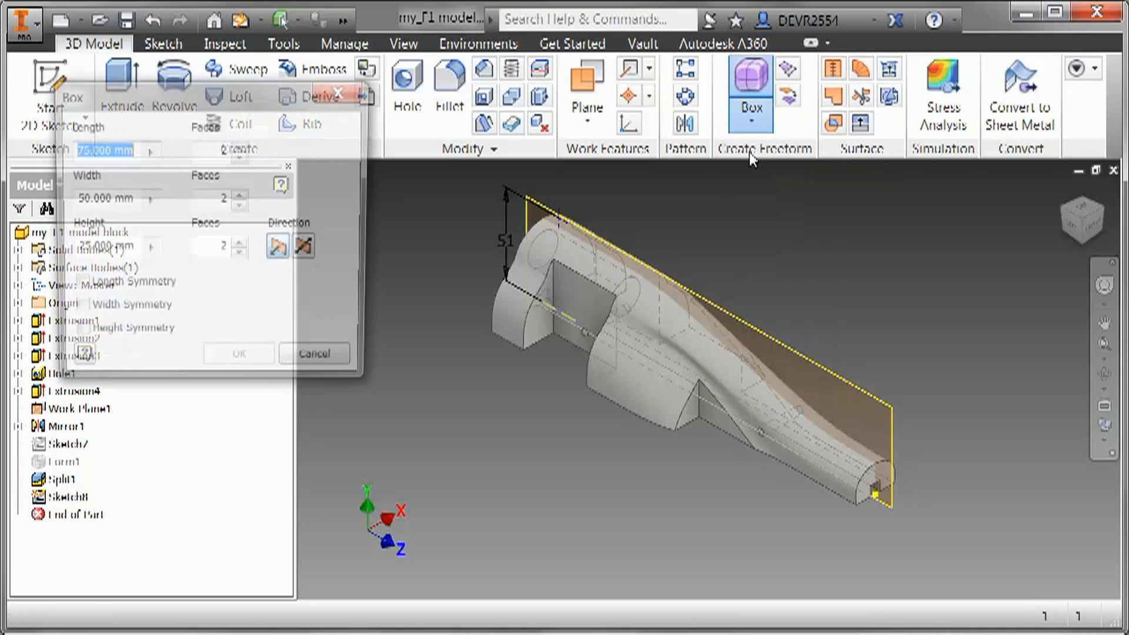
left_click(790, 344)
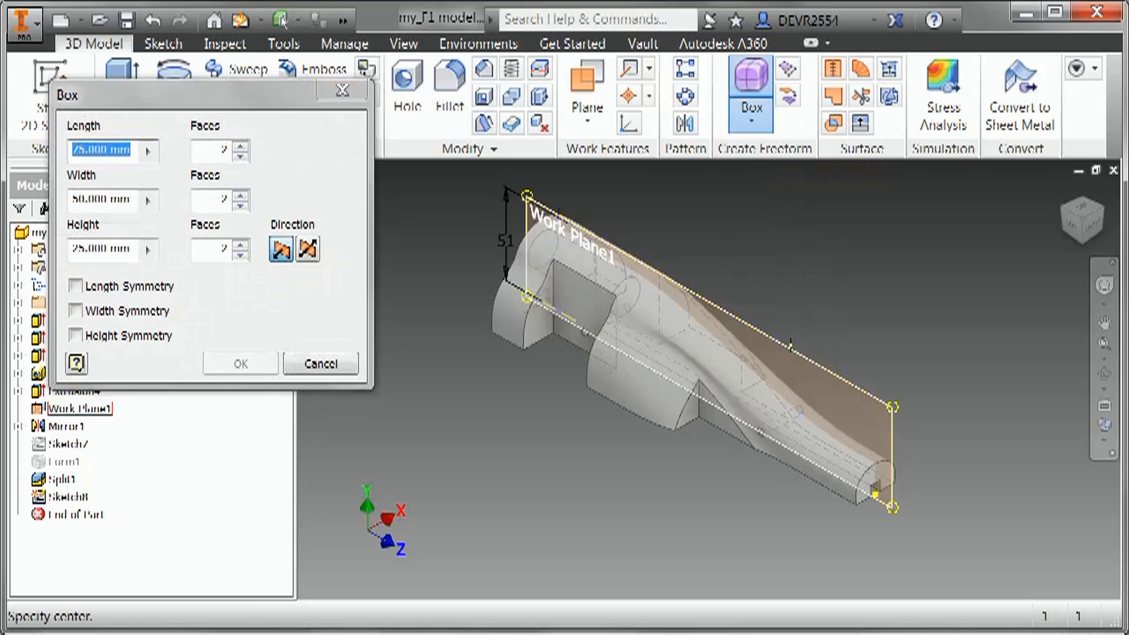
left_click(559, 219)
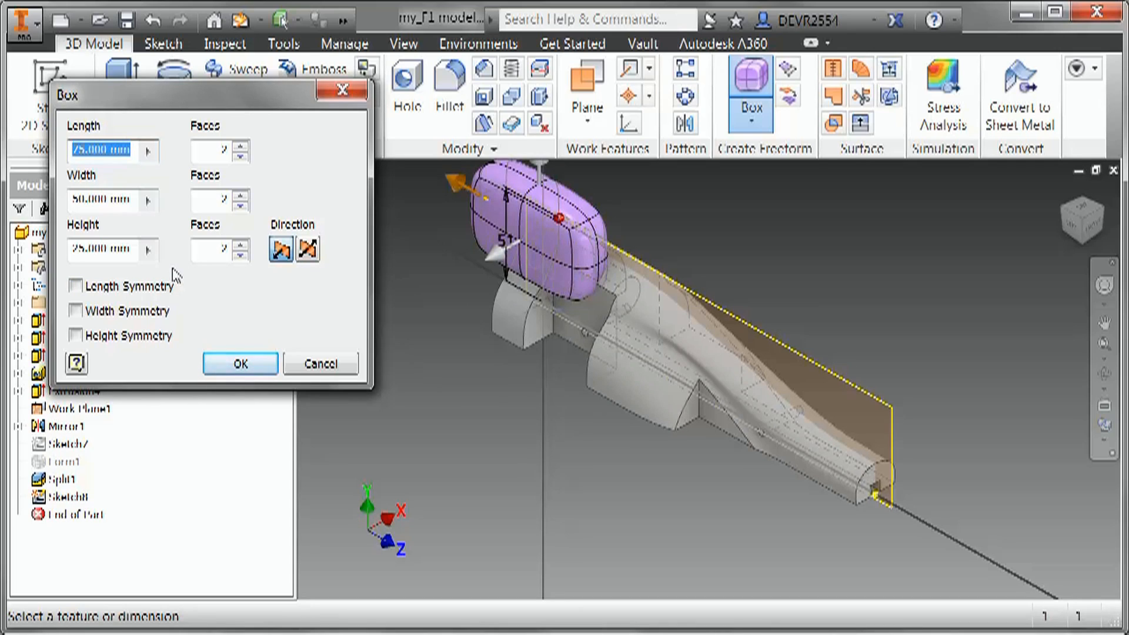
- Set the freeform box's length to 18 mm, width to 3.5 mm and height to 60 mm
type("10")
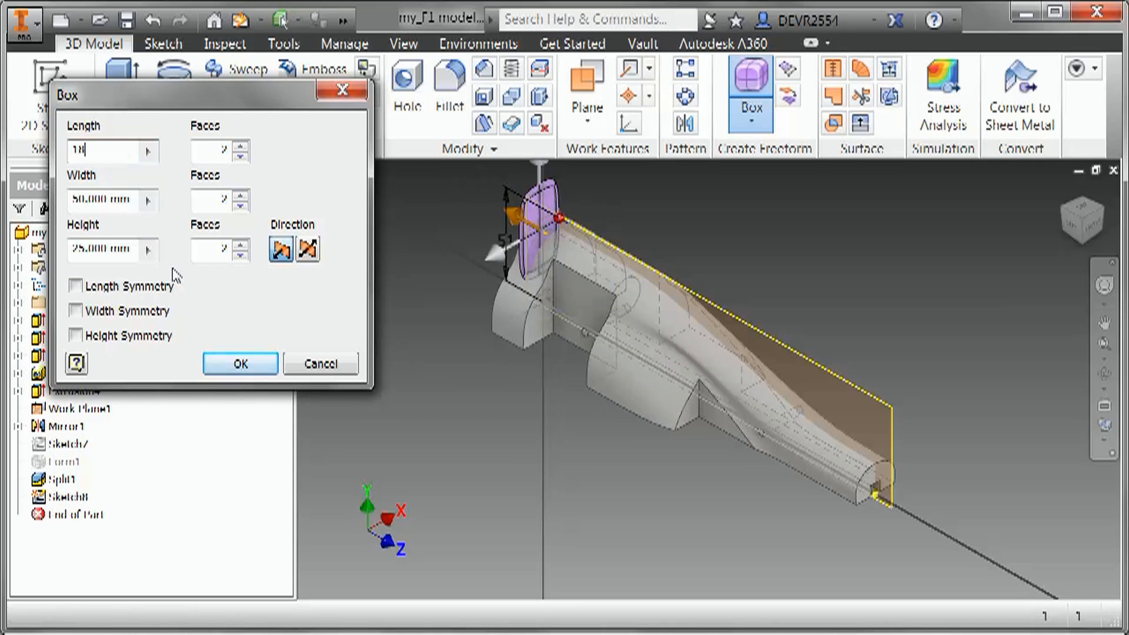
left_click(126, 200)
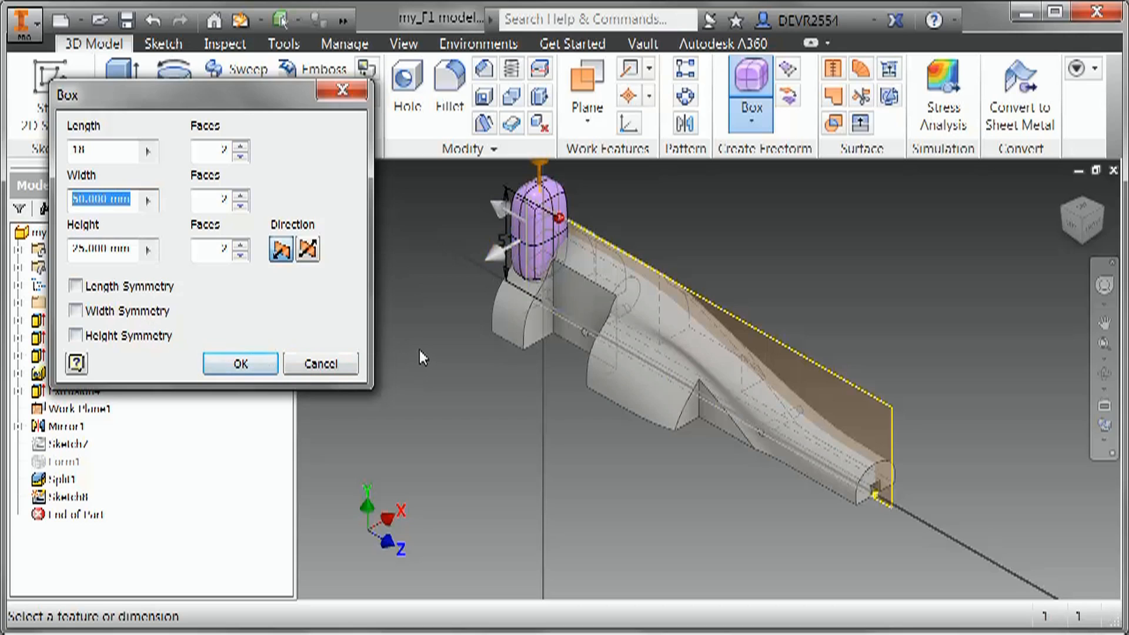
type("3.5")
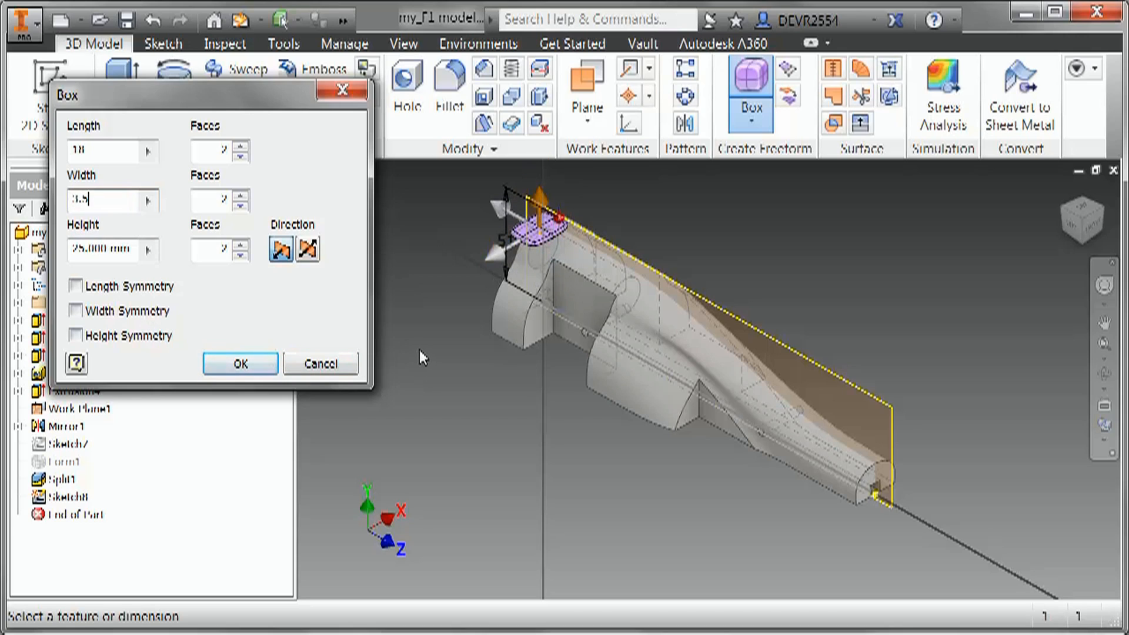
left_click(135, 249)
left_click_drag(136, 249, 71, 249)
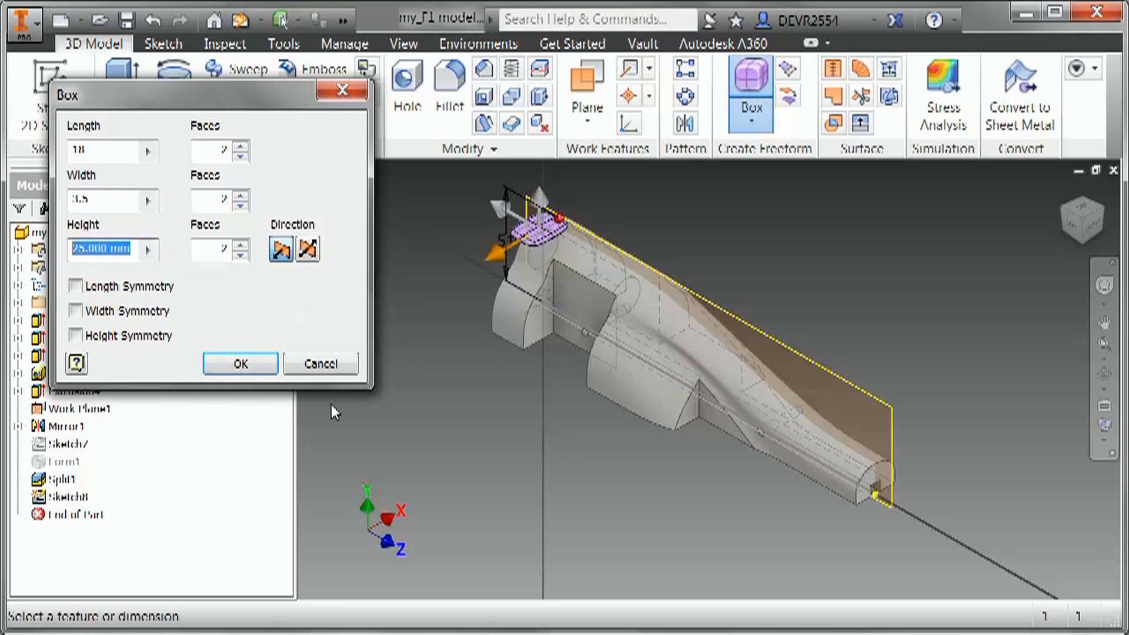
type("60")
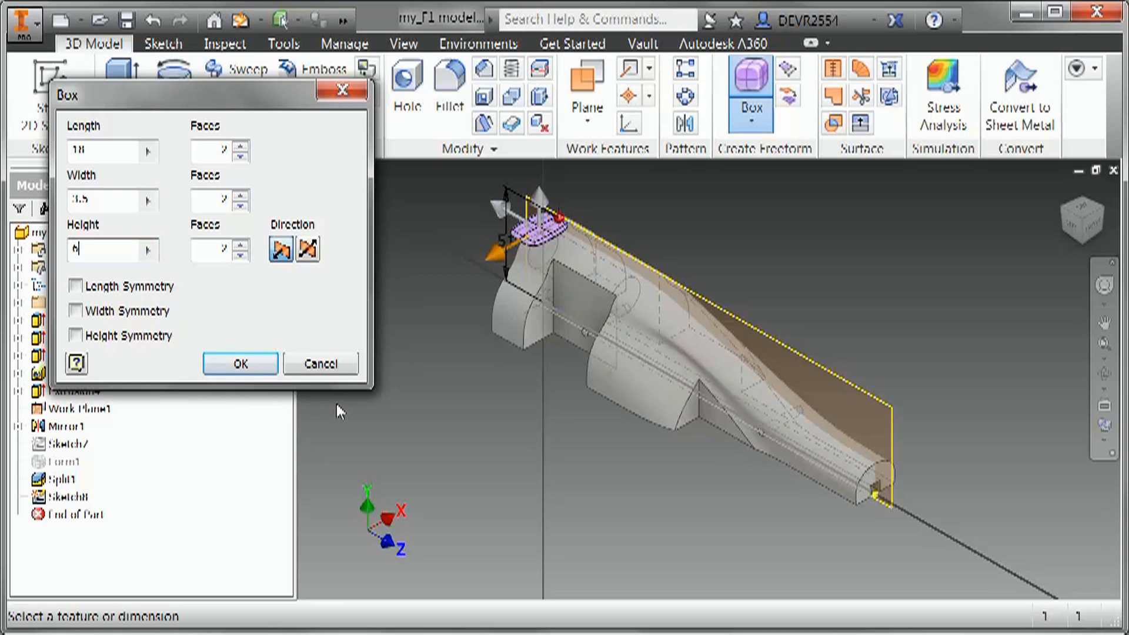
- Give the box 4 height faces, extend it in both directions with Height Symmetry, then create it and finish the freeform
left_click(240, 247)
left_click(241, 247)
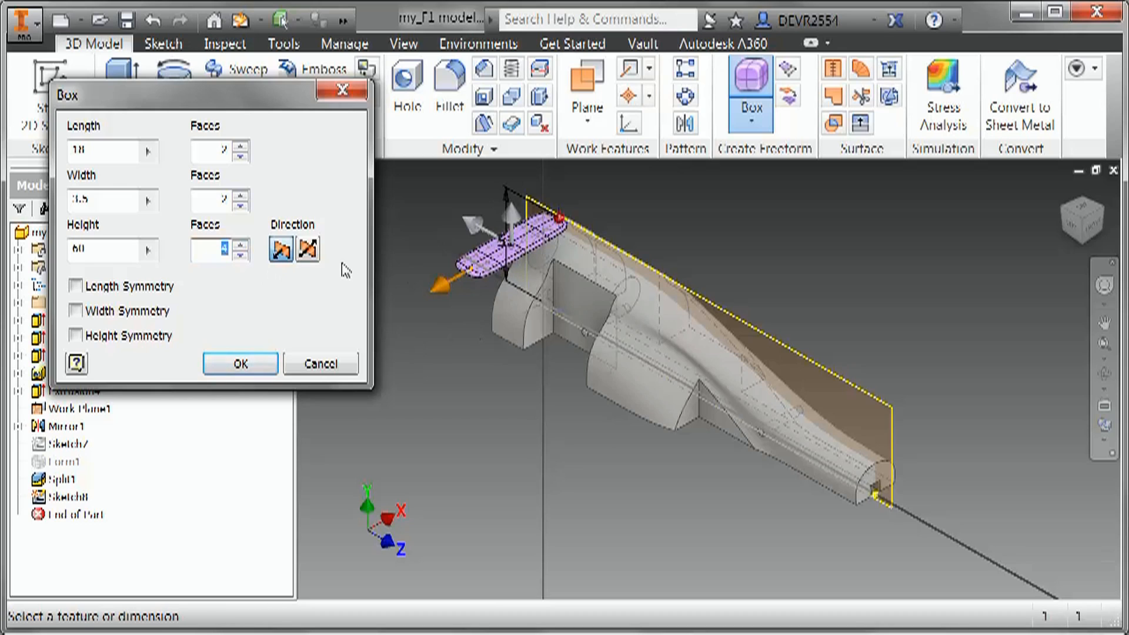
left_click(307, 250)
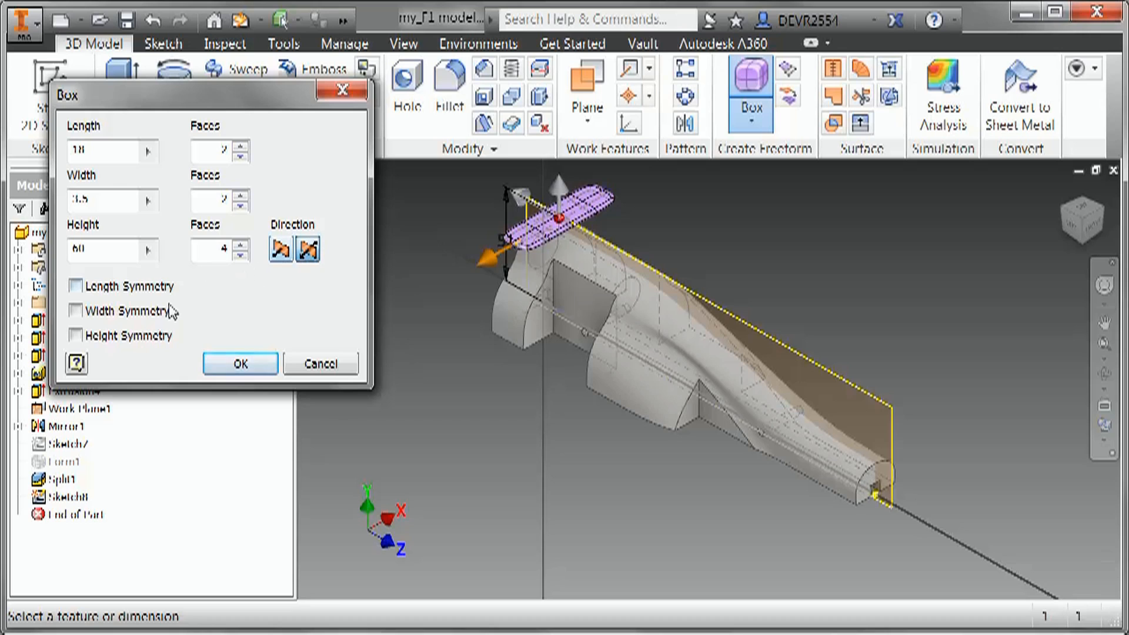
left_click(76, 336)
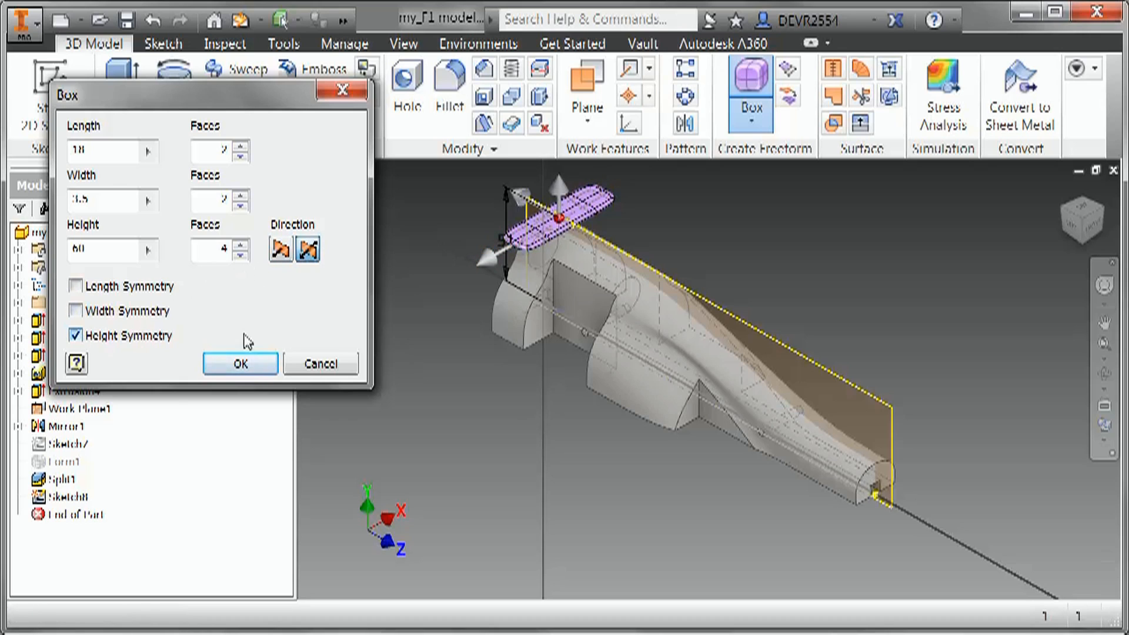
scroll(570, 235, "up", 5)
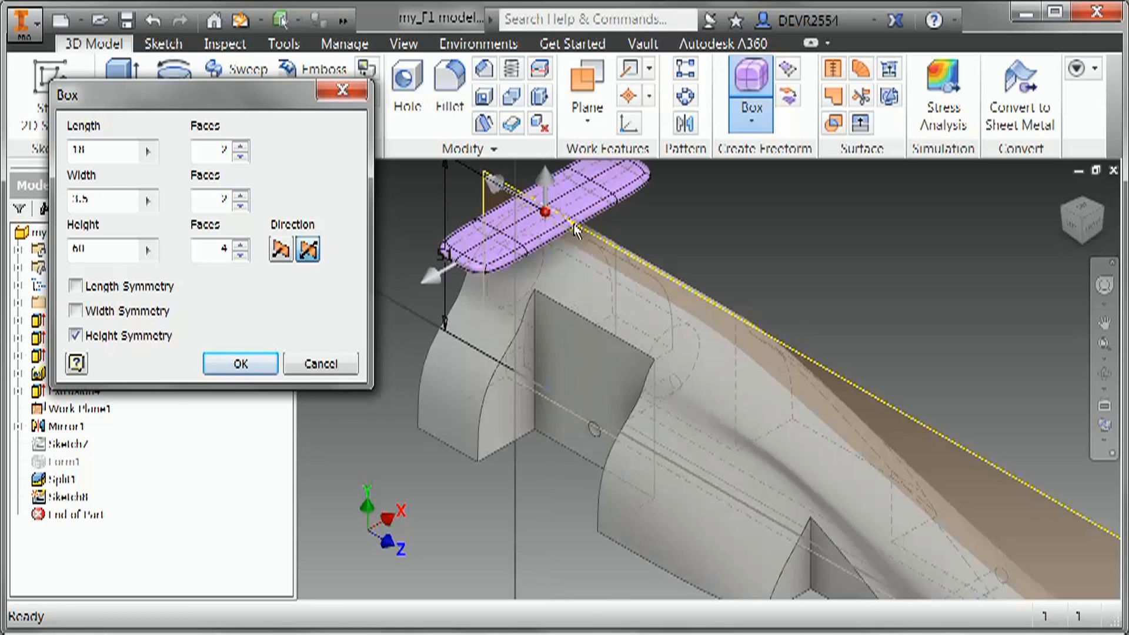
middle_click_drag(572, 225, 665, 336)
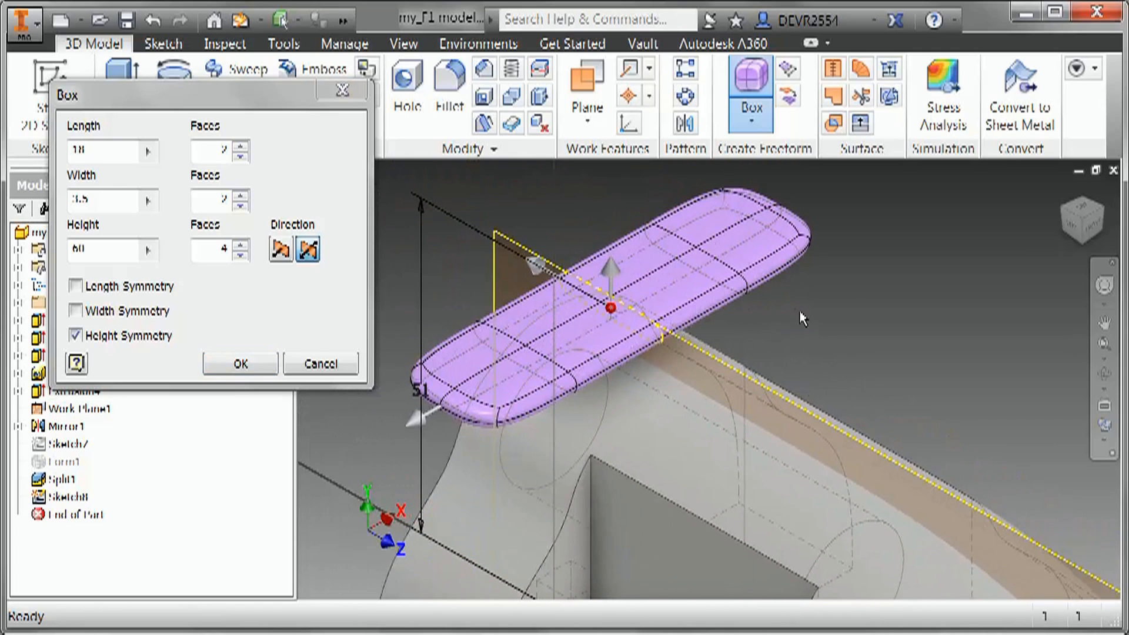
left_click(241, 364)
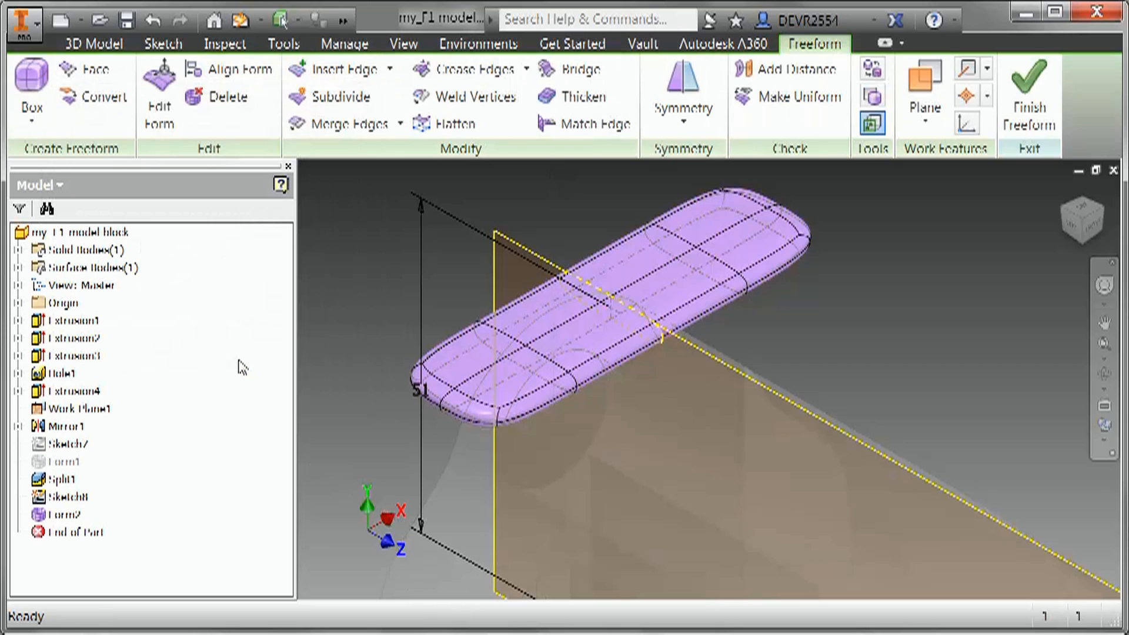
left_click(1044, 109)
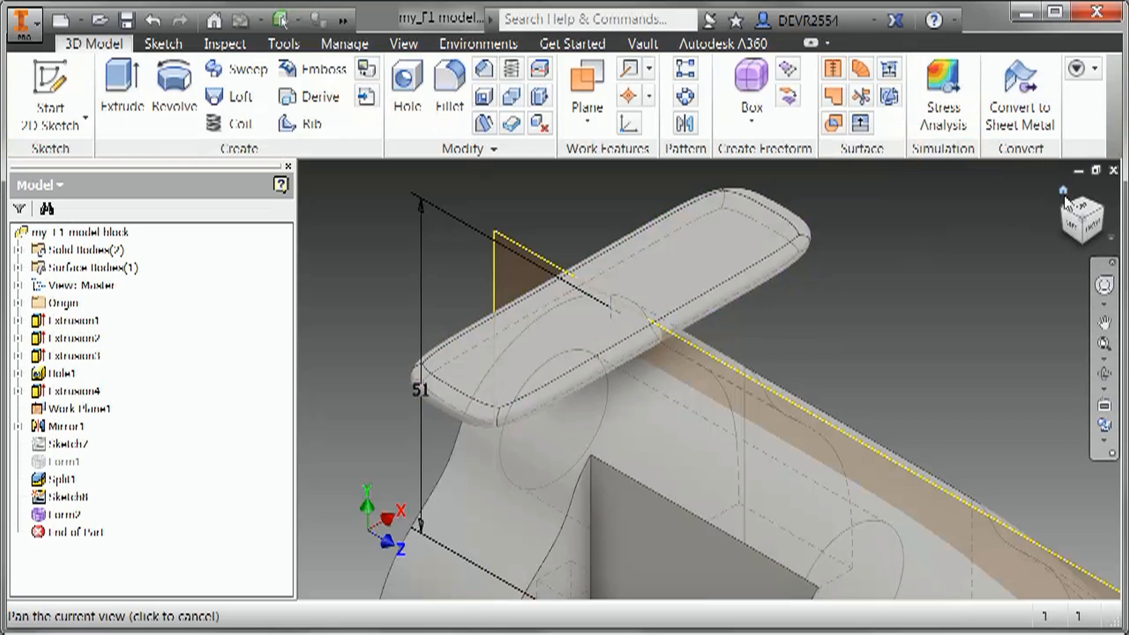
- Review the part's solid bodies and hide Sketch8, which holds the wing's locating point
left_click(1064, 191)
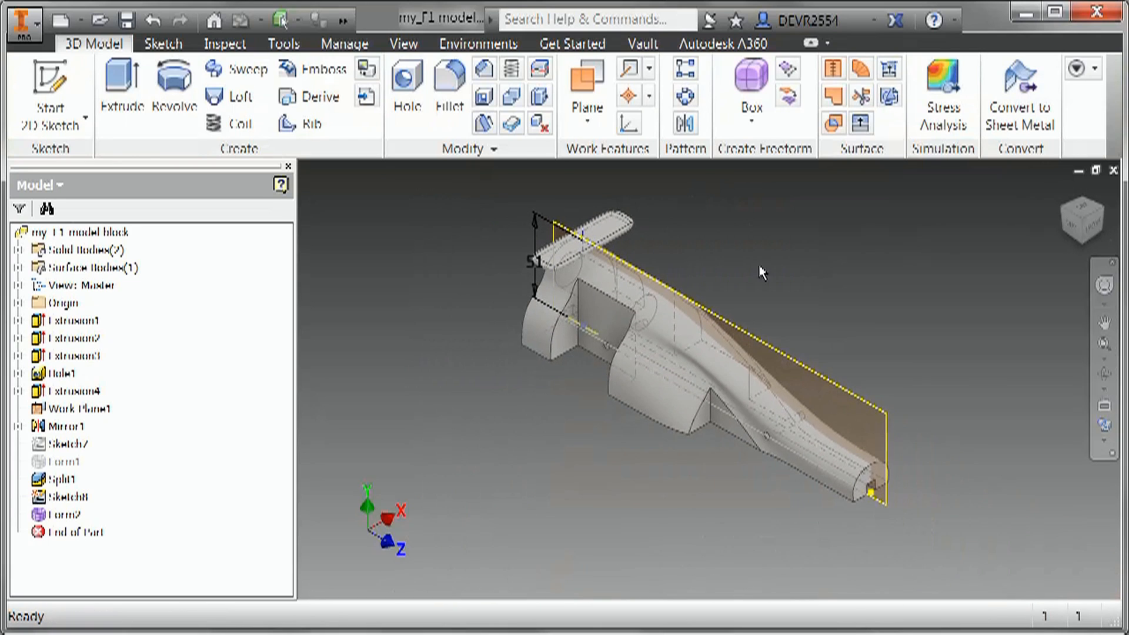
left_click(17, 250)
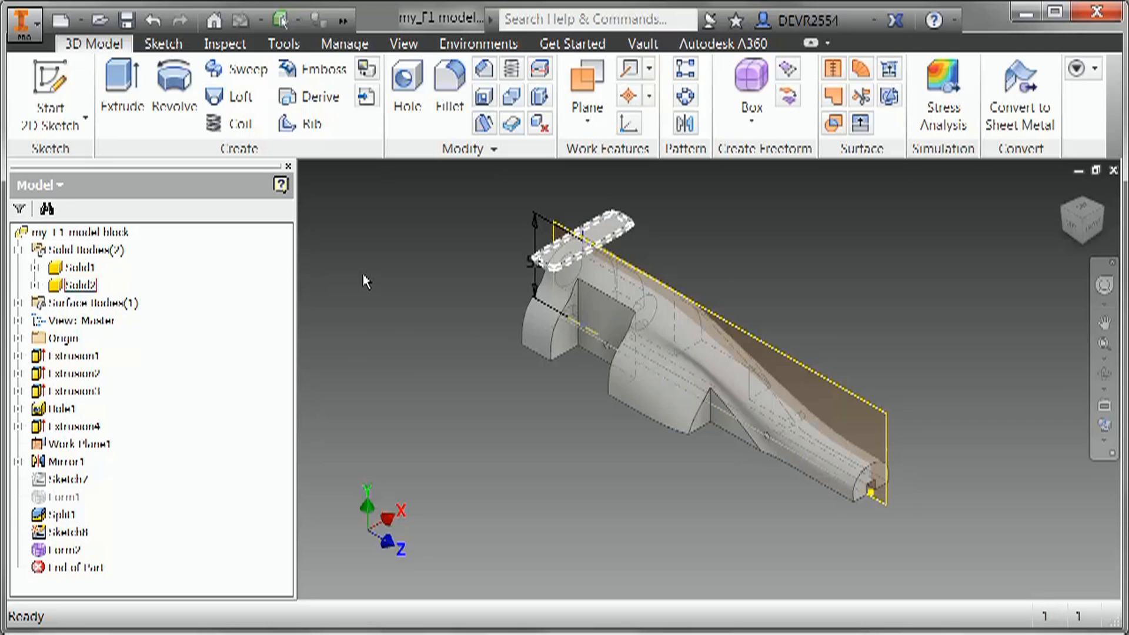
left_click(17, 250)
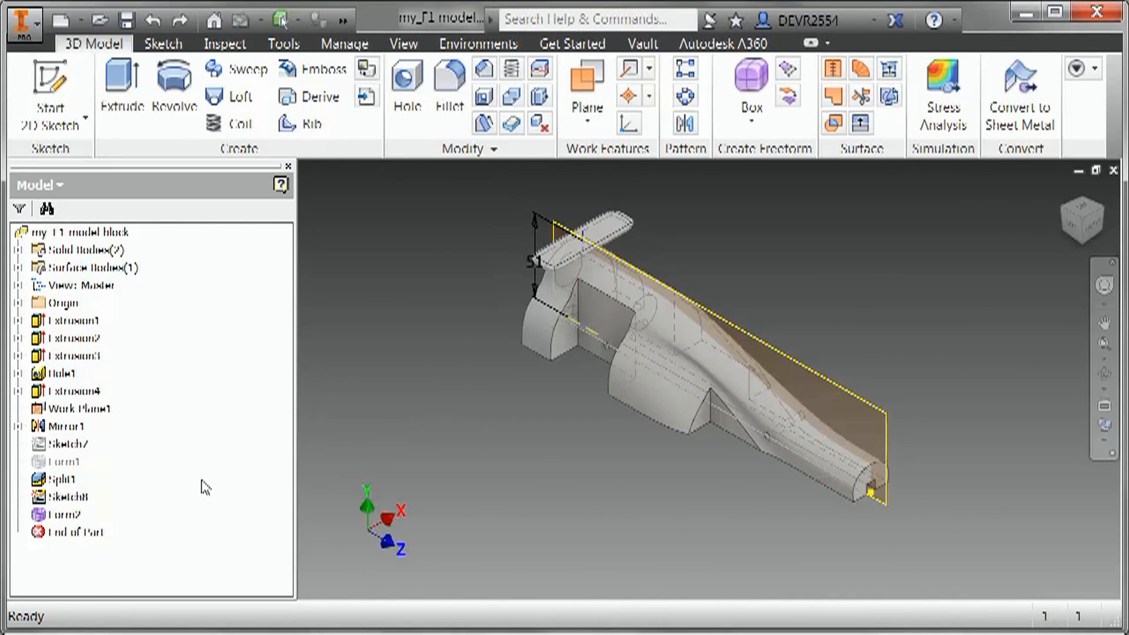
right_click(83, 501)
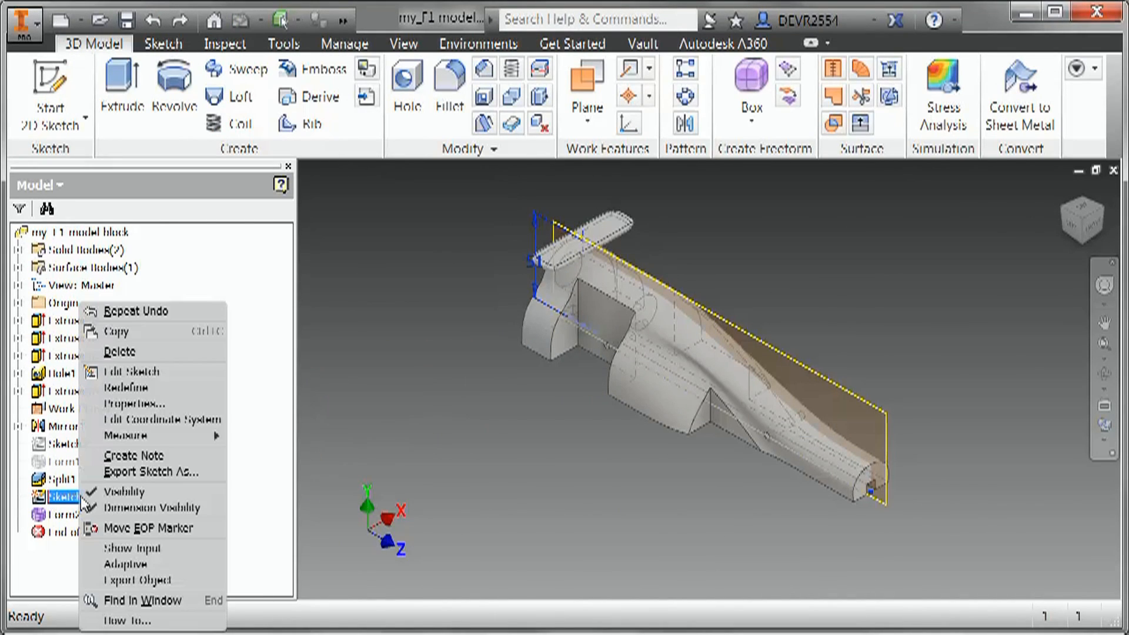
left_click(122, 492)
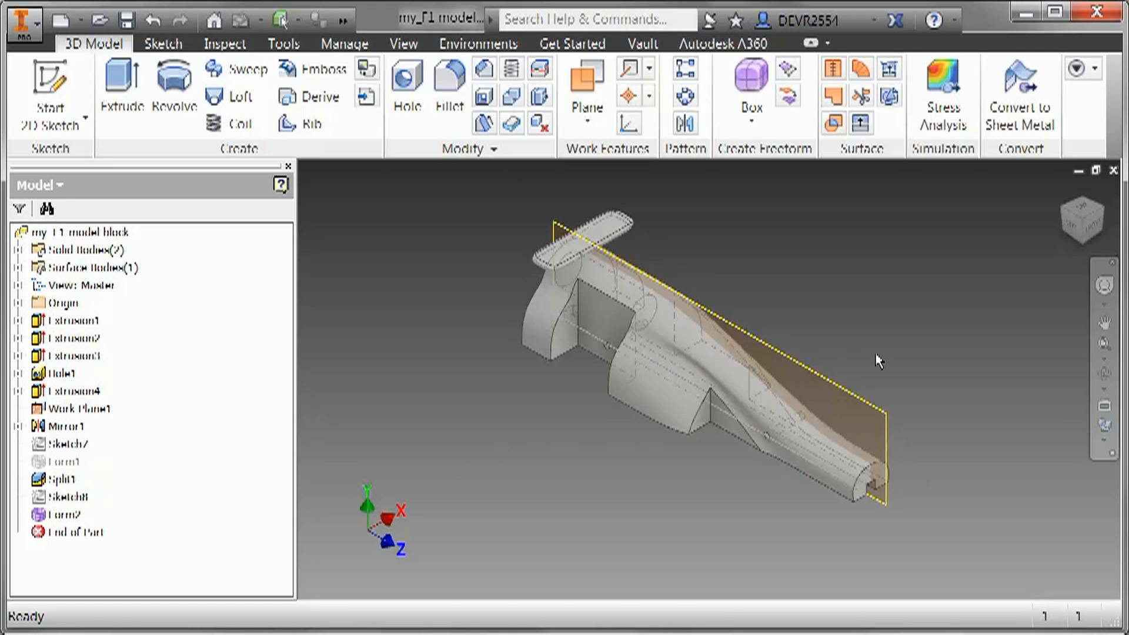
- Start a freeform box on Work Plane1, centred on the side profile of the nose
left_click(1070, 230)
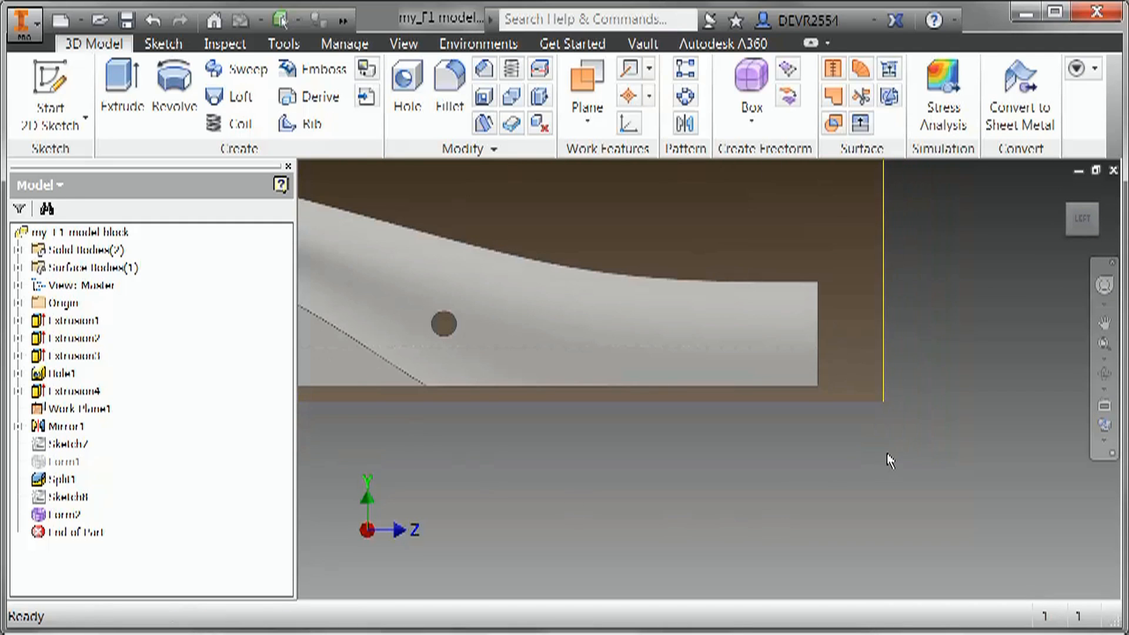
left_click(752, 82)
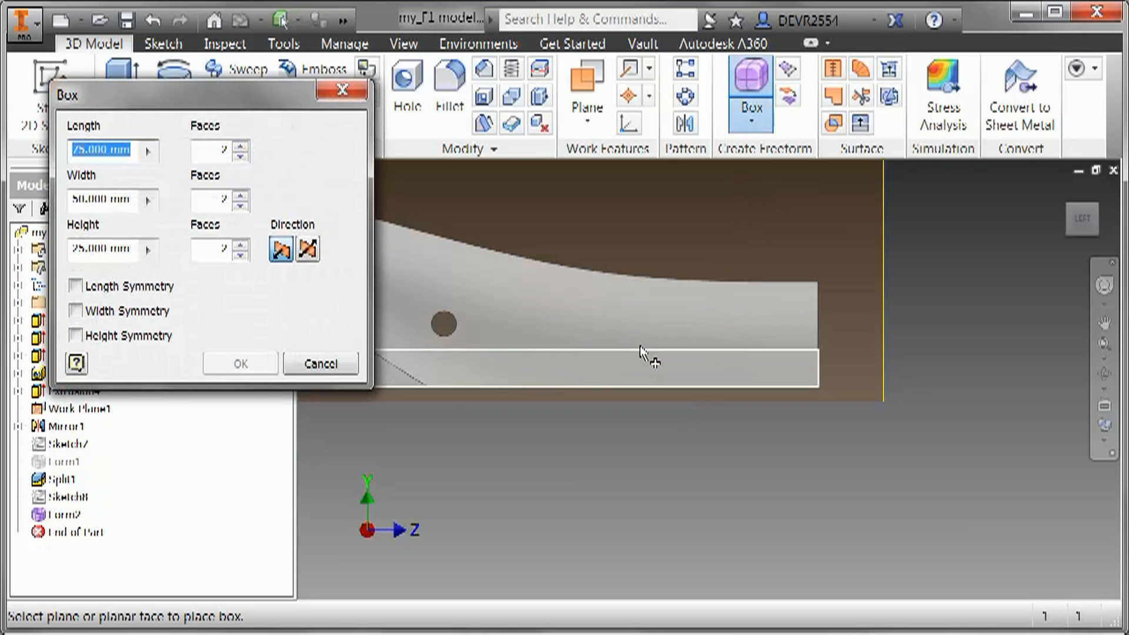
left_click(633, 402)
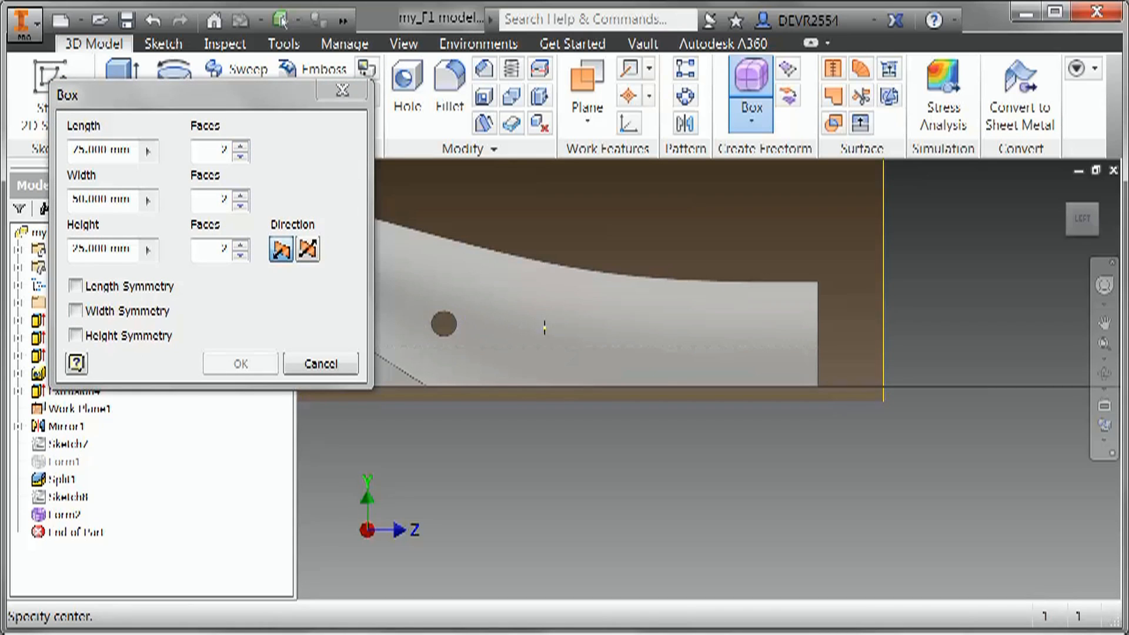
left_click(630, 325)
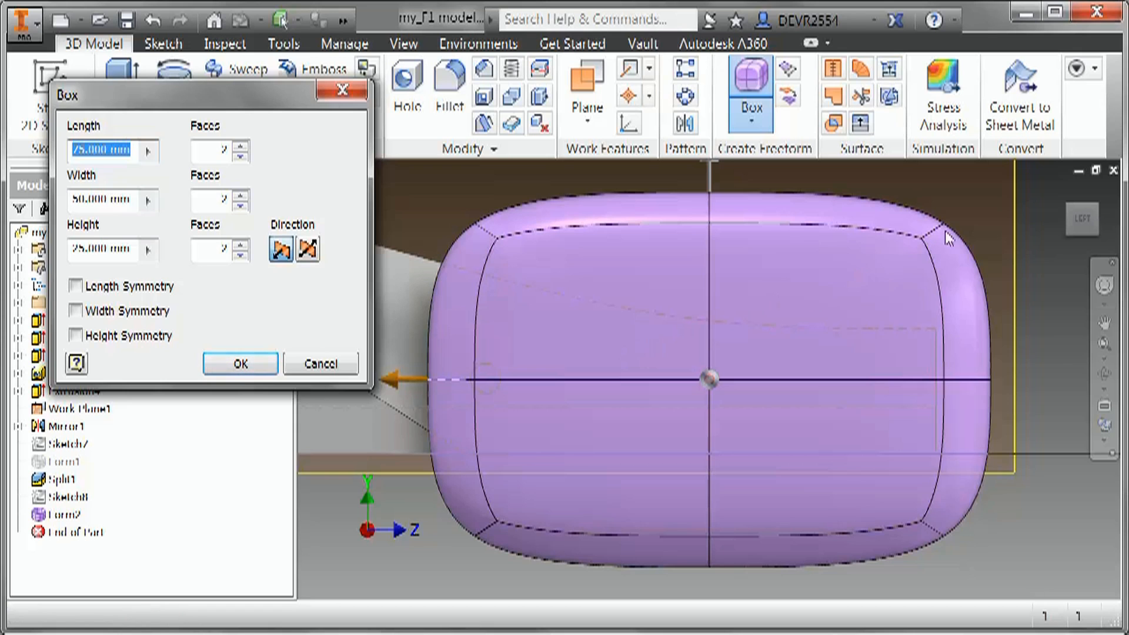
left_click(1061, 191)
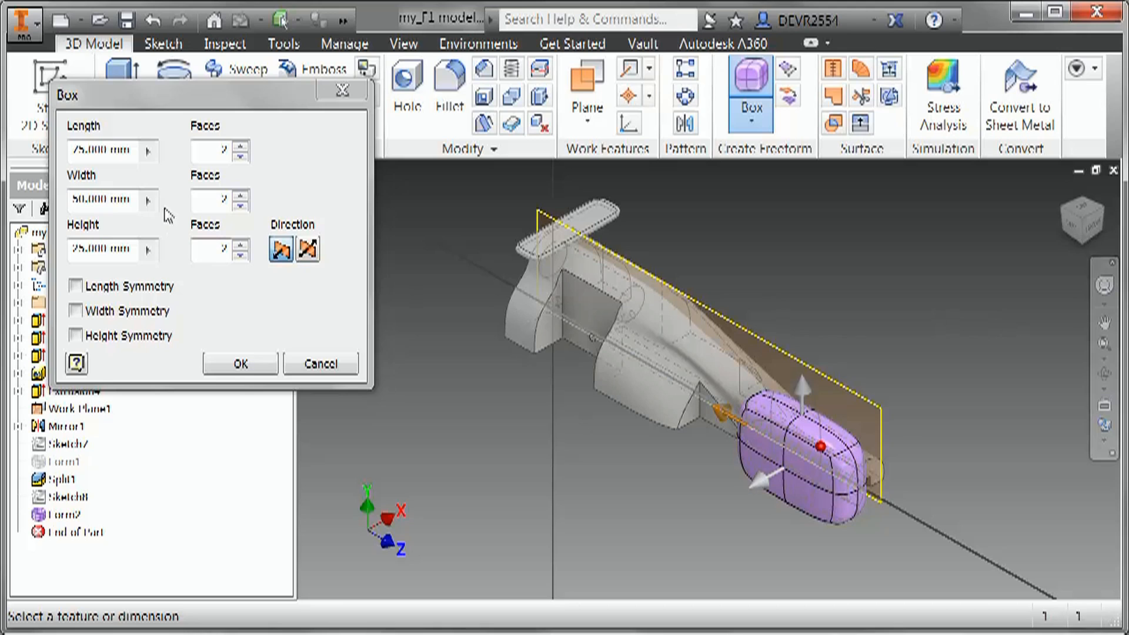
- Set the nose box's length to 20 mm, width to 3 mm and height to 65 mm
left_click(71, 154)
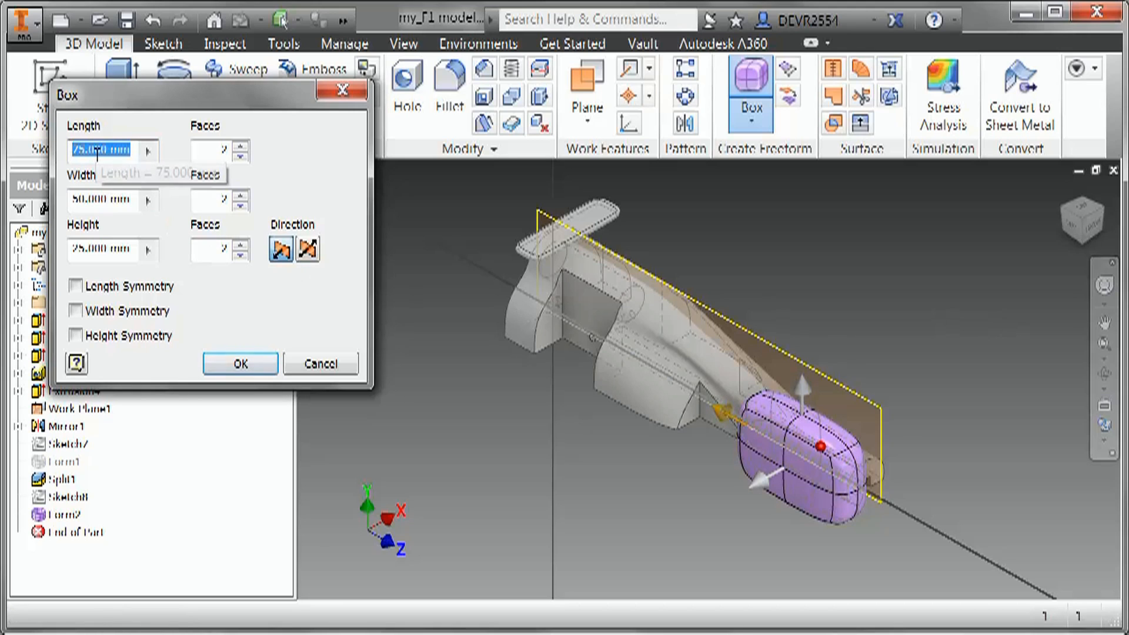
type("20")
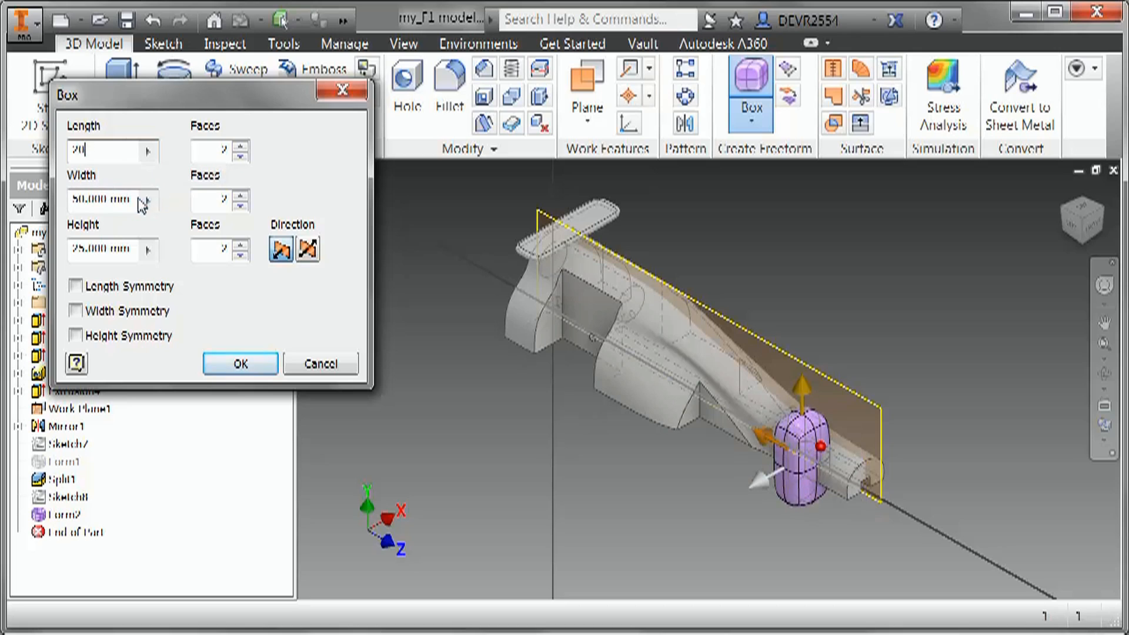
left_click_drag(141, 205, 65, 200)
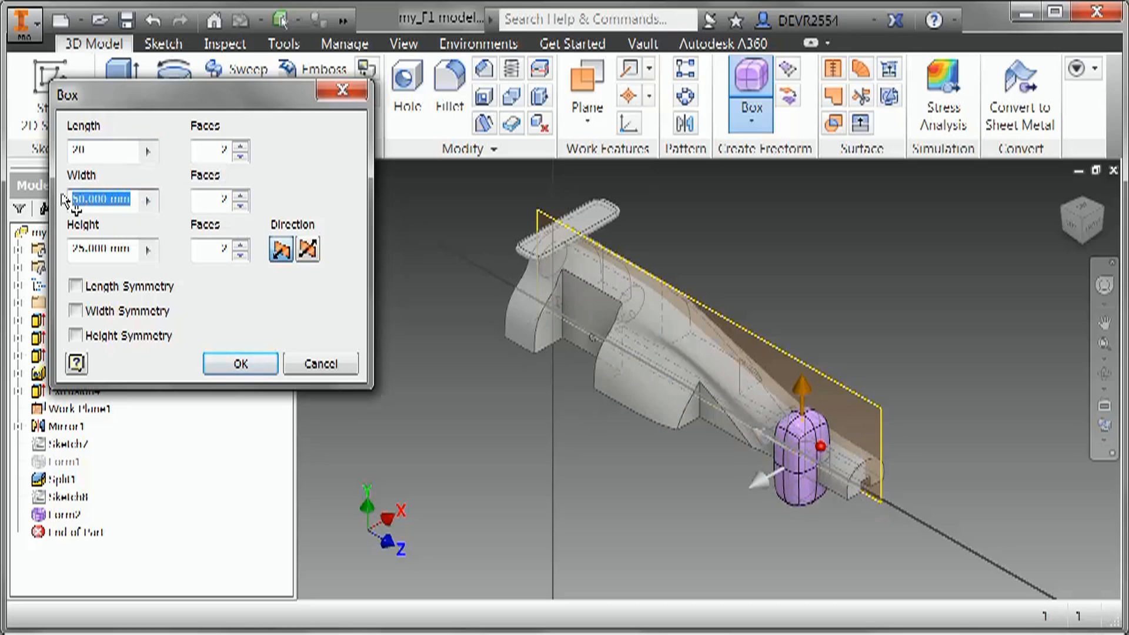
type("3")
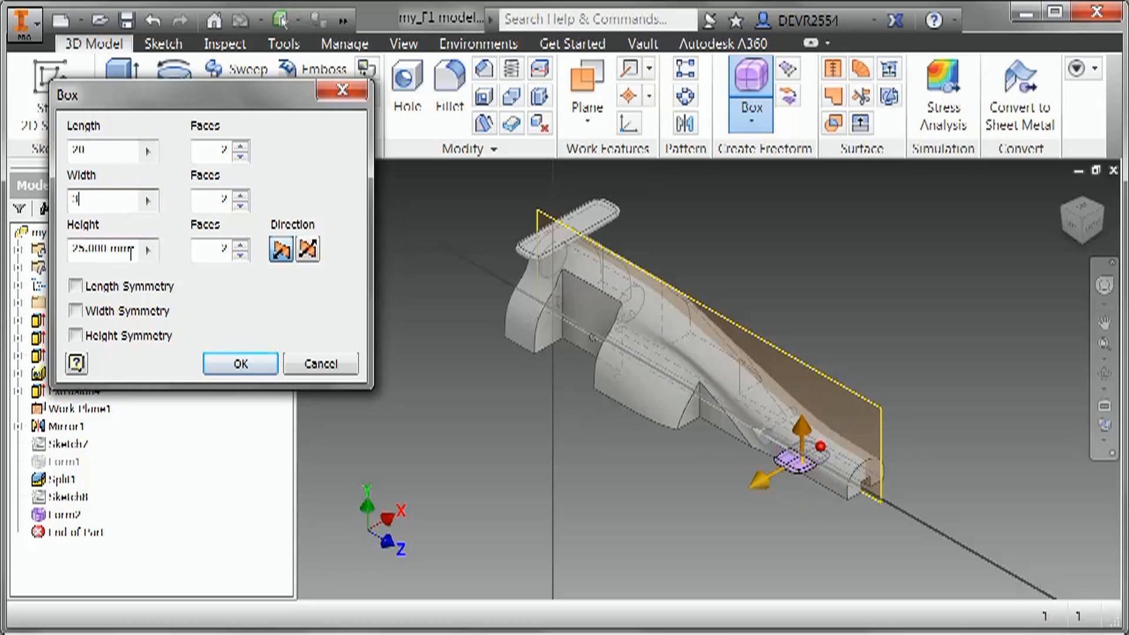
left_click_drag(124, 252, 69, 254)
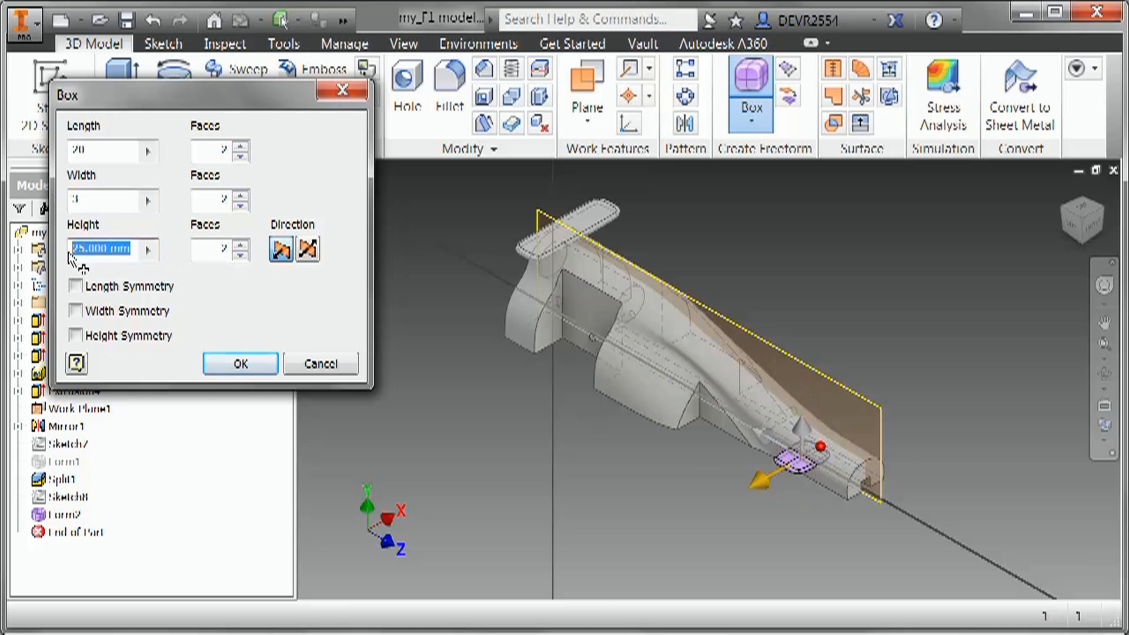
type("6")
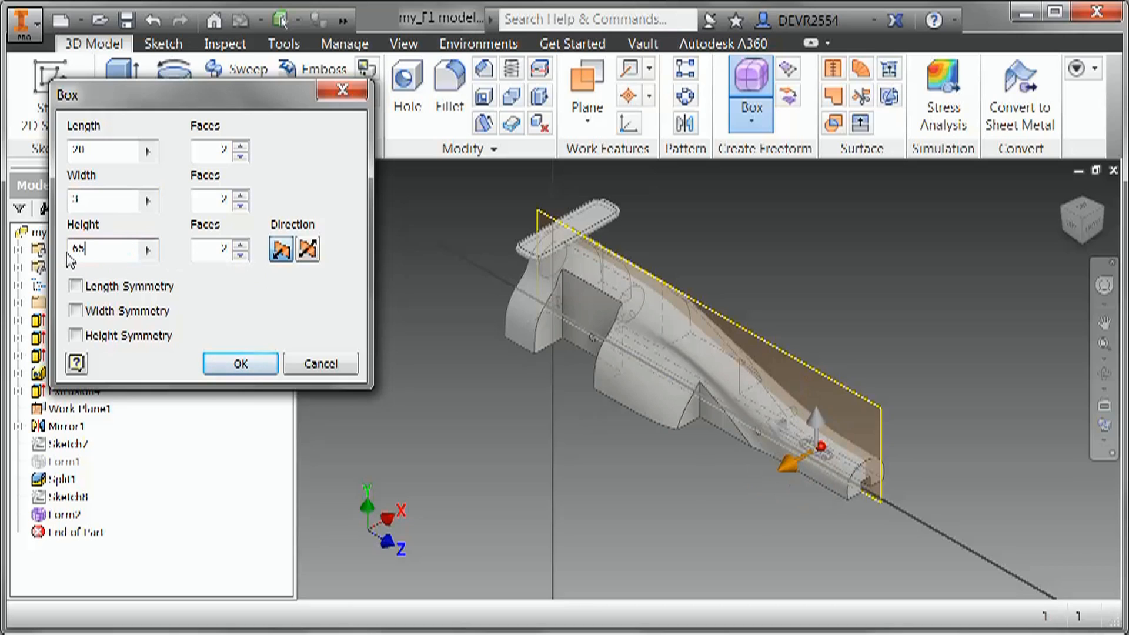
type("5")
- Give the nose box 4 height faces, extend it in both directions with Height Symmetry, and create it
left_click(240, 247)
left_click(241, 248)
left_click(309, 253)
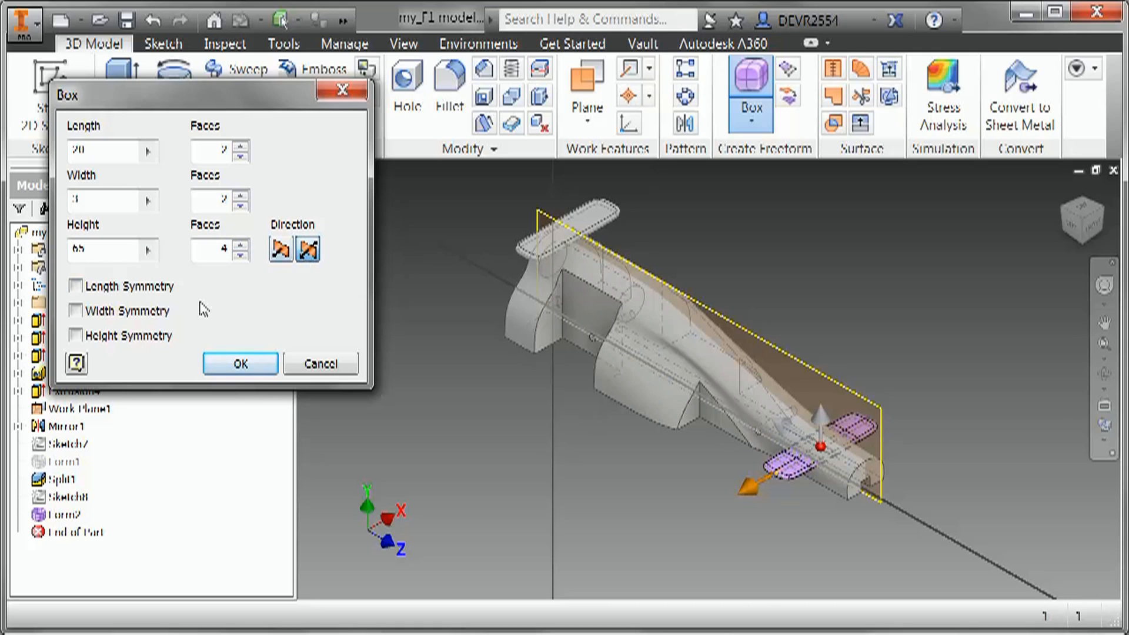
left_click(76, 336)
scroll(839, 483, "up", 5)
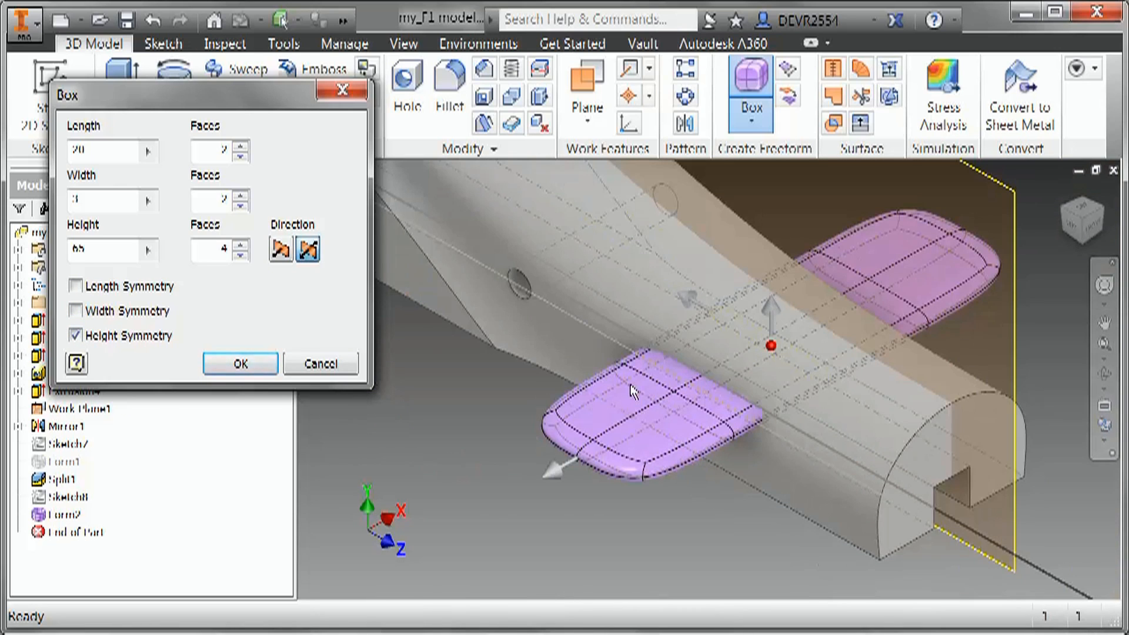
left_click(240, 364)
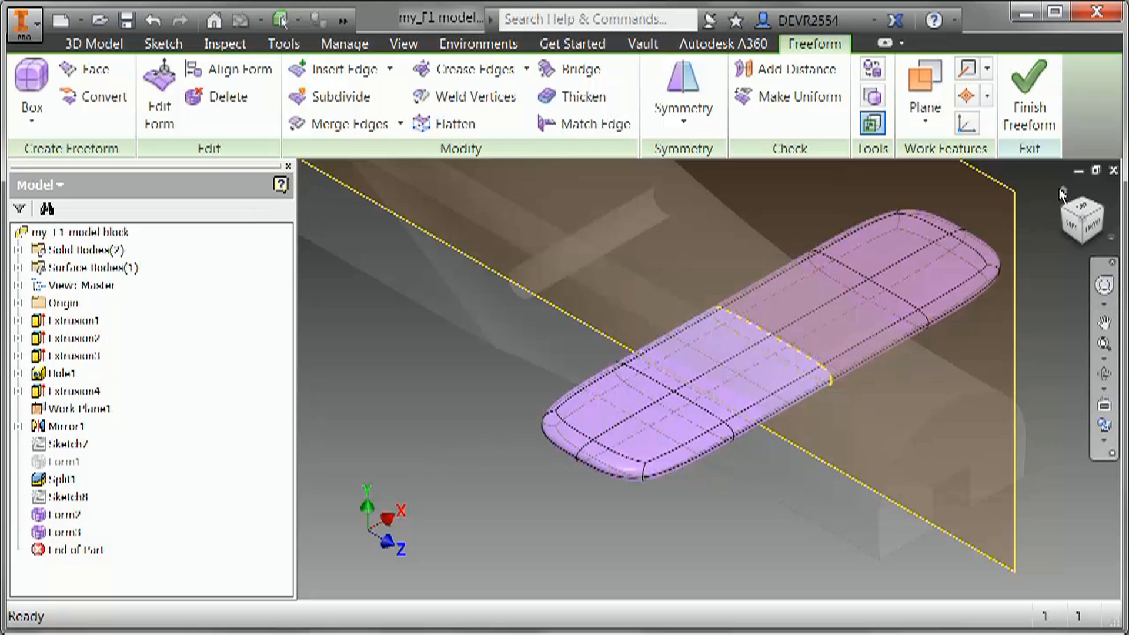
- Rotate the whole front wing form by 30 degrees about its spanwise axis with Edit Form, and finish the freeform
left_click(1064, 189)
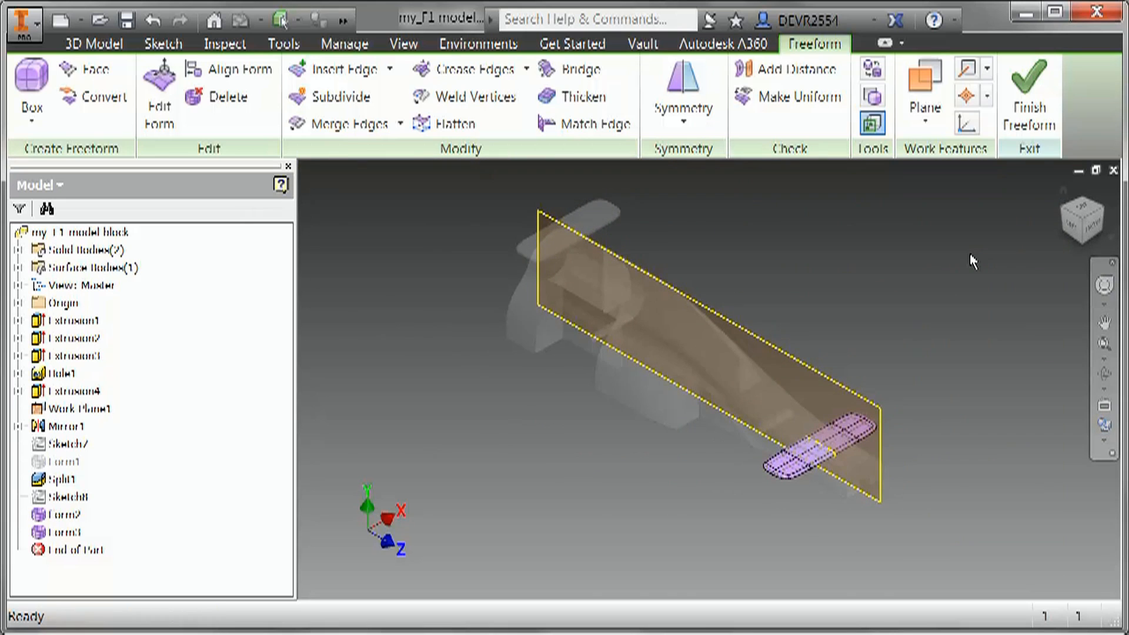
left_click(795, 475)
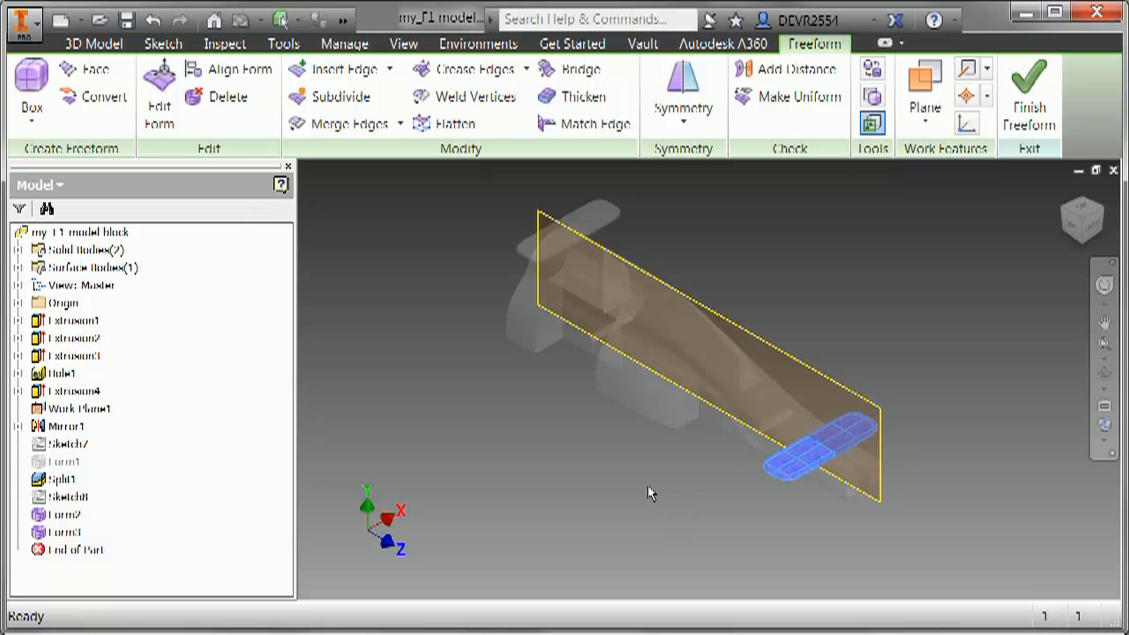
left_click(167, 100)
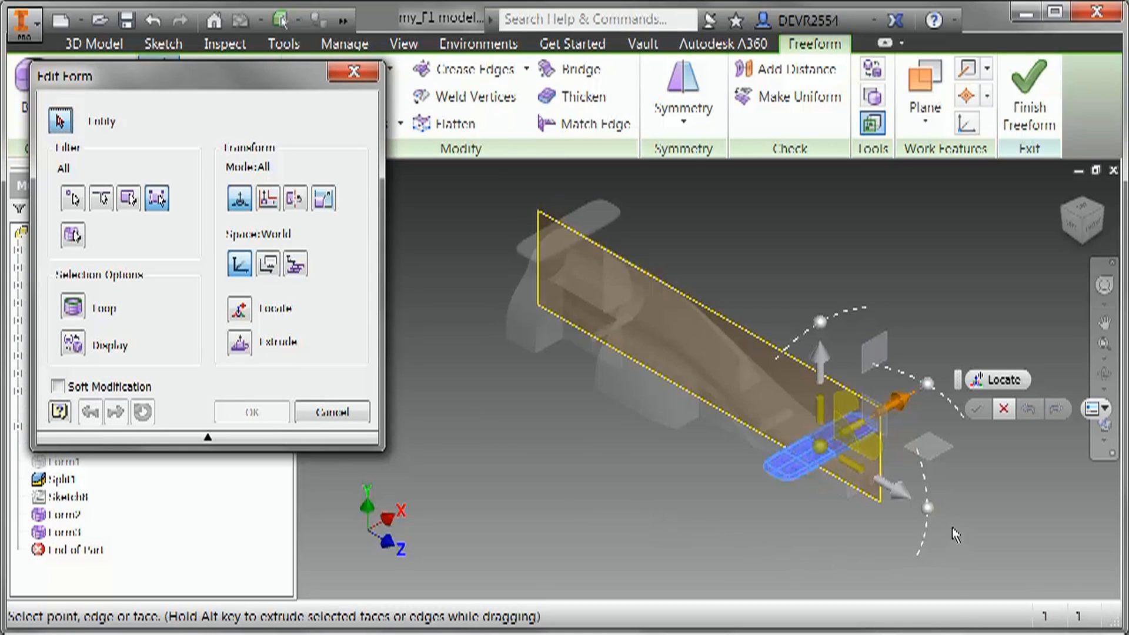
mouse_move(927, 509)
left_mouse_down()
mouse_move(926, 460)
mouse_move(929, 529)
left_mouse_up()
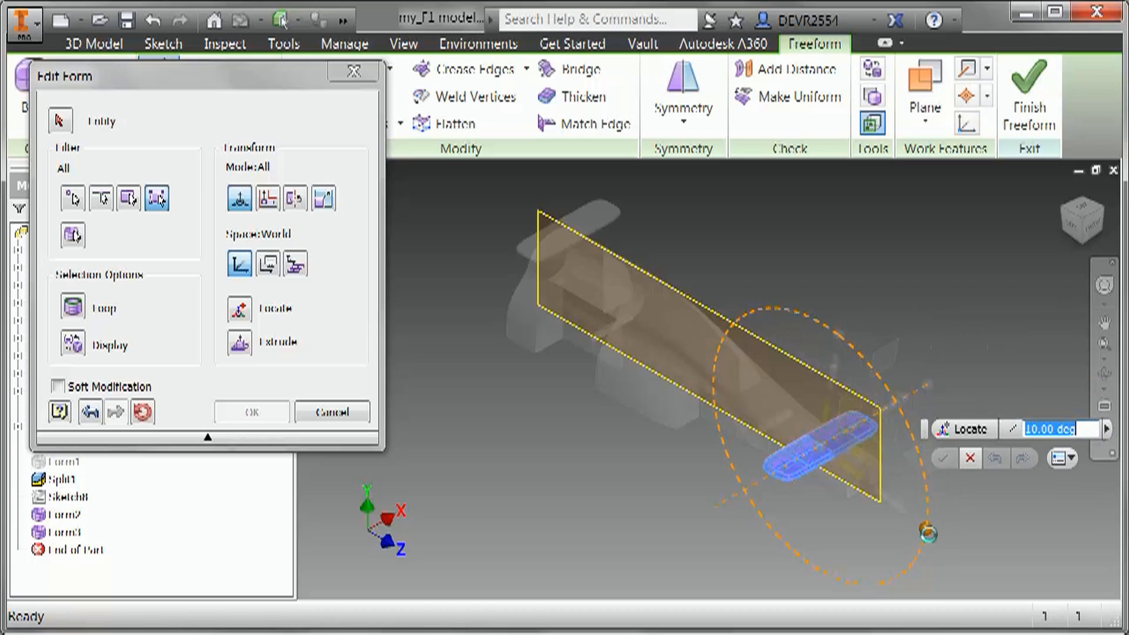
left_click_drag(927, 533, 923, 537)
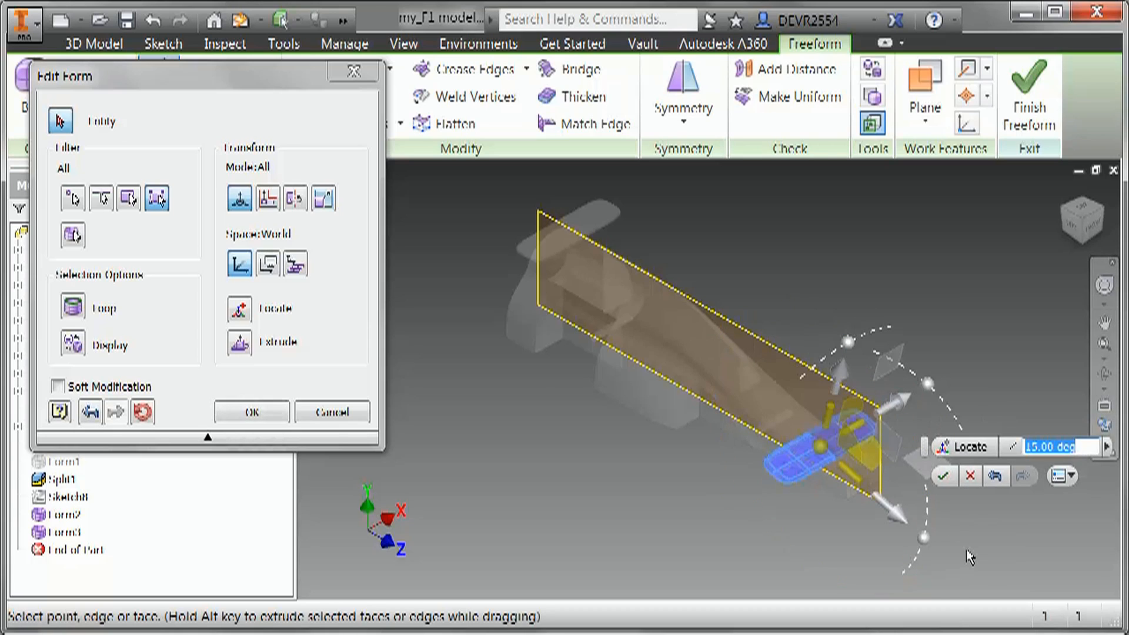
type("30")
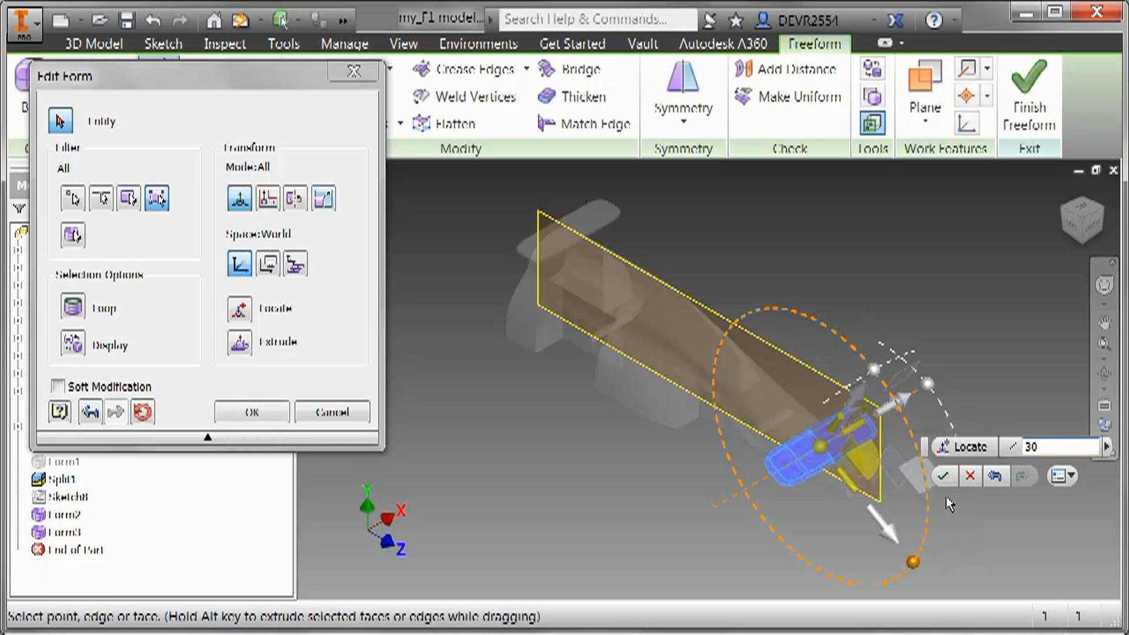
left_click(948, 478)
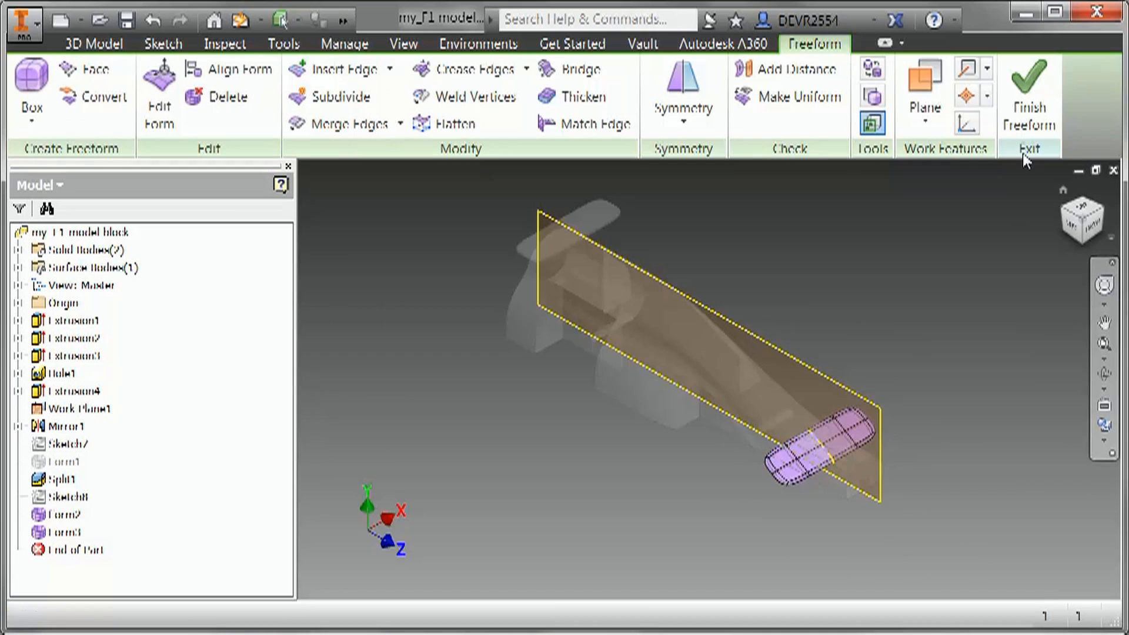
left_click(1028, 112)
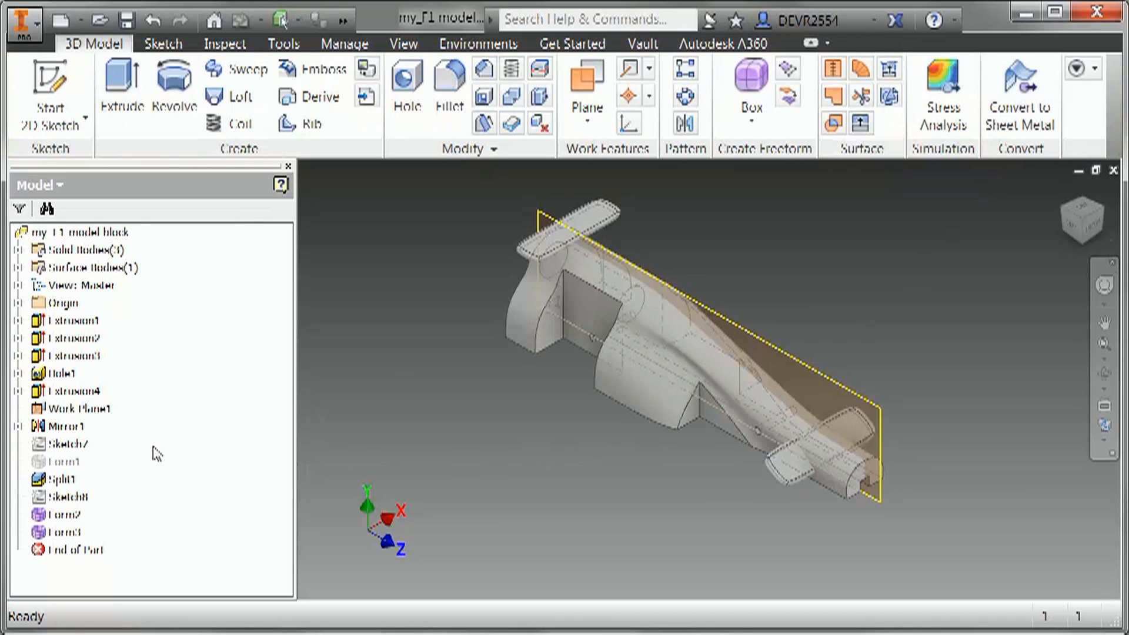
- Hide Work Plane1, check the car with both wings from another angle, and save the part
right_click(97, 404)
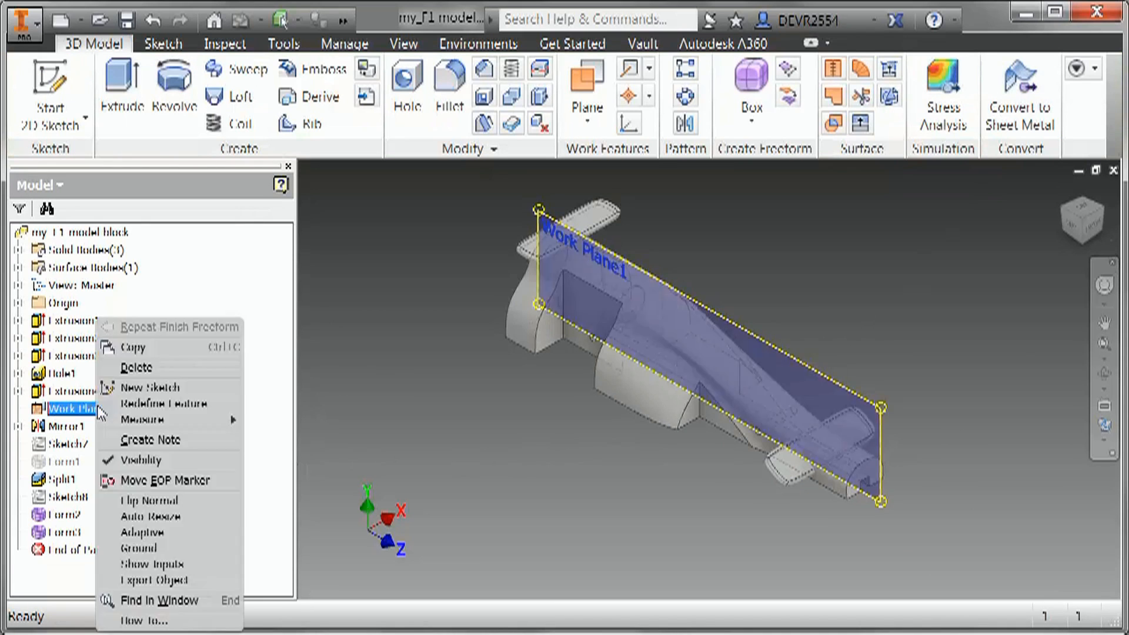
left_click(147, 458)
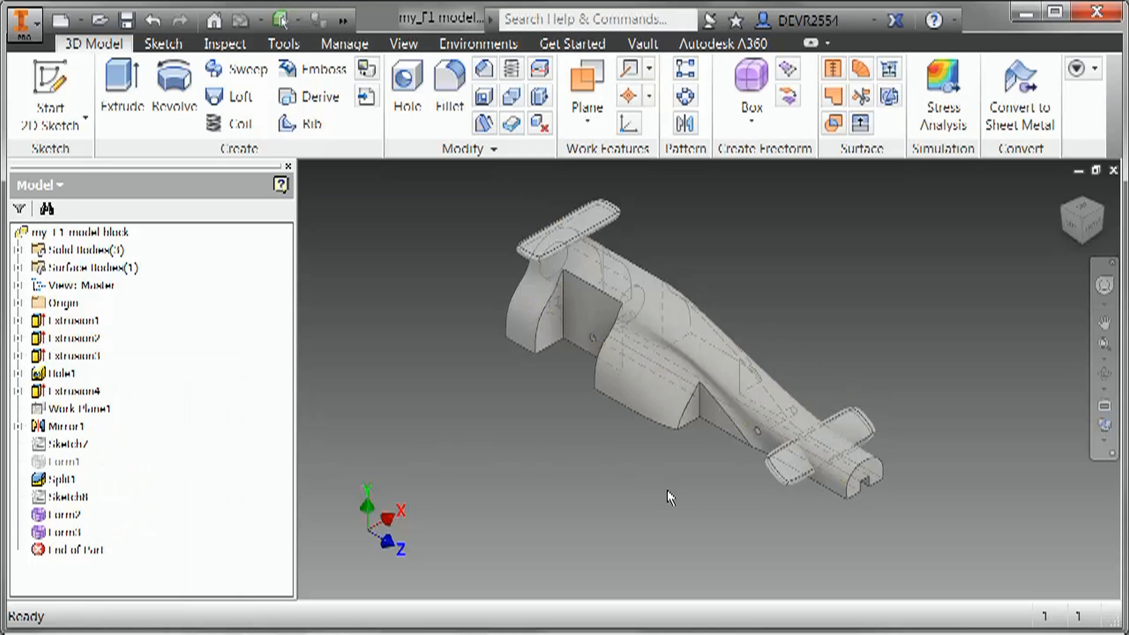
key("F4")
left_click_drag(705, 423, 640, 586)
key("Escape")
key("F6")
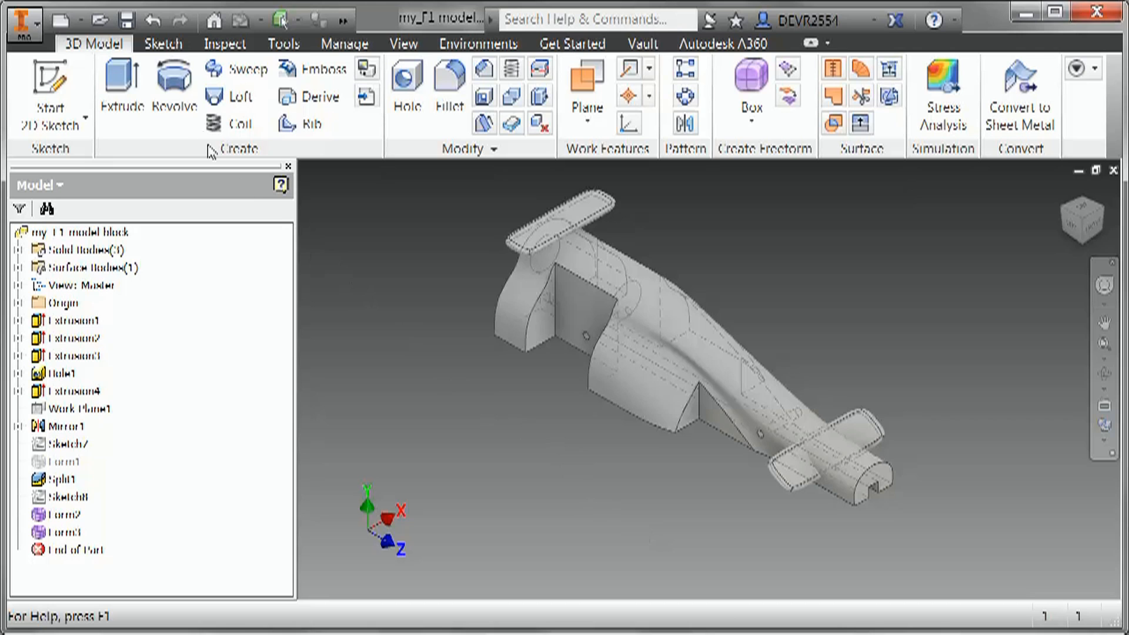
left_click(127, 21)
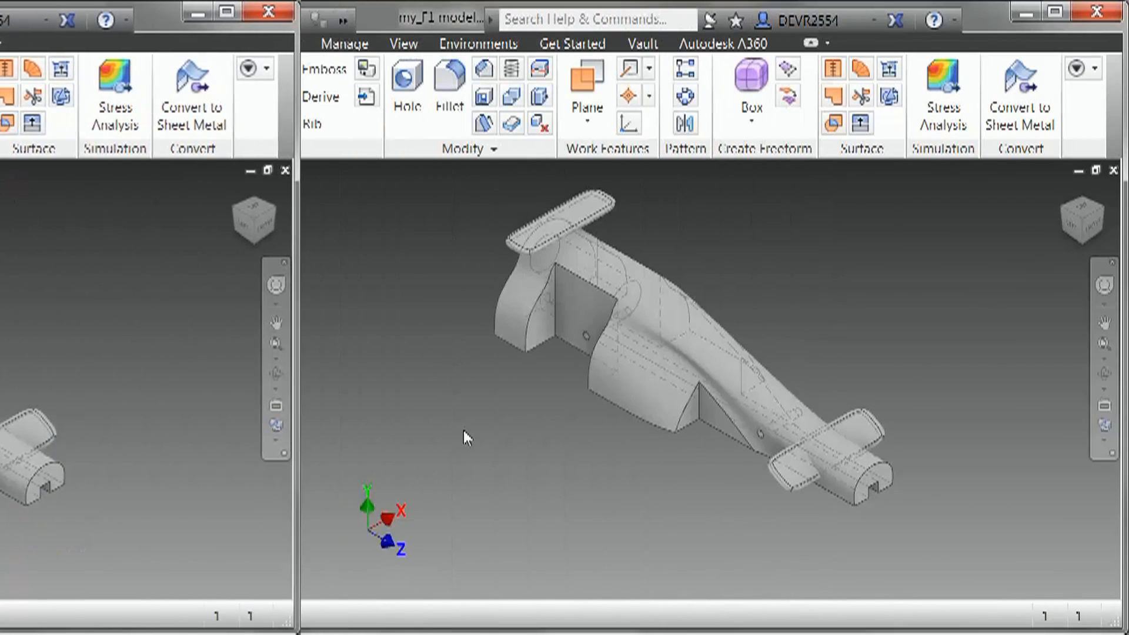
- Inspect the gap between the rear wing and the body from the side, and hide the rear wing's solid, Form2
key("F4")
left_click_drag(611, 392, 675, 378)
key("Escape")
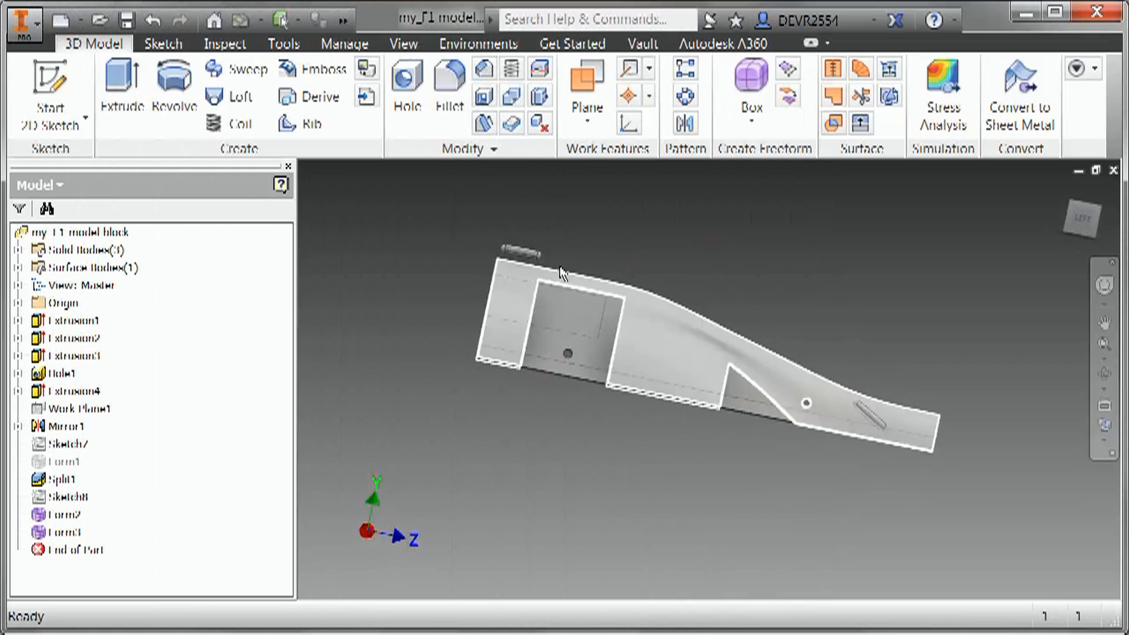
key("F6")
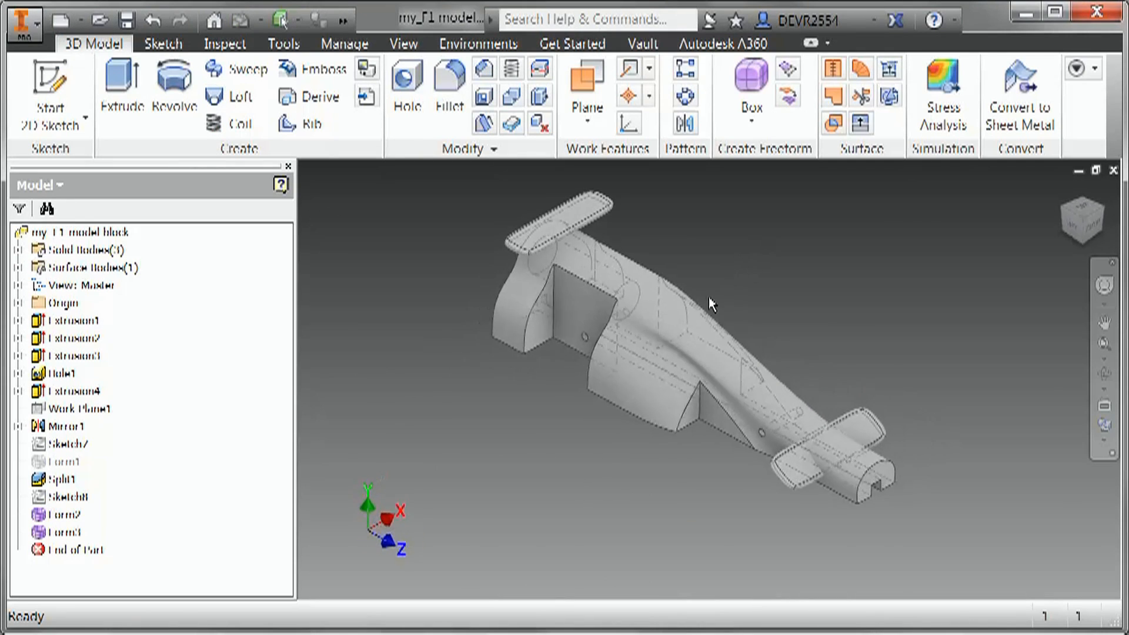
right_click(66, 514)
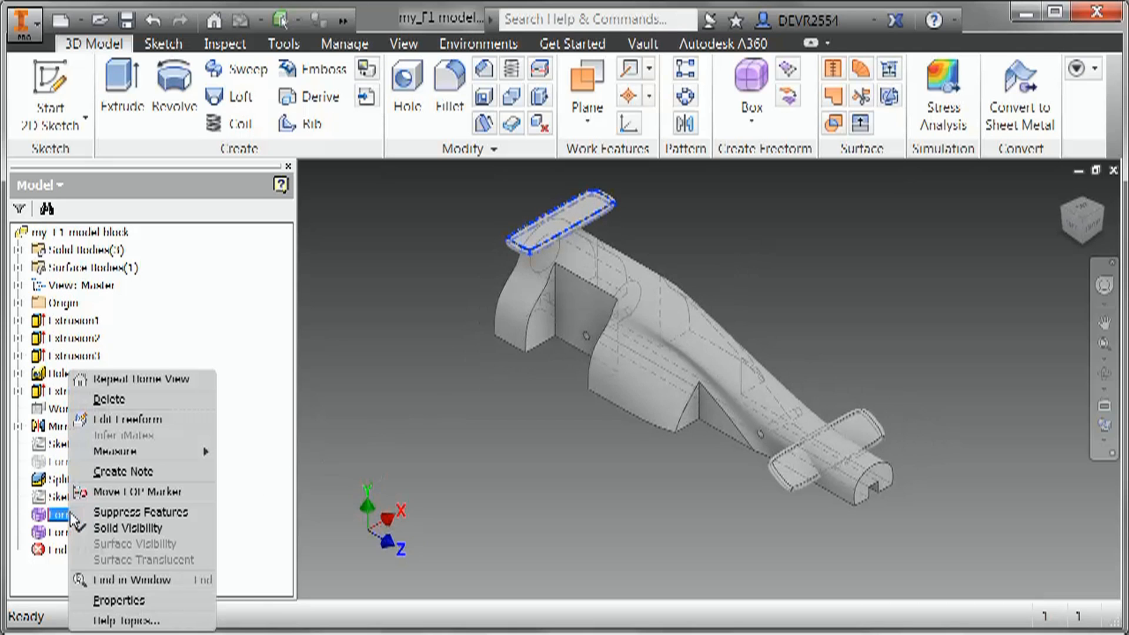
left_click(135, 529)
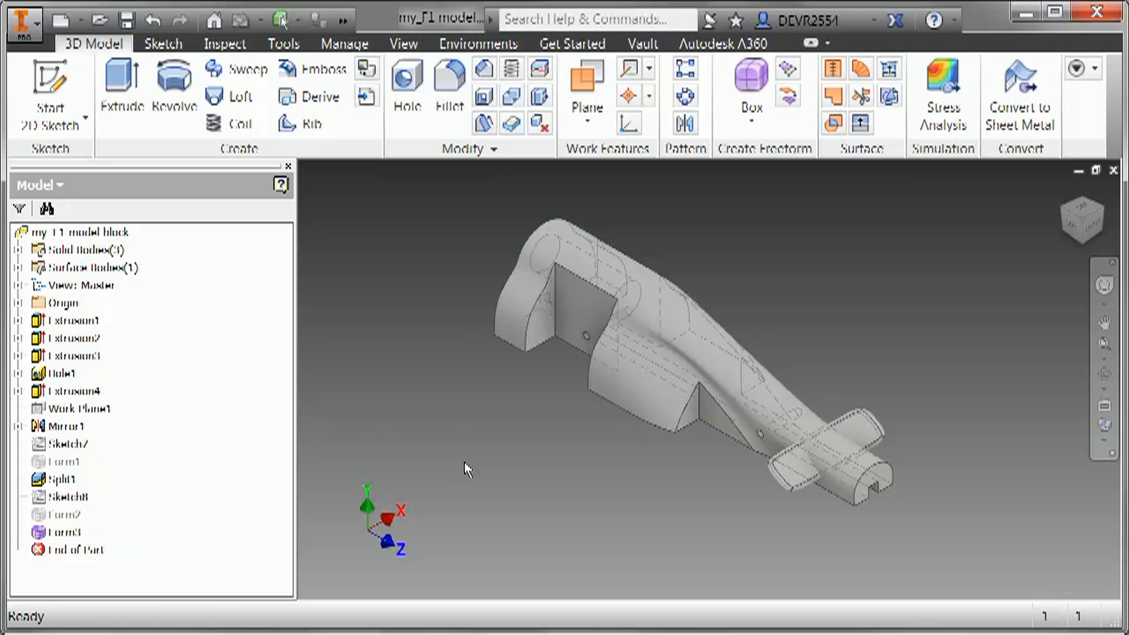
- Create a work plane parallel to the origin XZ Plane and tangent to the top face of the rear body
scroll(534, 355, "up", 6)
middle_click_drag(867, 277, 870, 270)
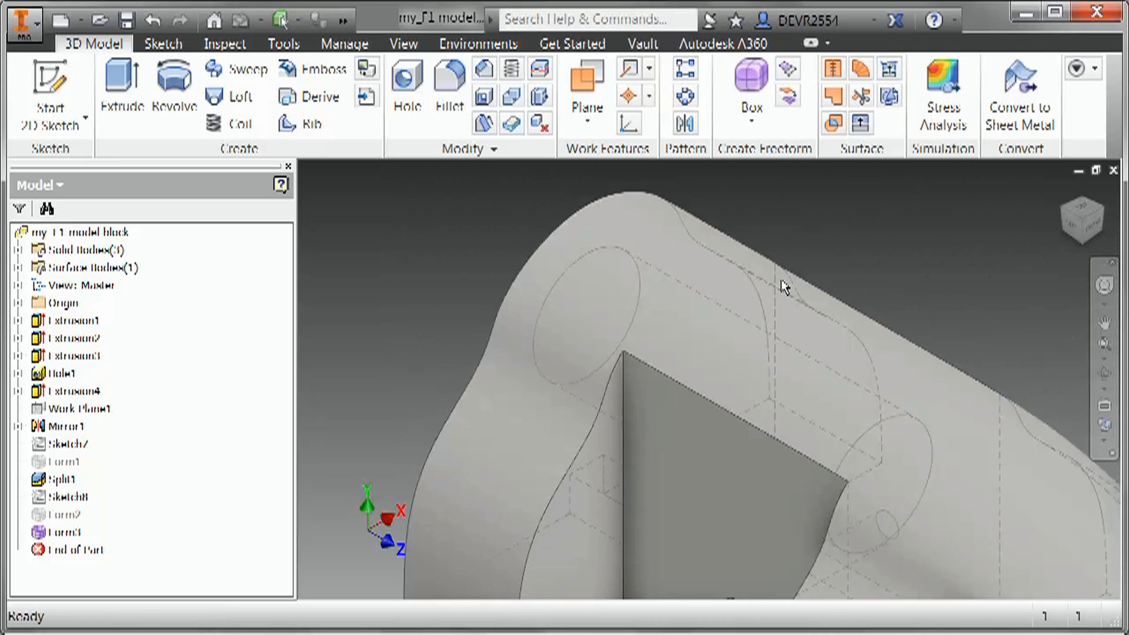
scroll(776, 282, "down", 4)
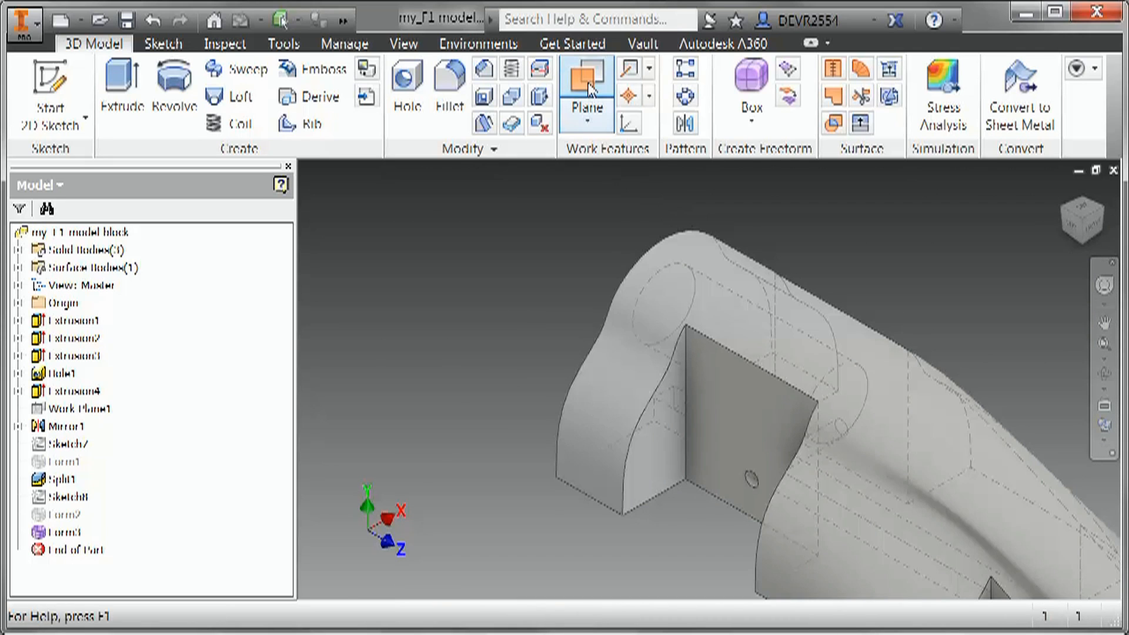
left_click(588, 87)
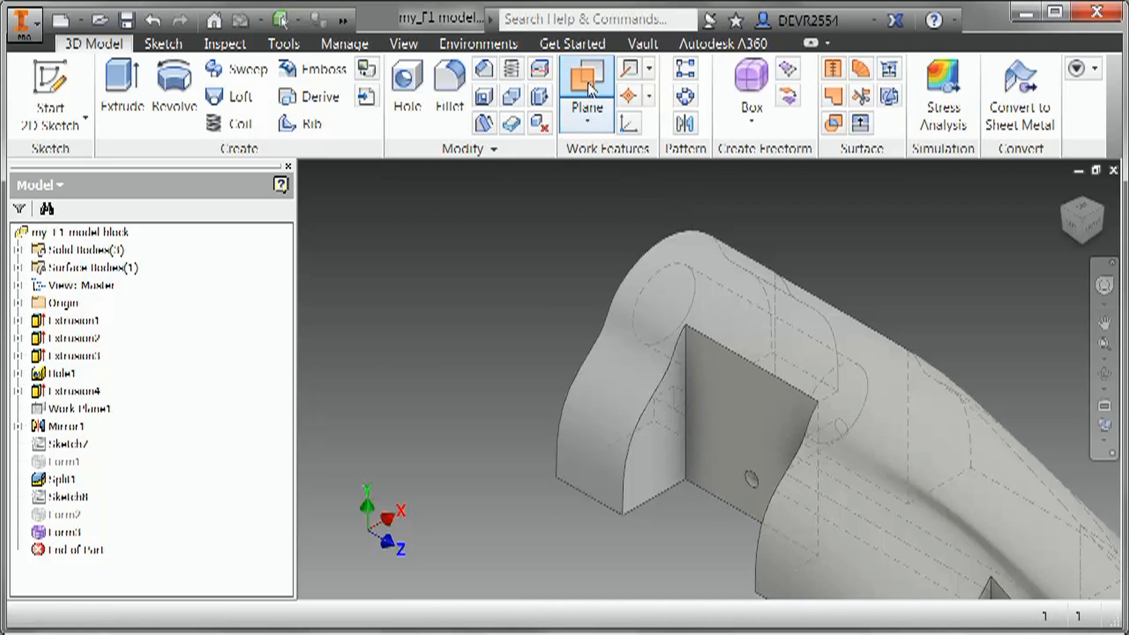
left_click(18, 303)
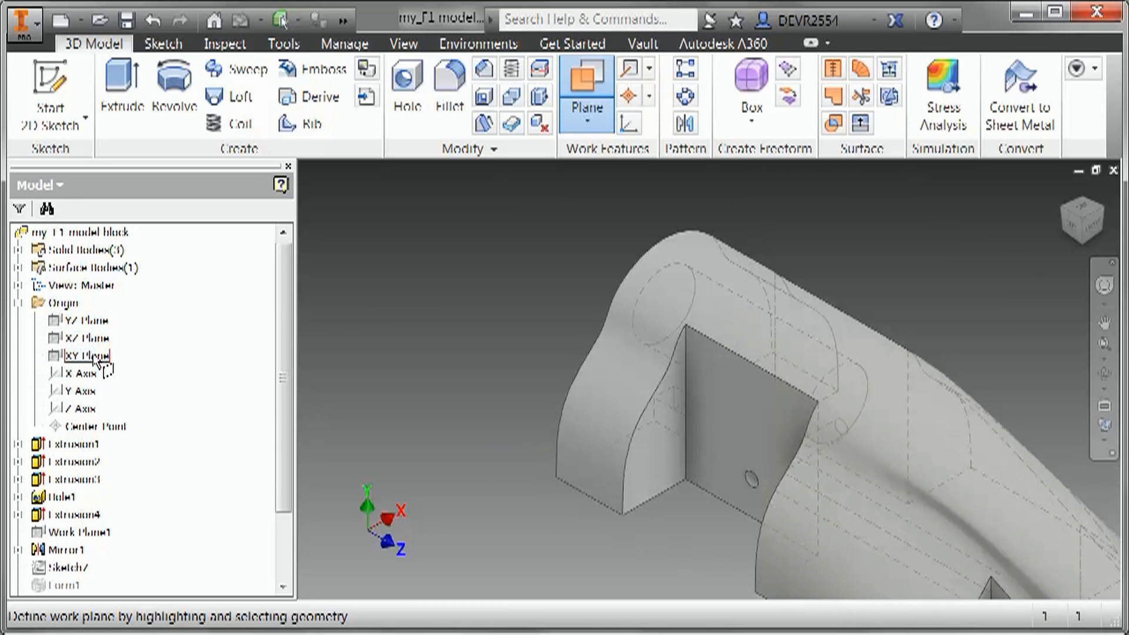
left_click(97, 340)
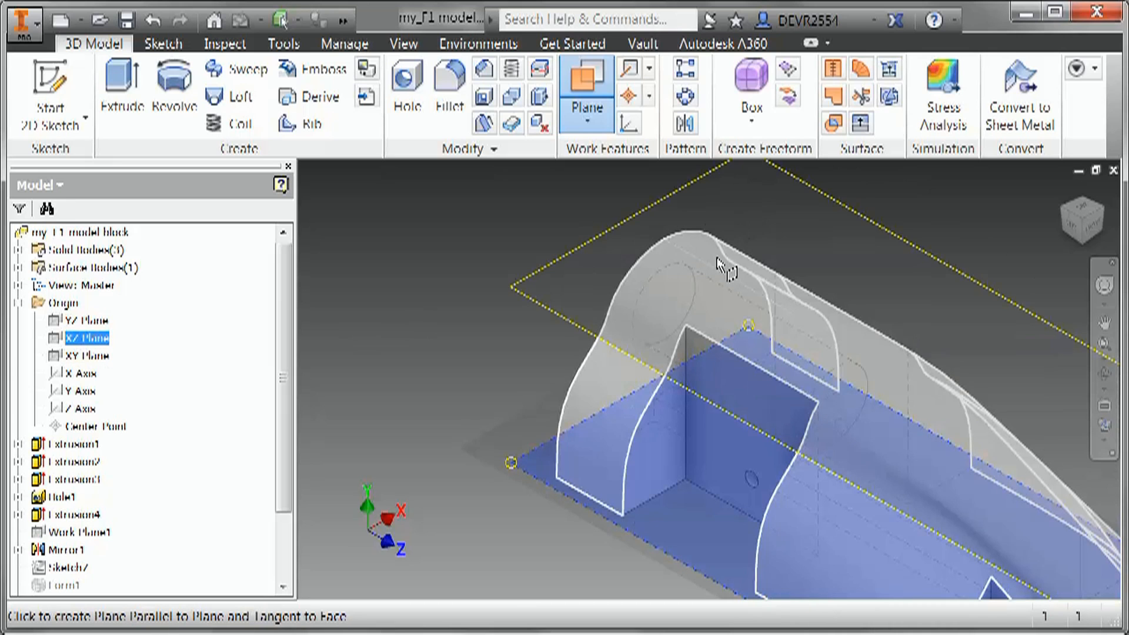
left_click(717, 269)
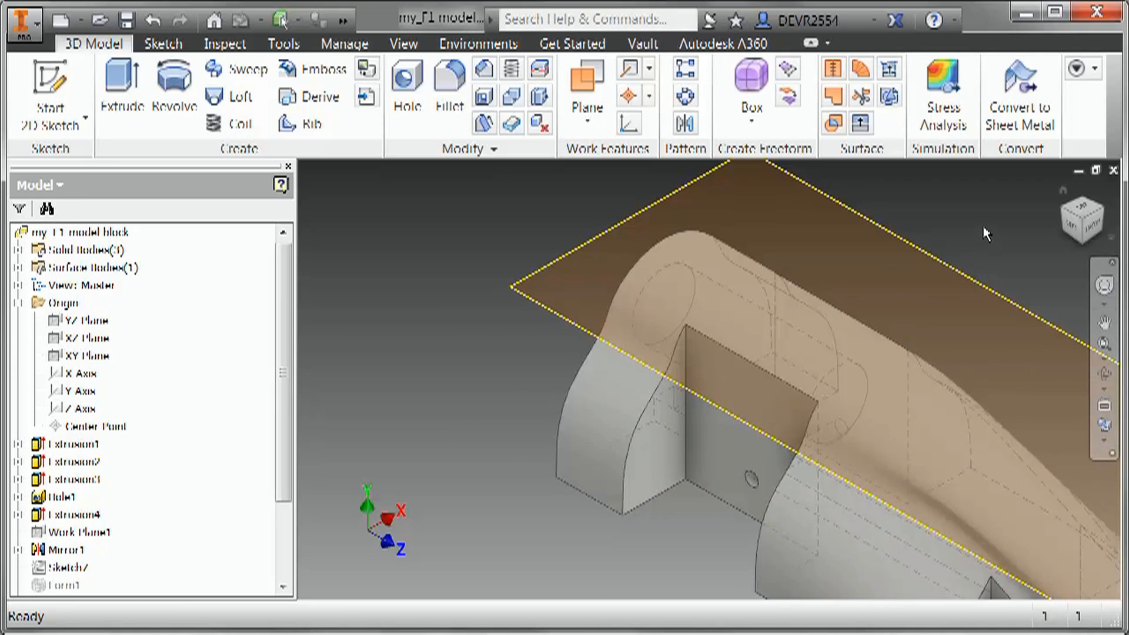
- Start a 2D sketch on the tangent work plane above the rear body
left_click(71, 86)
left_click(563, 273)
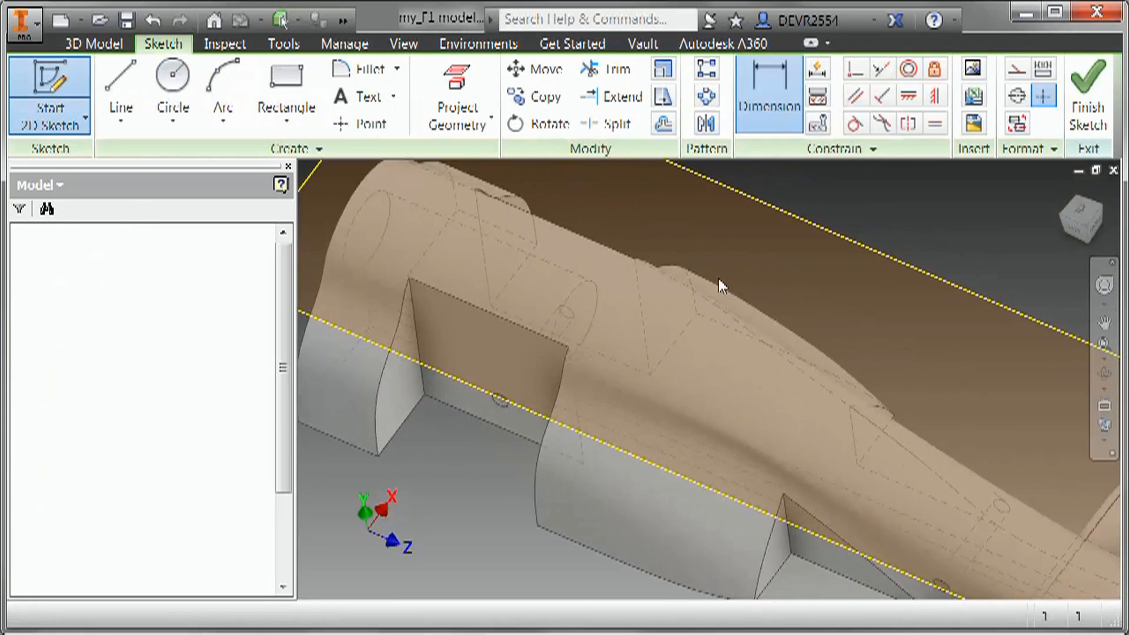
key("F2")
left_click(913, 333)
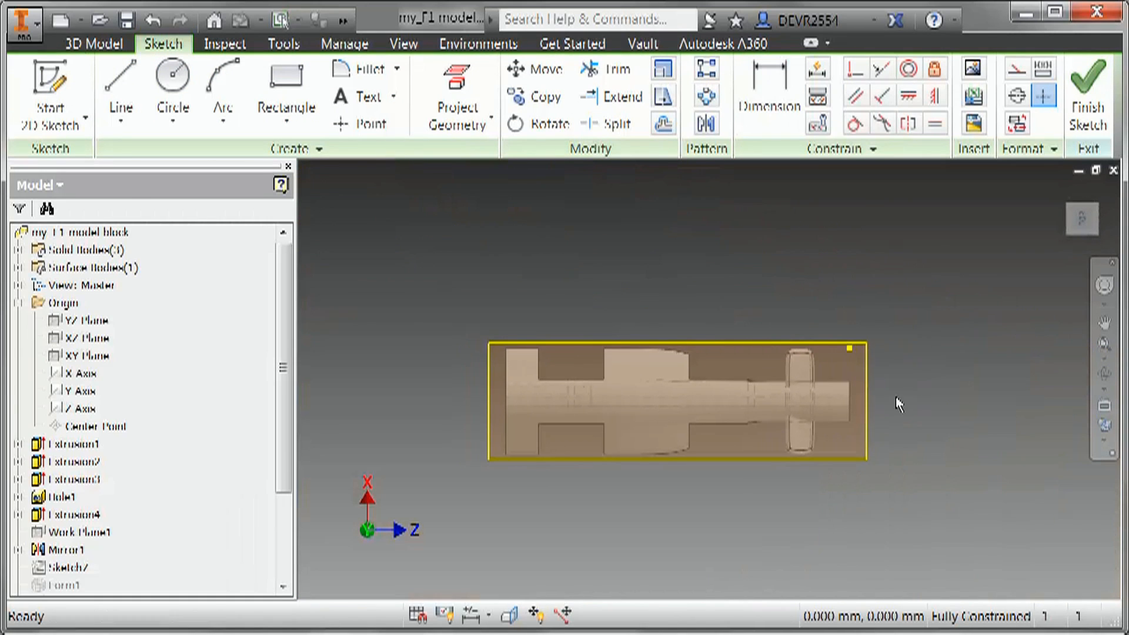
scroll(659, 472, "down", 3)
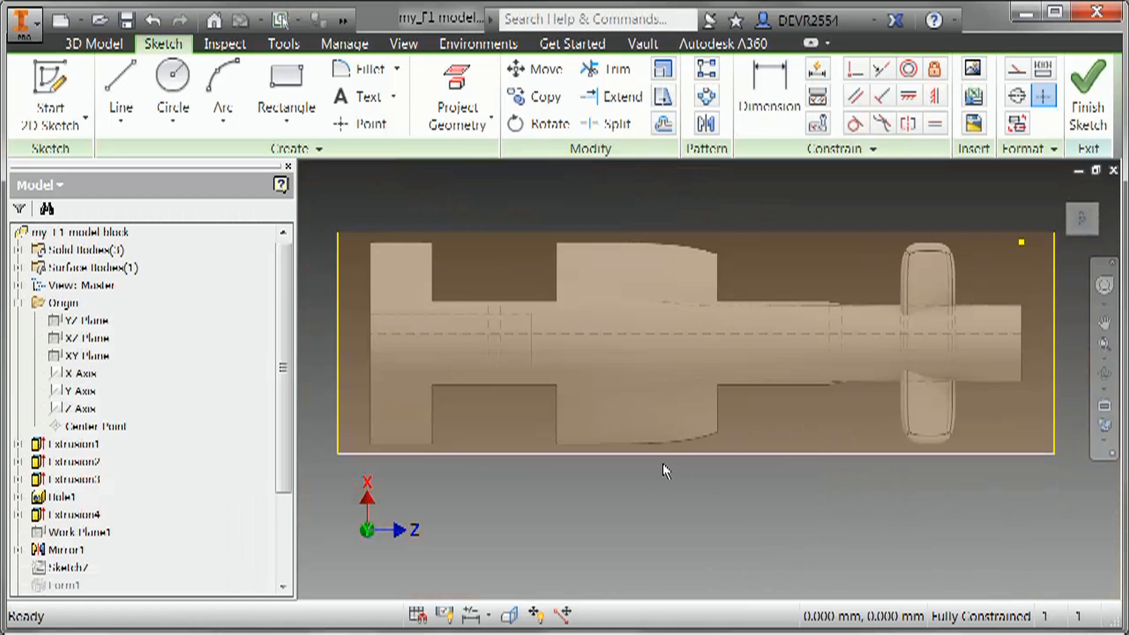
scroll(497, 396, "down", 3)
key("F2")
left_click_drag(497, 395, 685, 468)
key("Escape")
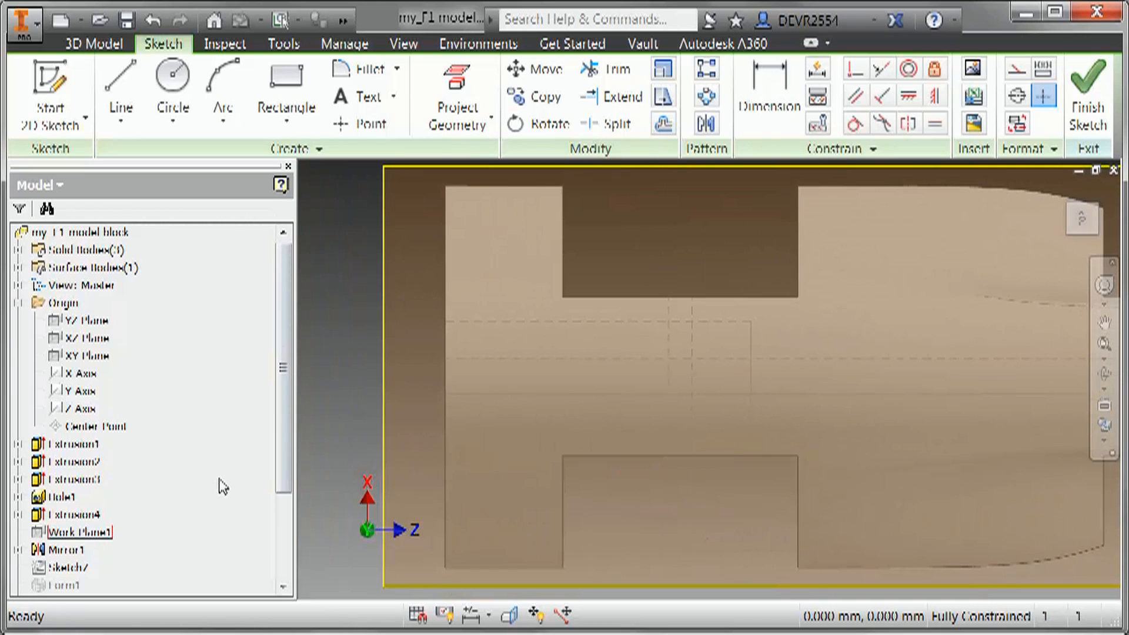
- Hide Work Plane2
left_click_drag(283, 429, 259, 559)
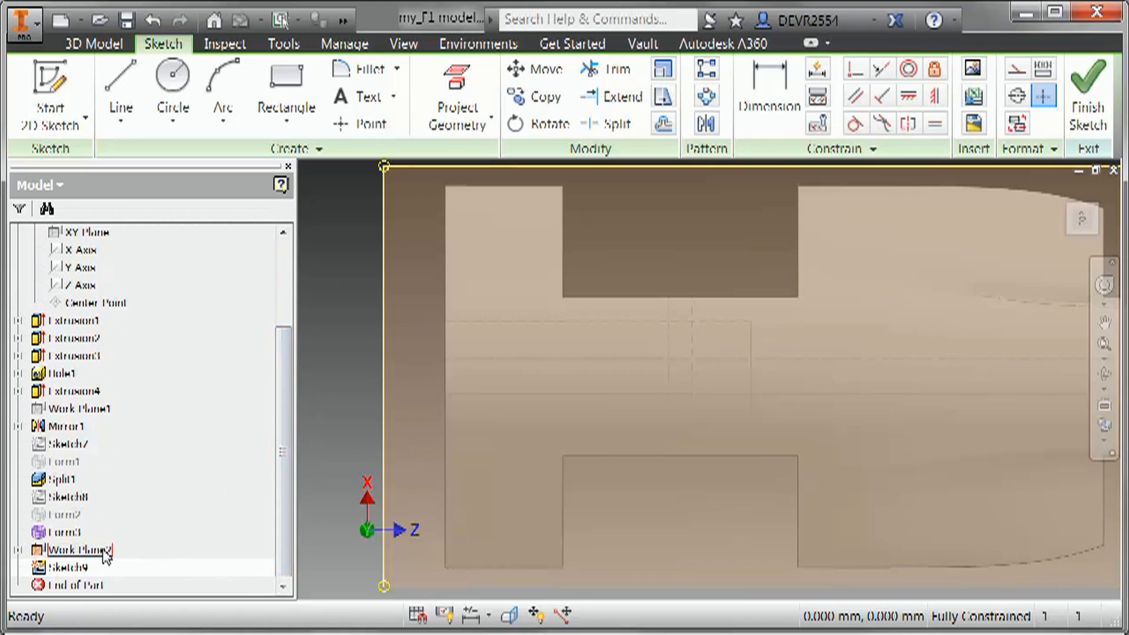
right_click(104, 550)
left_click(147, 437)
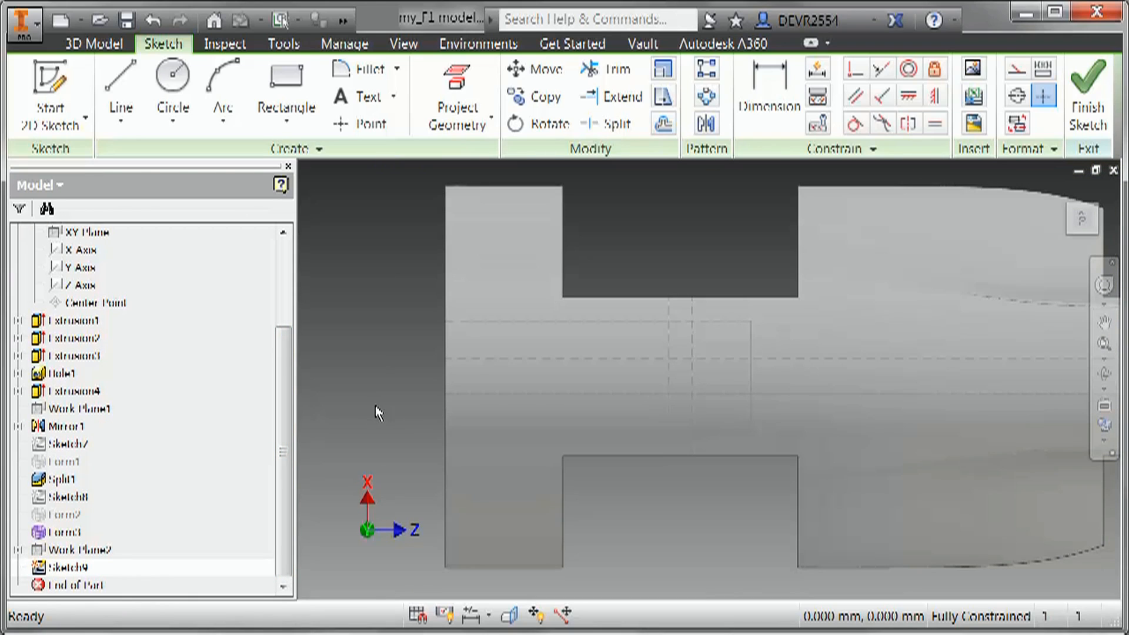
- Sketch an 8 mm by 8 mm rectangle on the rear body just ahead of its rear edge
left_click(287, 88)
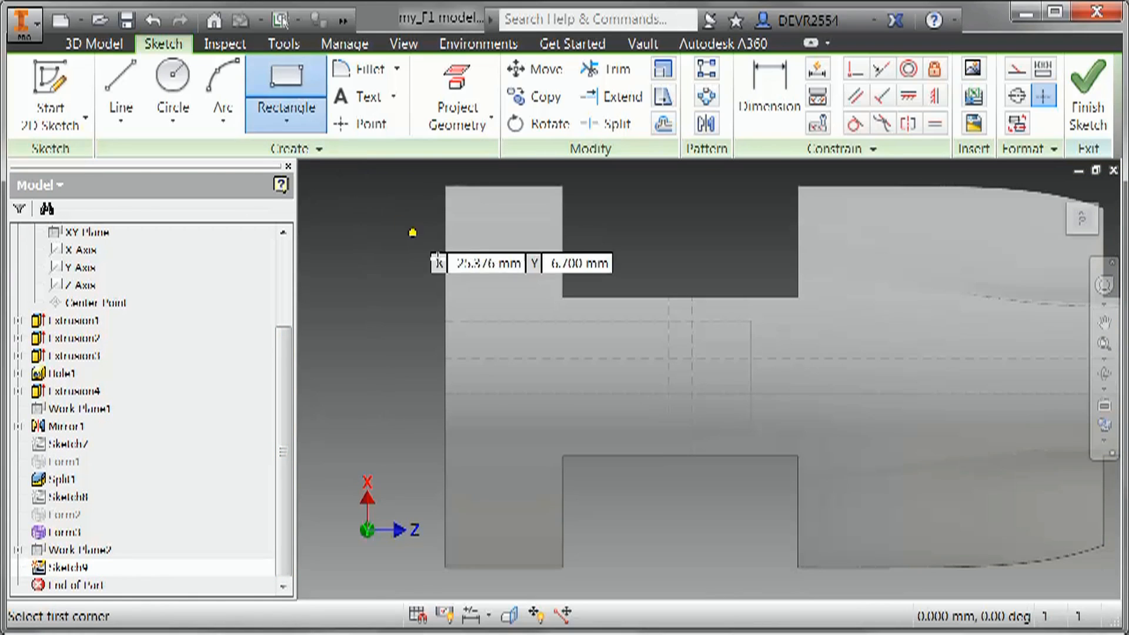
left_click(475, 340)
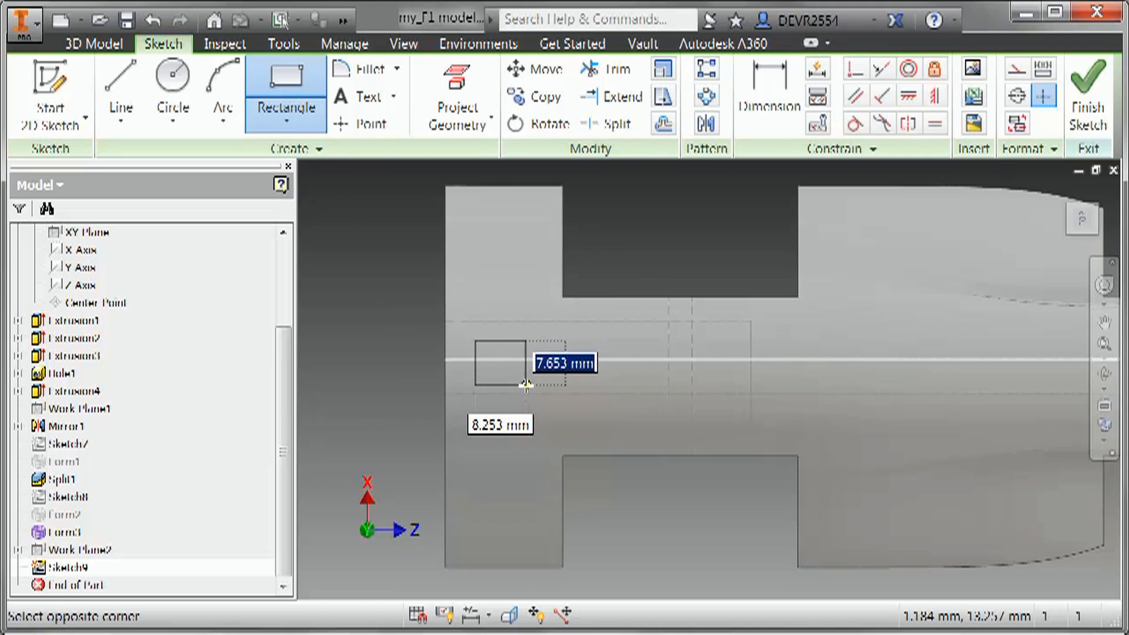
type("8")
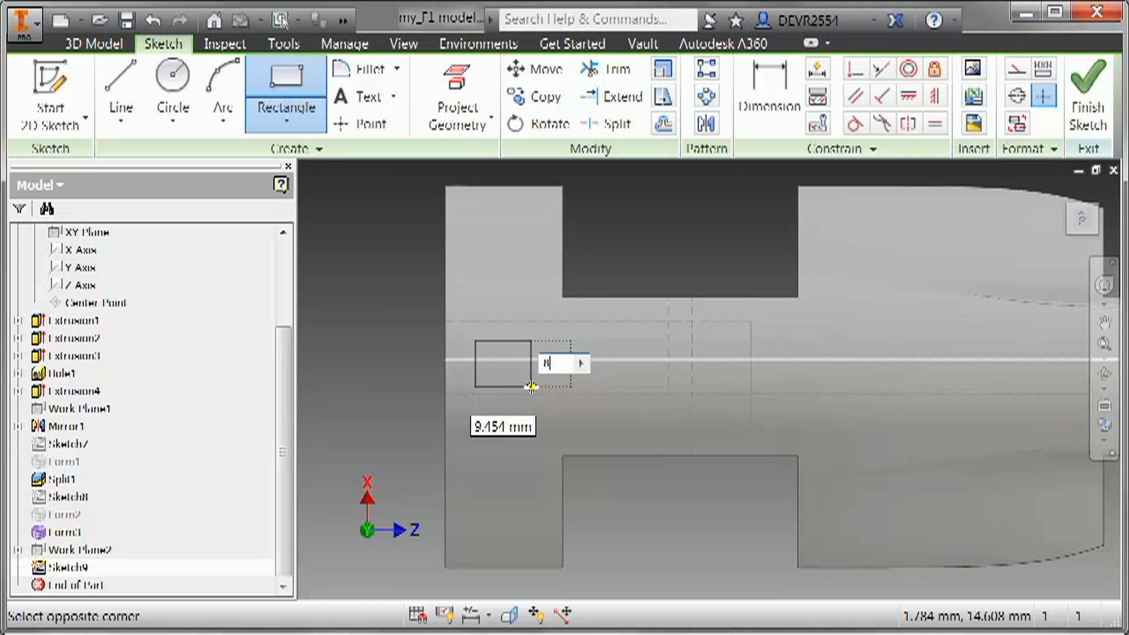
key("Tab")
type("8")
key("Return")
right_click(526, 386)
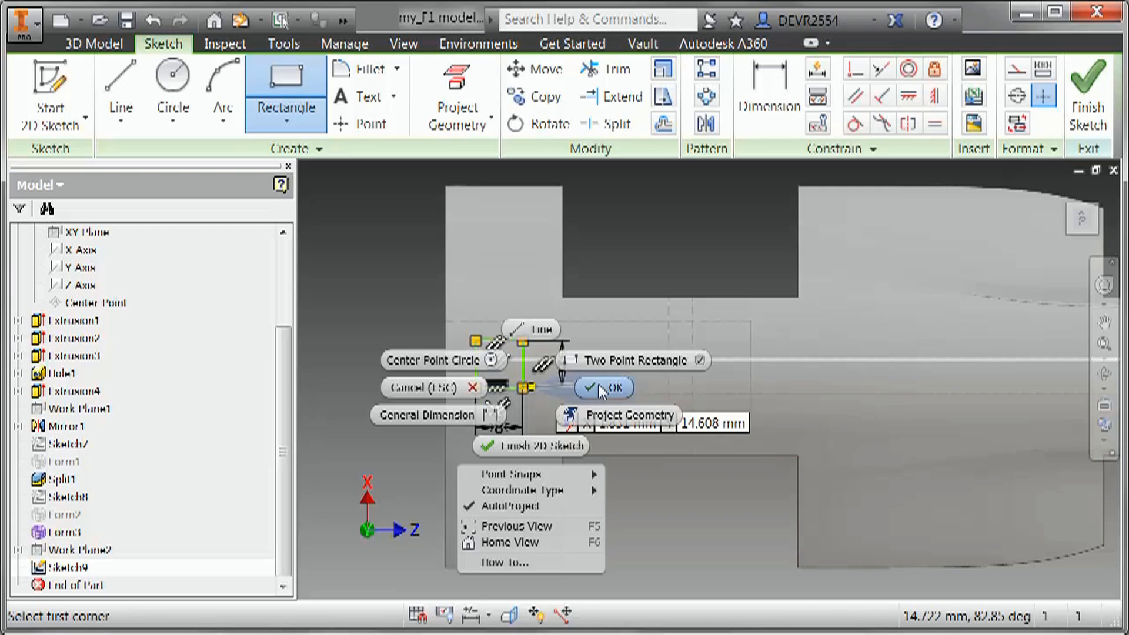
left_click(601, 386)
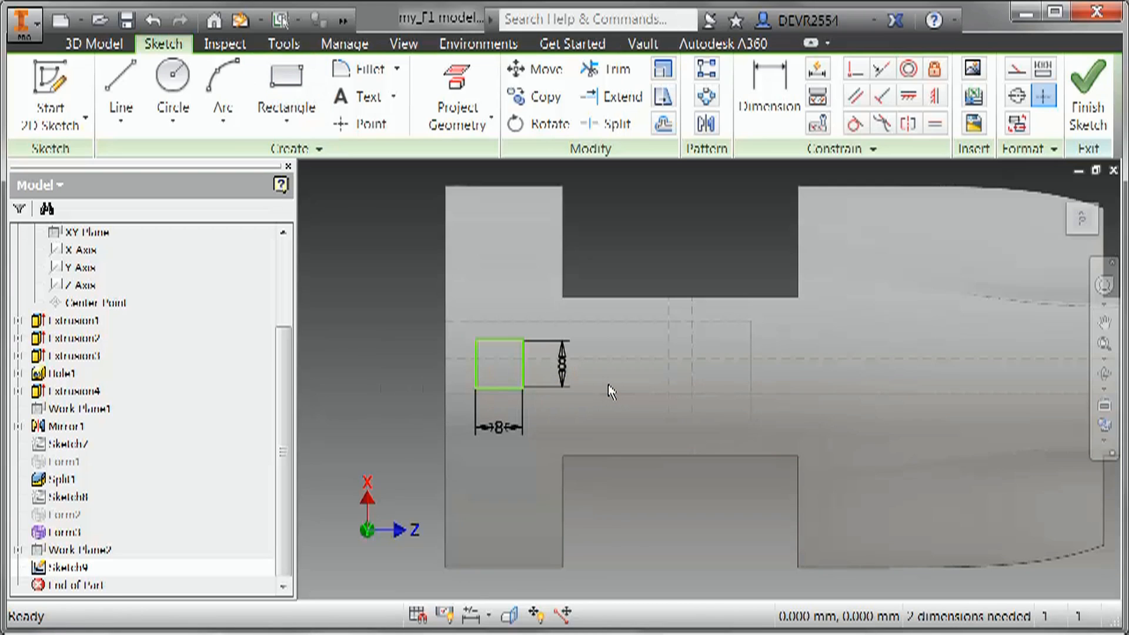
- Centre the square on the rear body by aligning its edge midpoints with the body's rear and side edge midpoints, using vertical and horizontal constraints
left_click(935, 100)
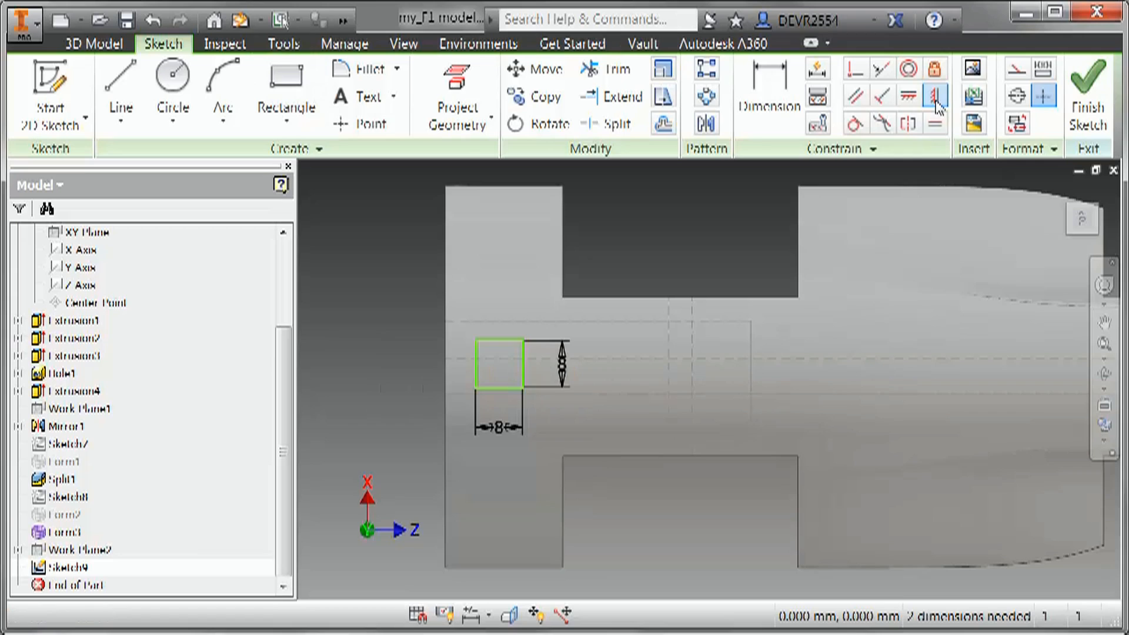
left_click(474, 365)
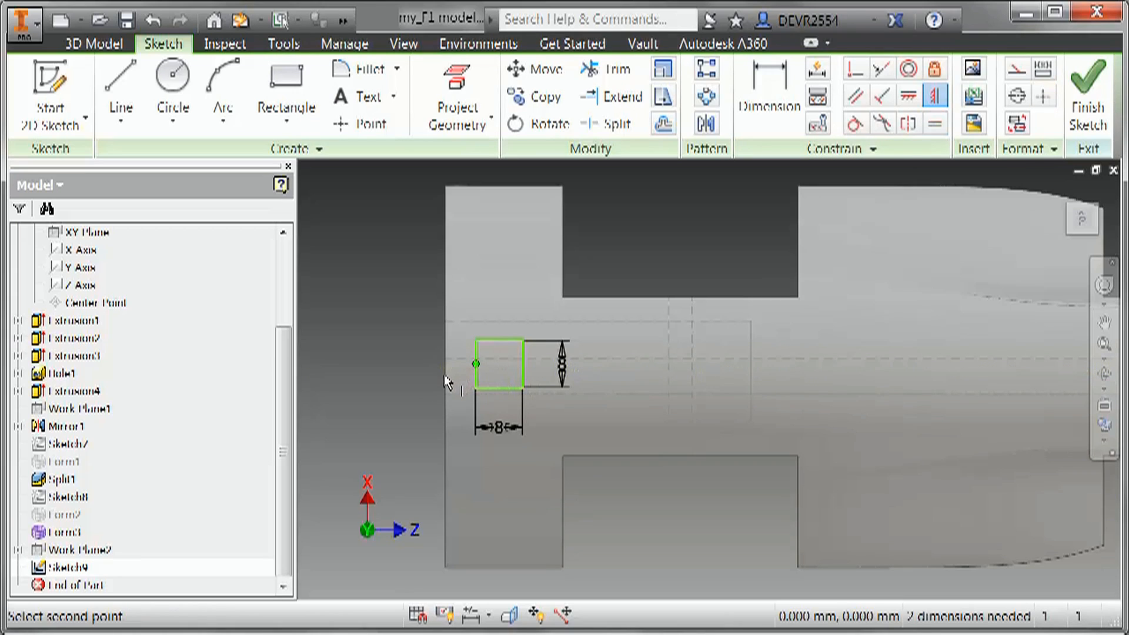
left_click(446, 377)
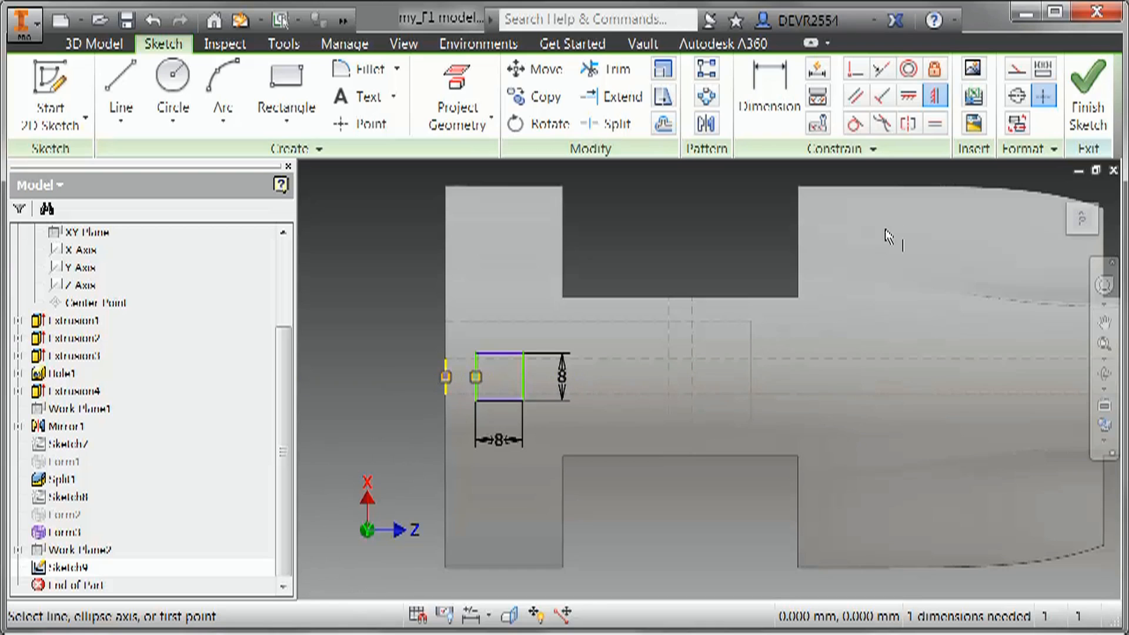
left_click(909, 96)
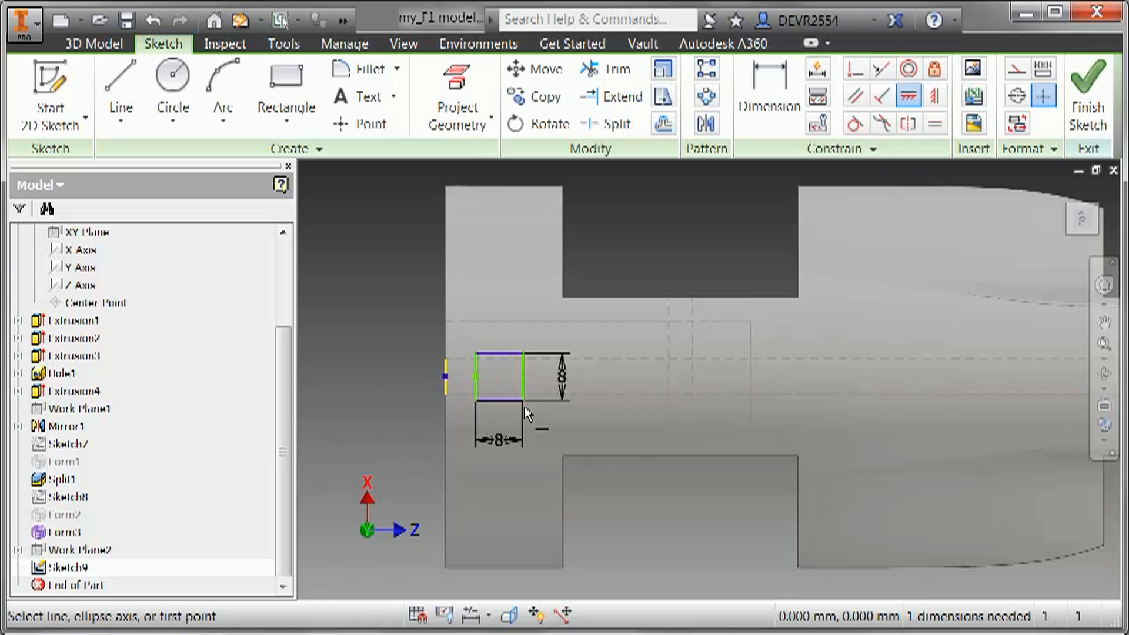
left_click(499, 400)
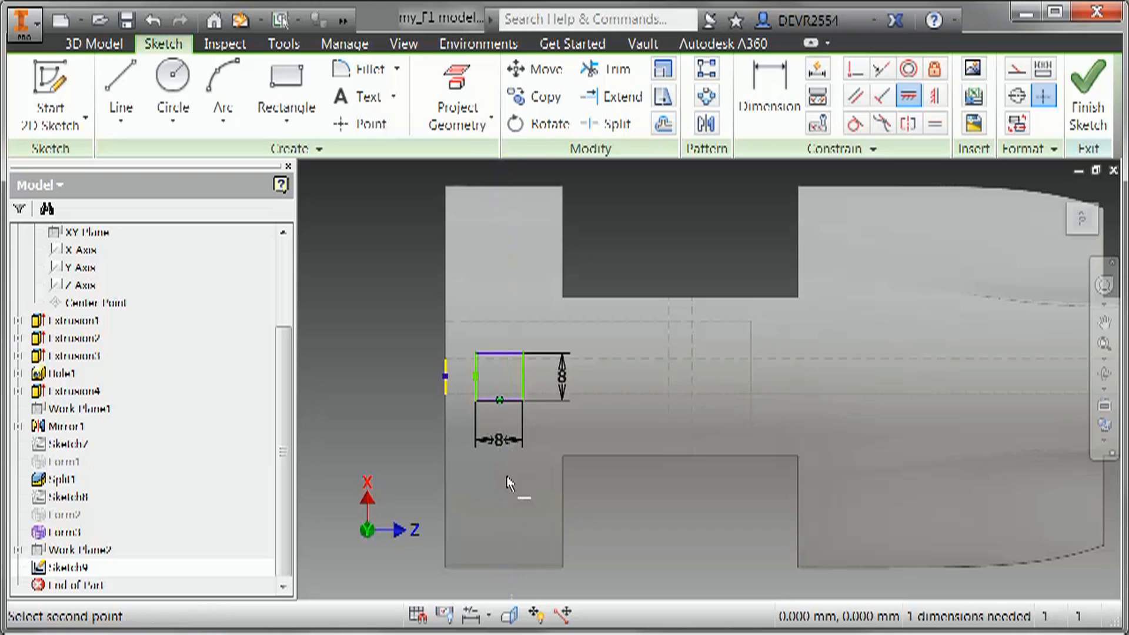
left_click(503, 568)
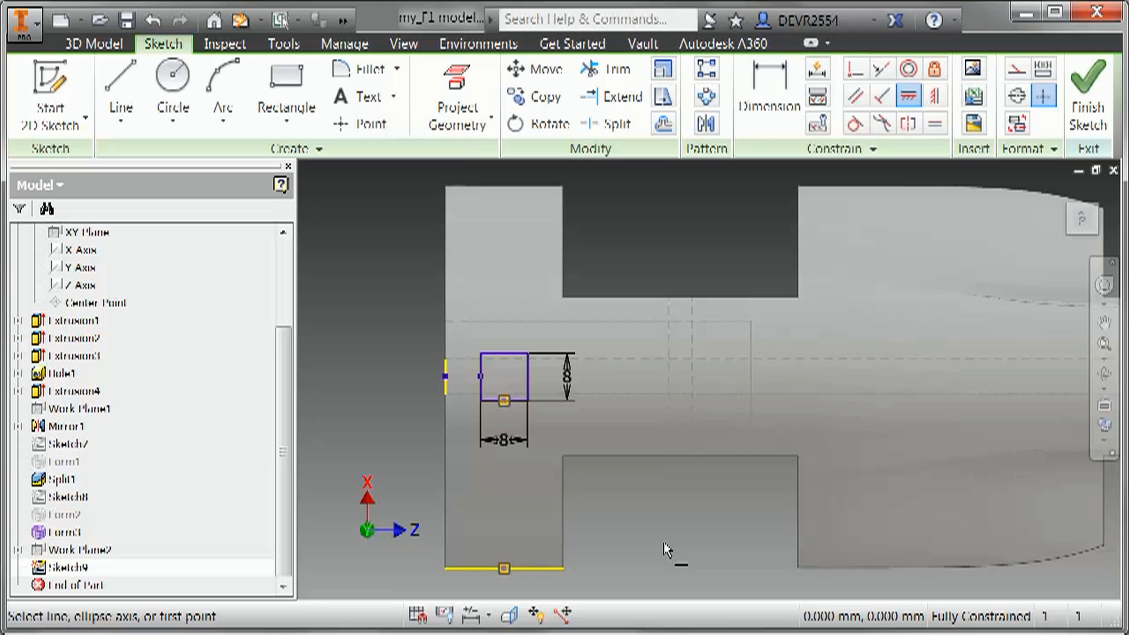
- Extrude the square asymmetrically as a new solid, 5 mm above the sketch plane and 3 mm below it
key("e")
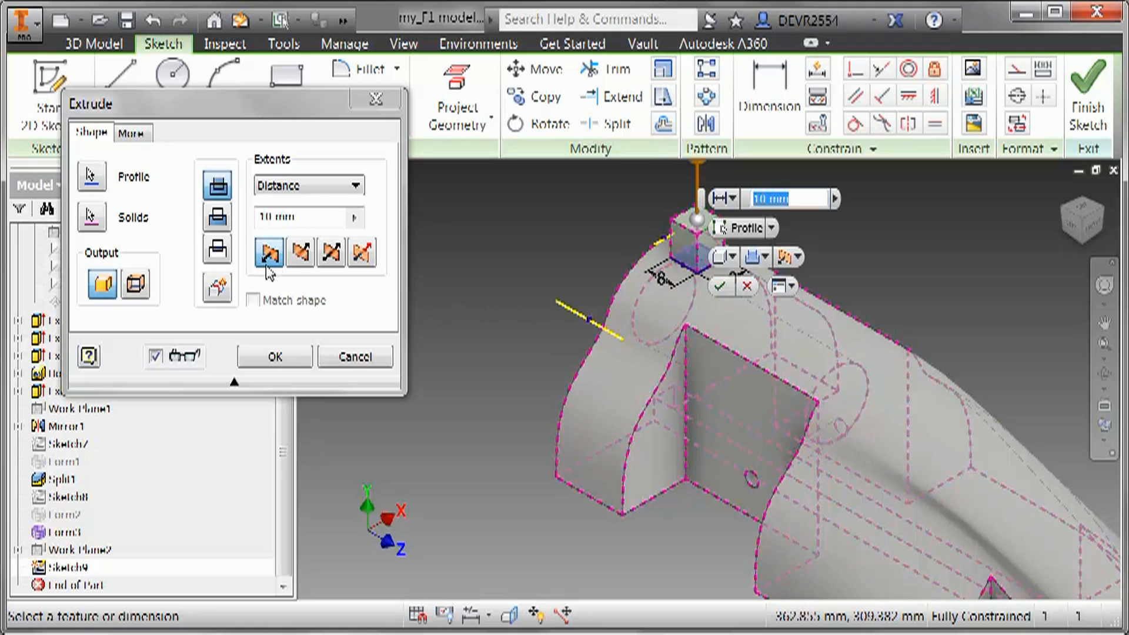
left_click(361, 259)
left_click(300, 217)
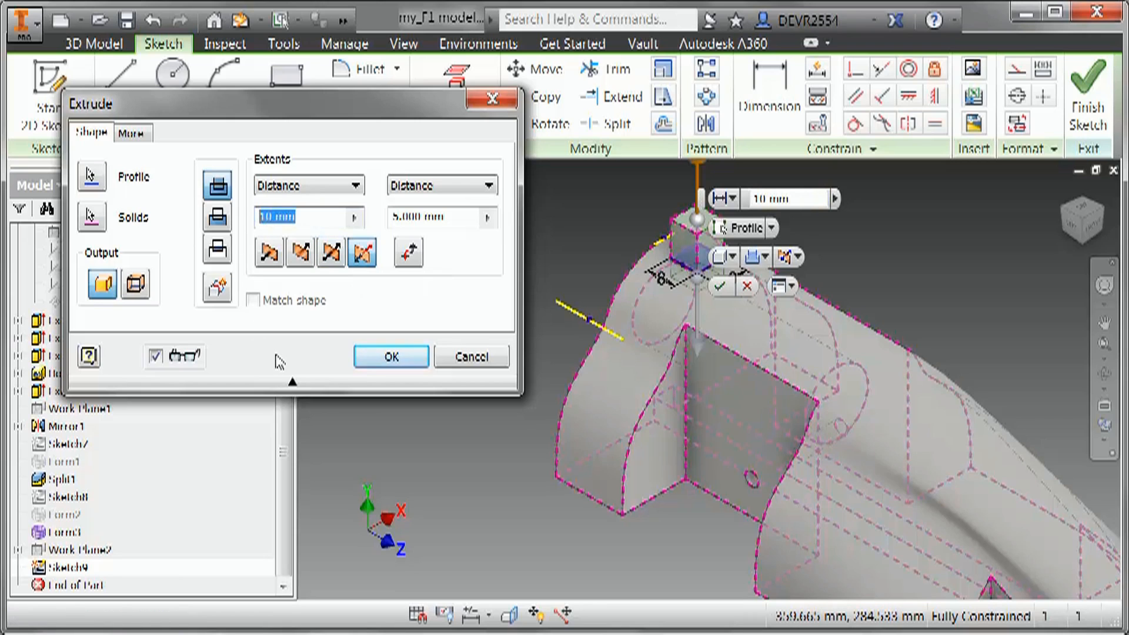
type("5")
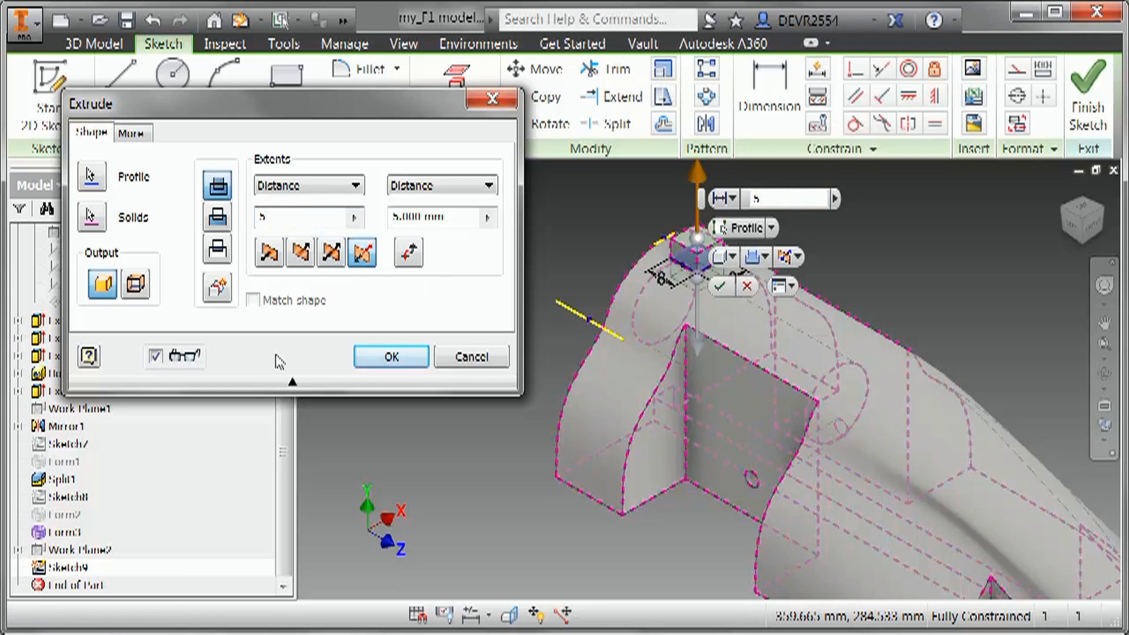
left_click(435, 217)
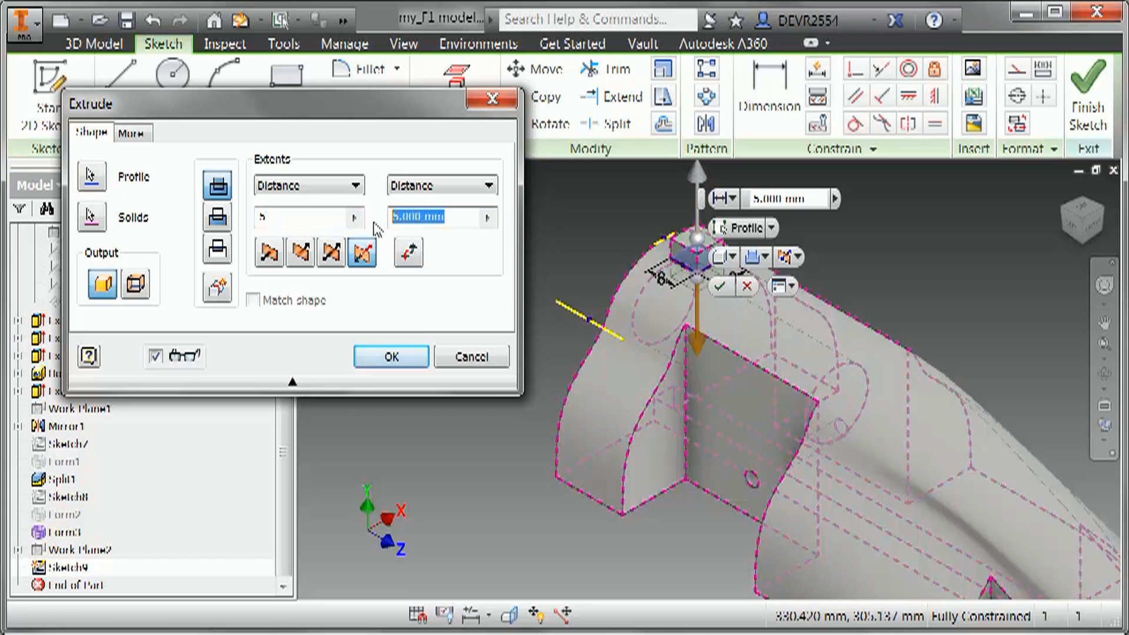
type("3")
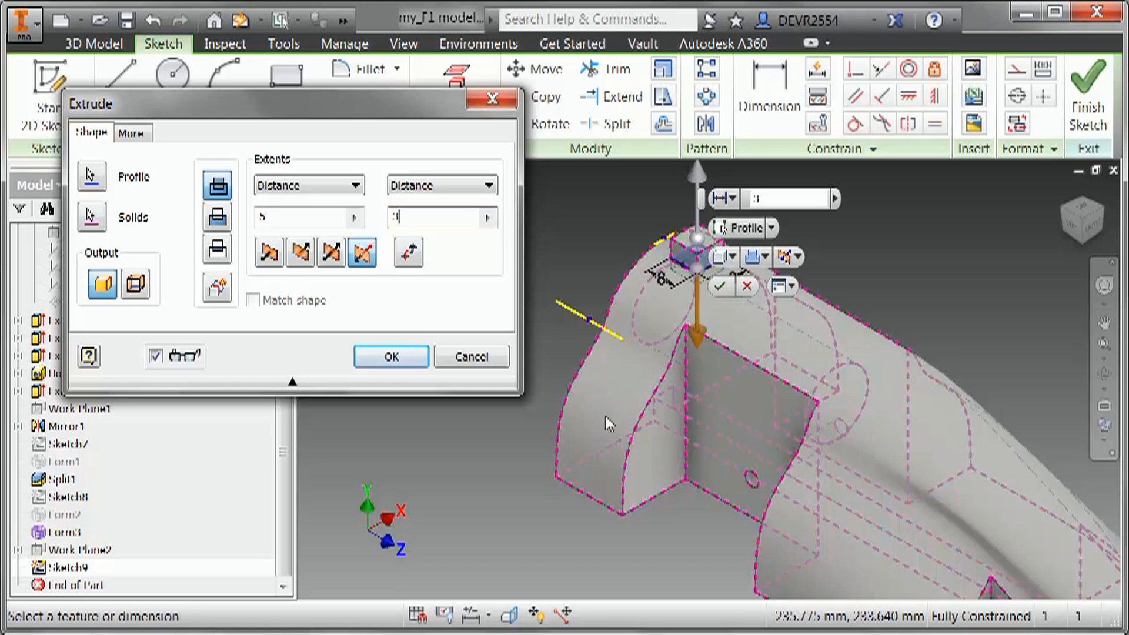
left_click(219, 290)
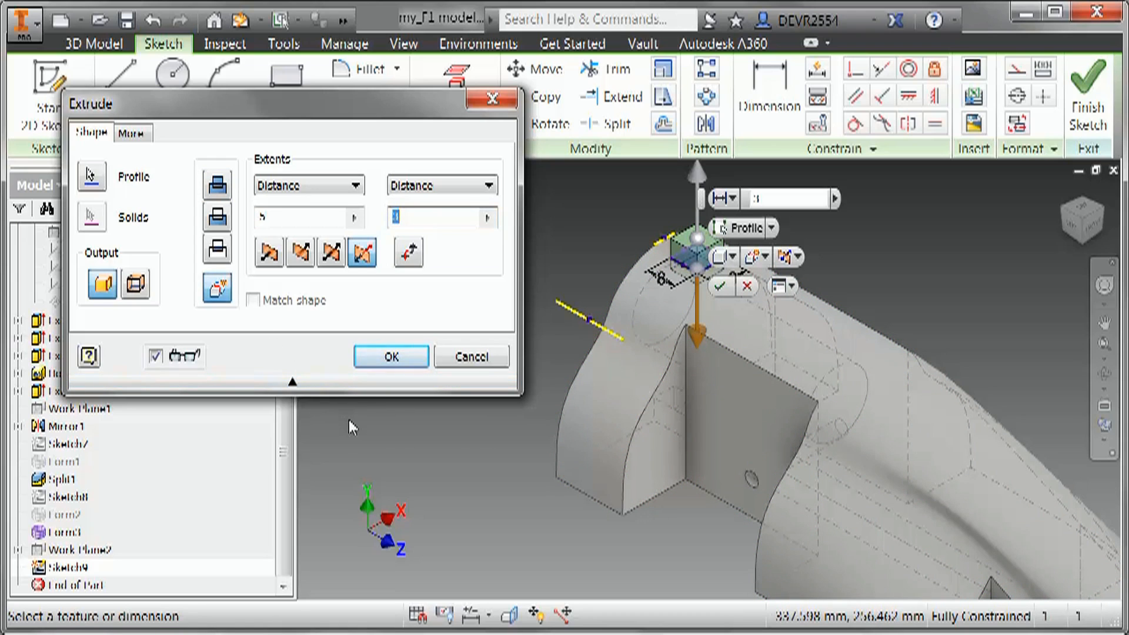
left_click(719, 286)
- Check the new wing support block from the side, and make the rear wing's solid, Form2, visible again
middle_click_drag(803, 260, 706, 313)
key("F4")
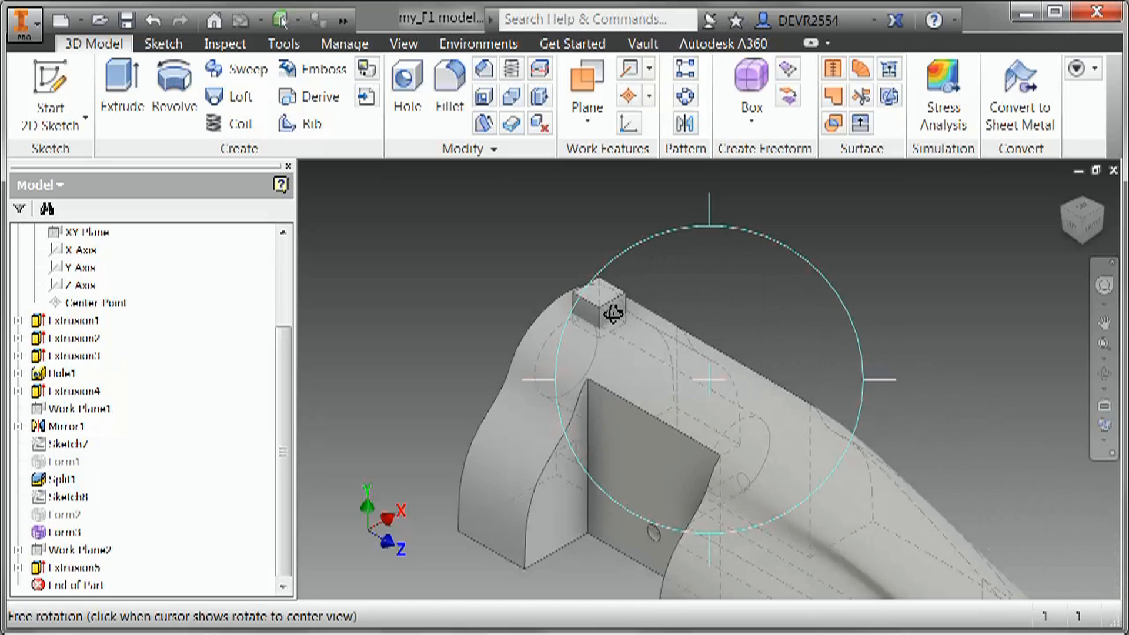
left_click(613, 313)
key("F4")
left_click_drag(789, 469, 869, 385)
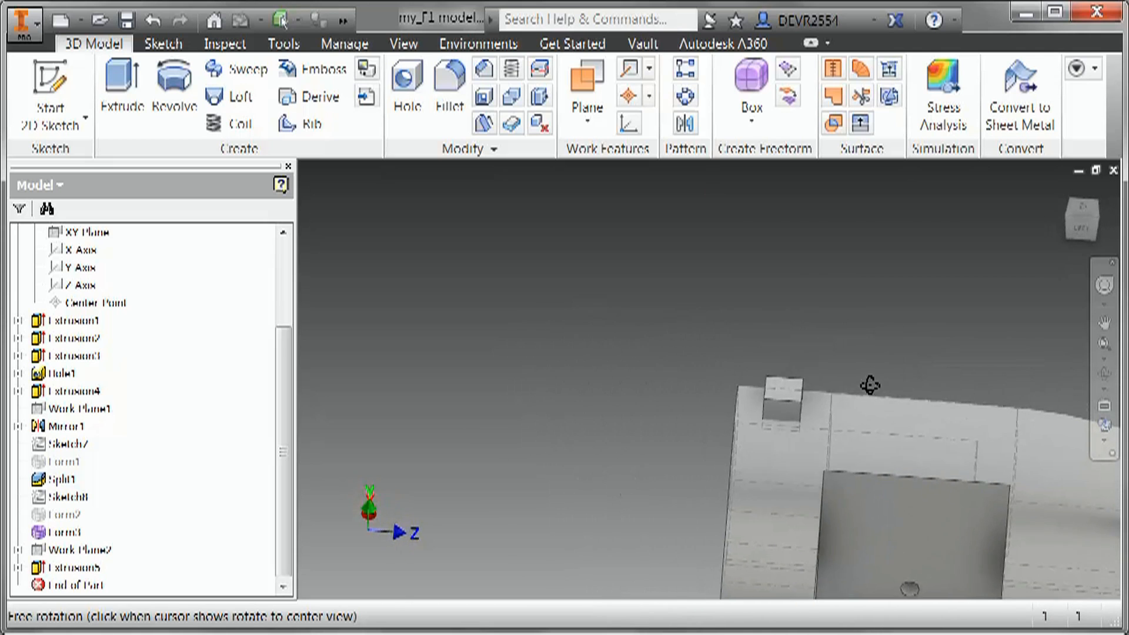
key("F6")
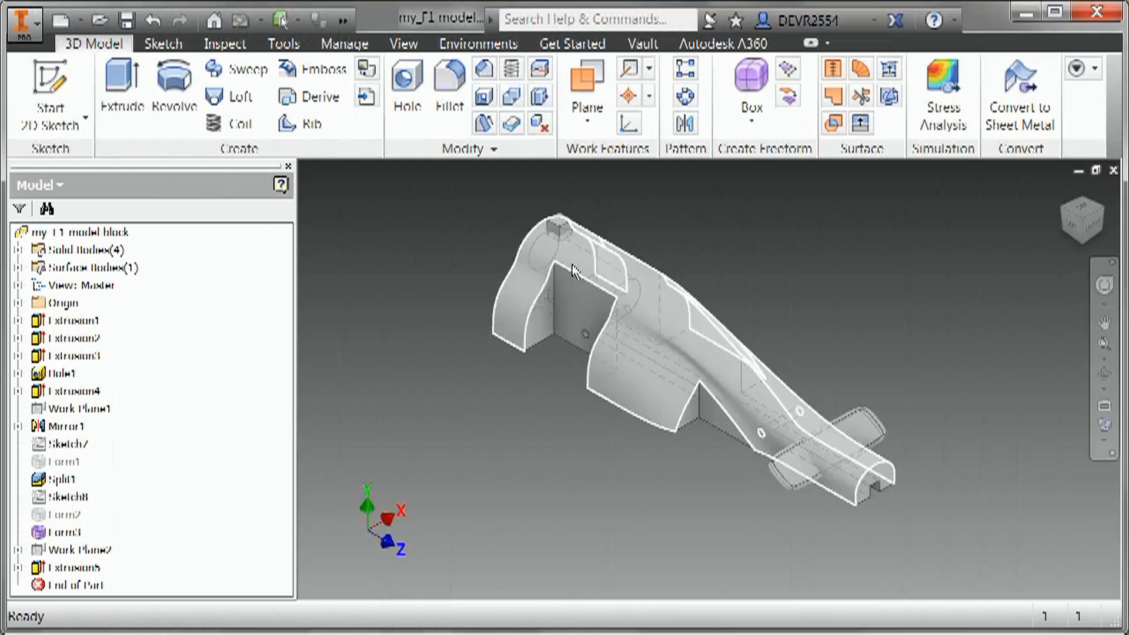
right_click(76, 515)
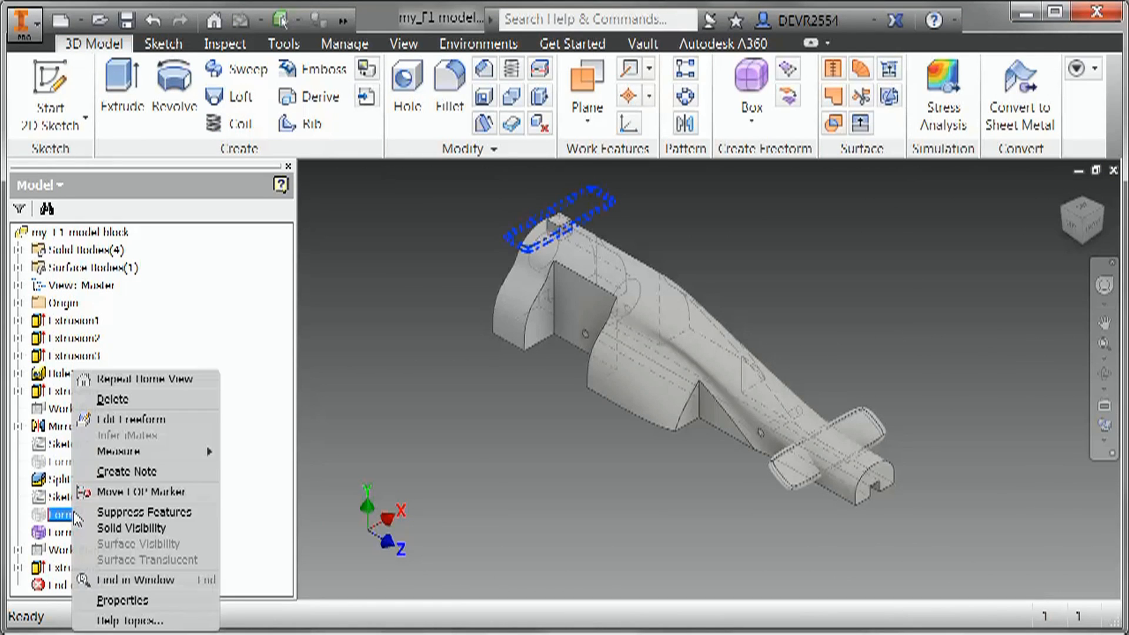
left_click(136, 528)
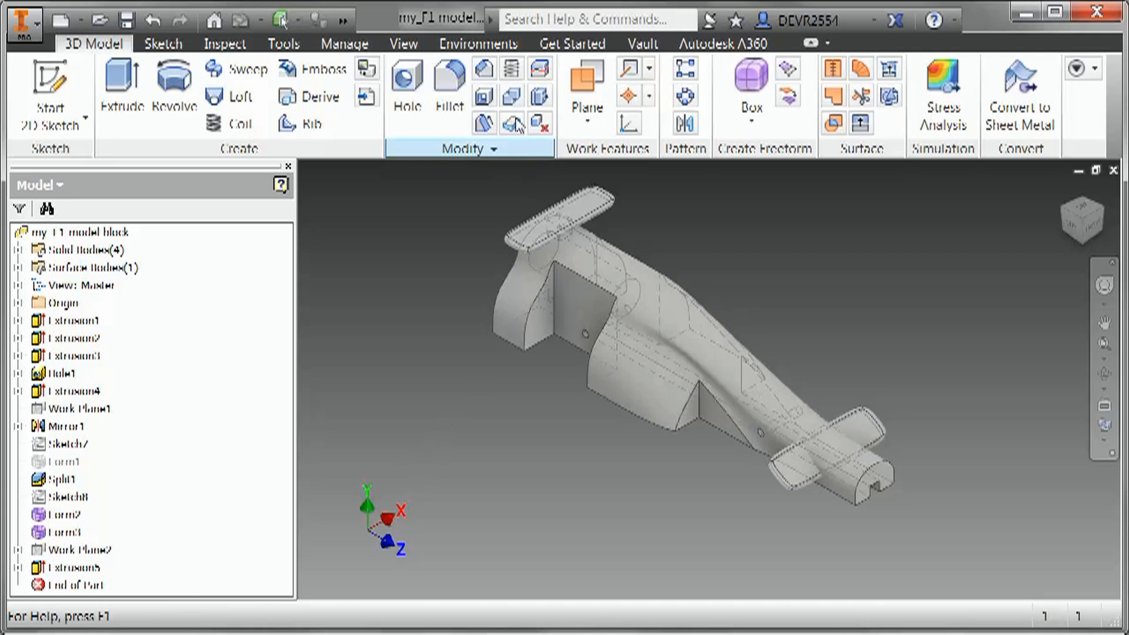
- Cut the support block, Solid4, out of the rear wing body with Combine, keeping the tool body
left_click(511, 96)
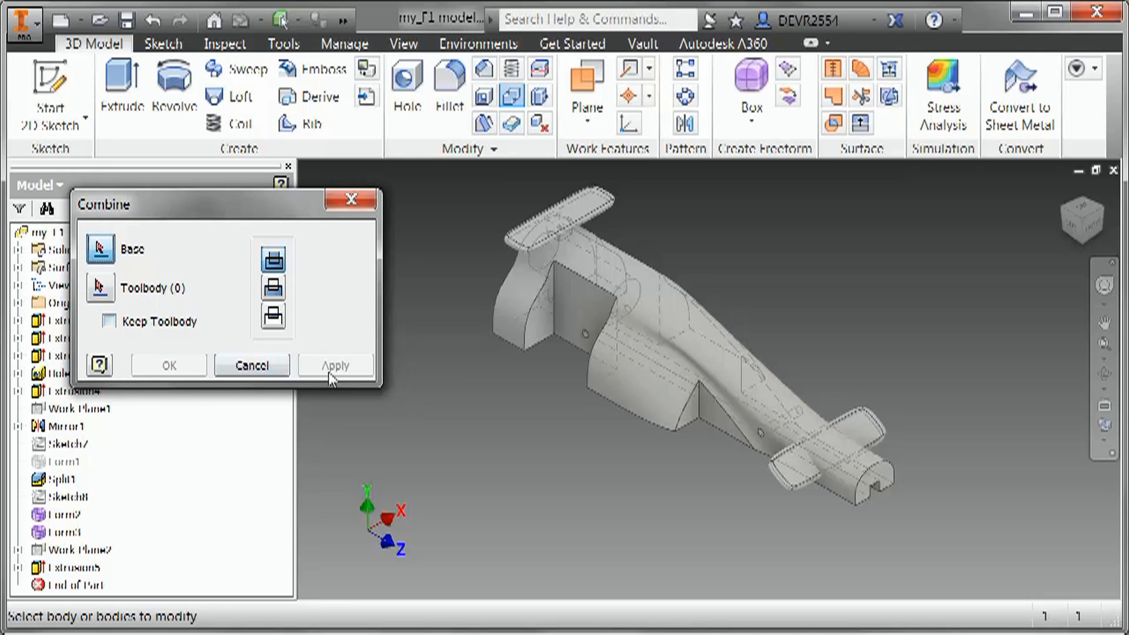
left_click(537, 208)
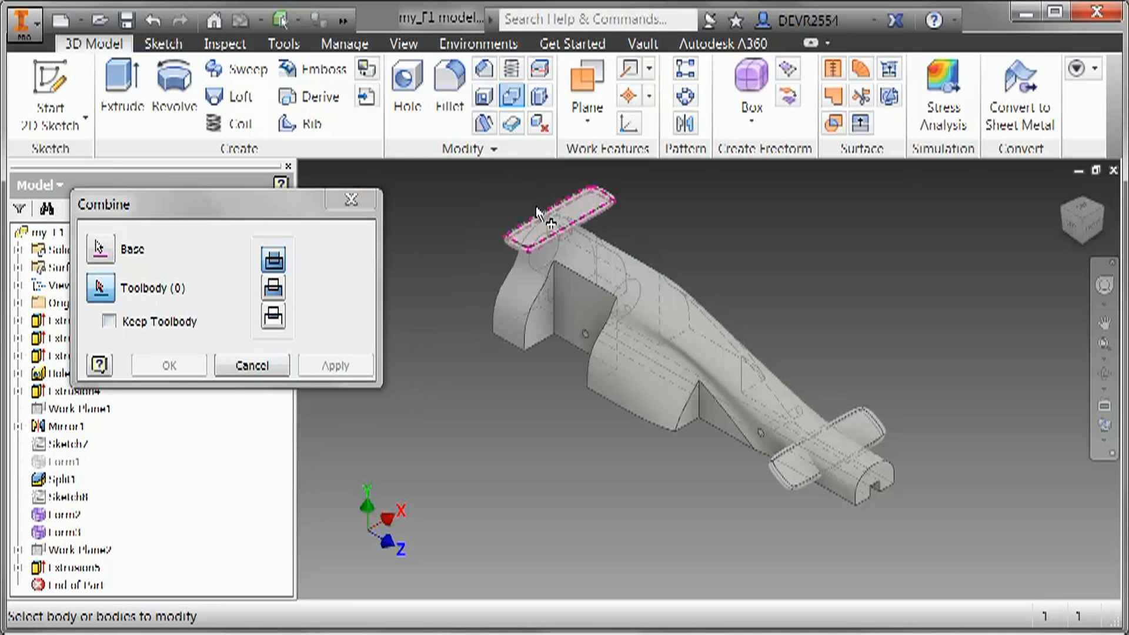
left_click_drag(194, 226, 515, 306)
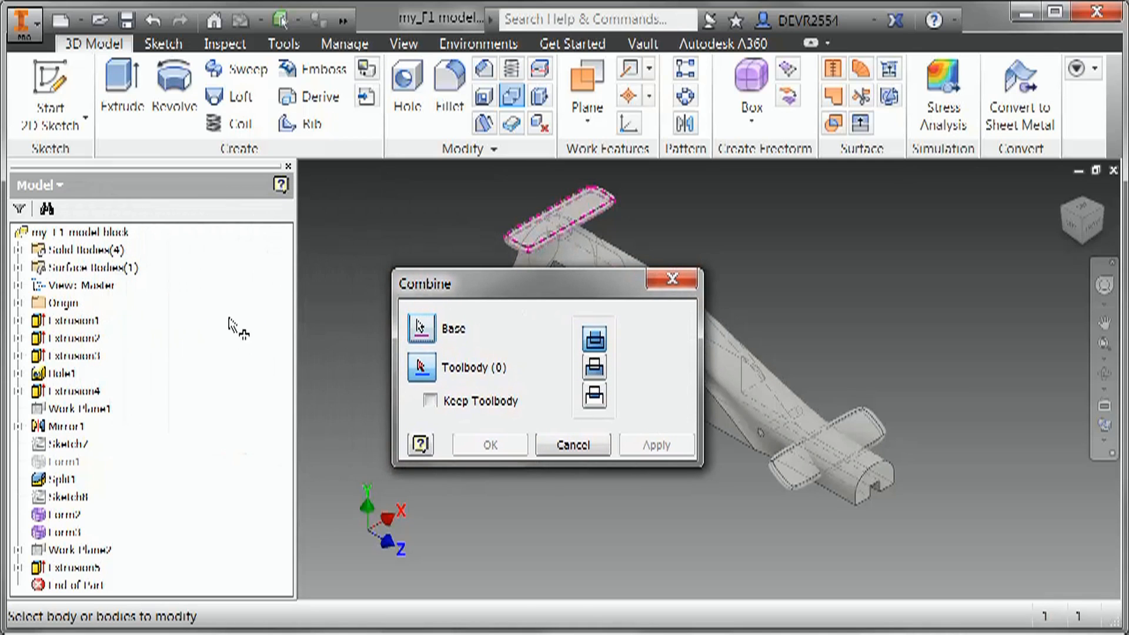
left_click(18, 249)
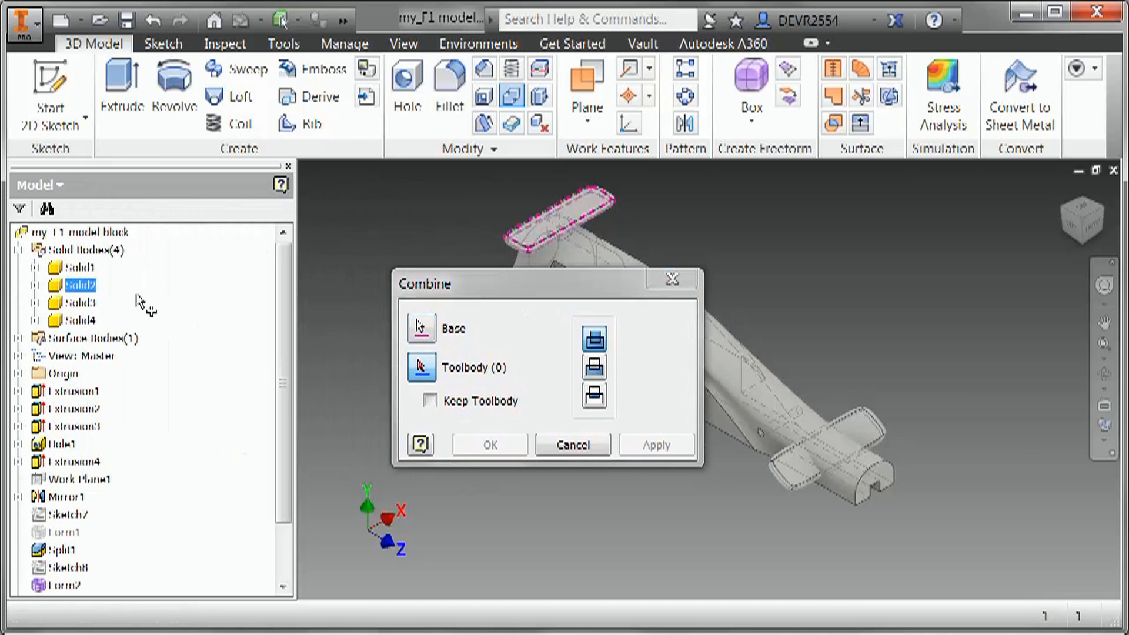
left_click_drag(495, 291, 495, 335)
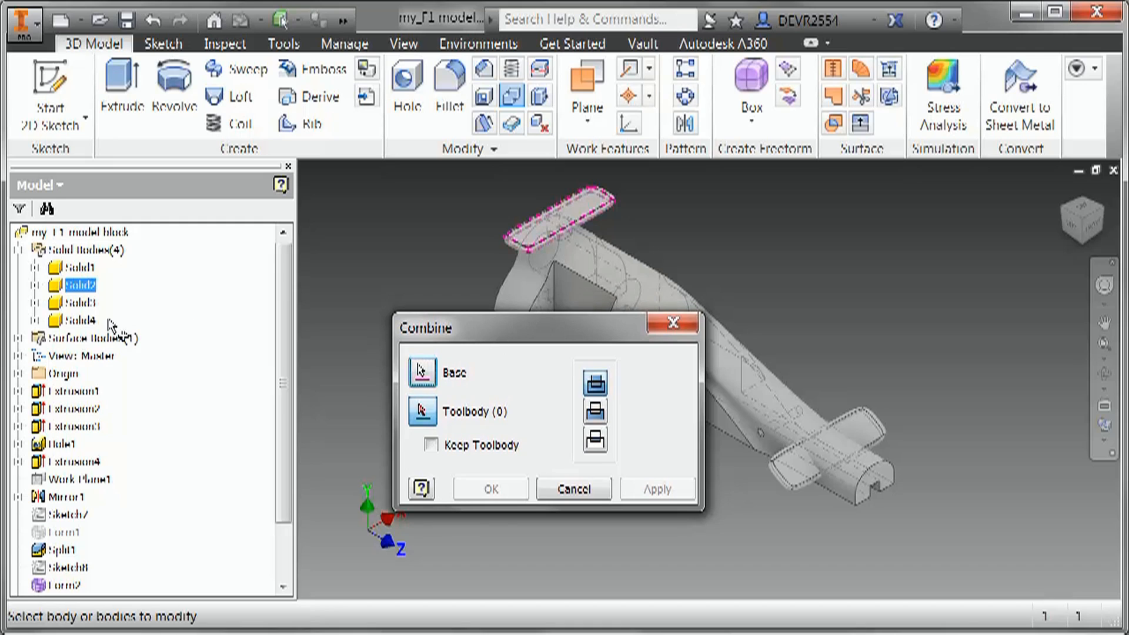
left_click(87, 322)
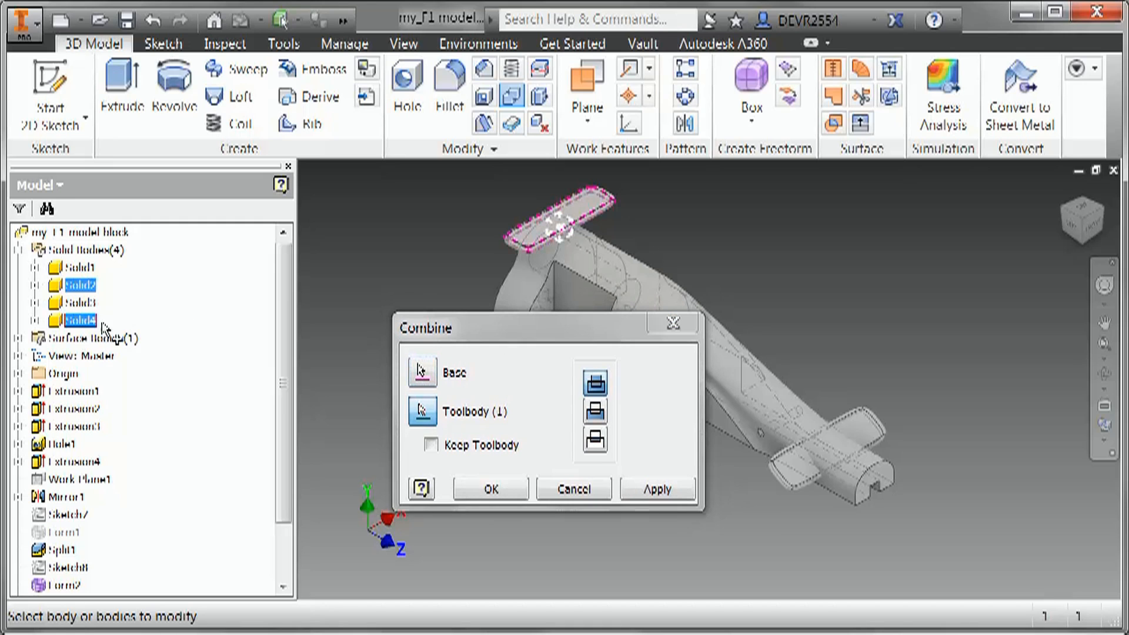
left_click(432, 445)
left_click(595, 412)
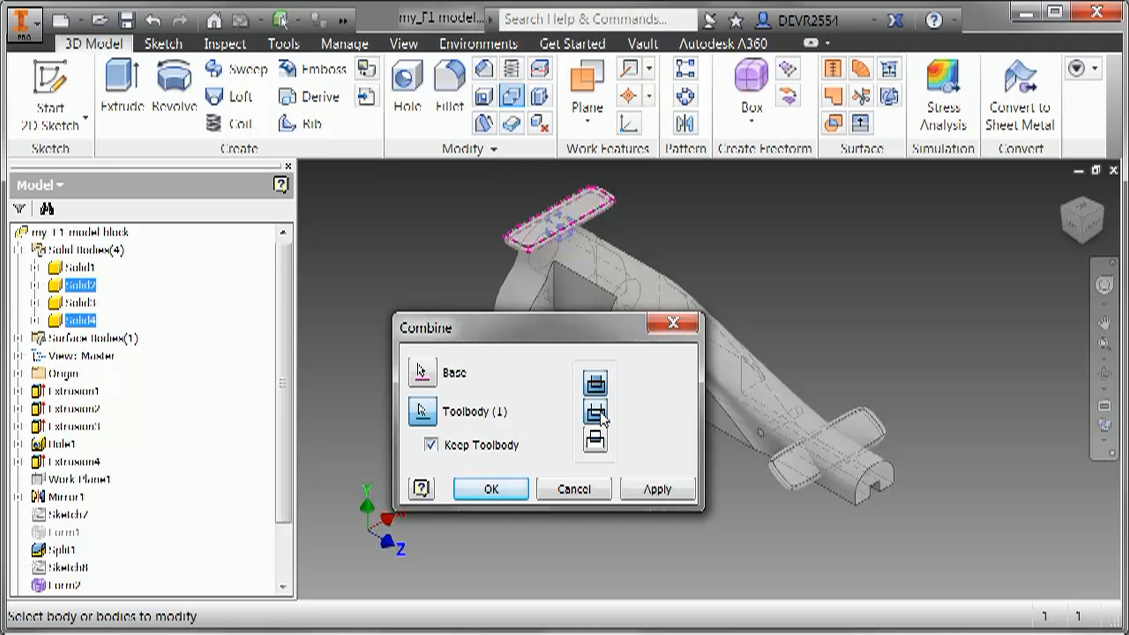
left_click(492, 489)
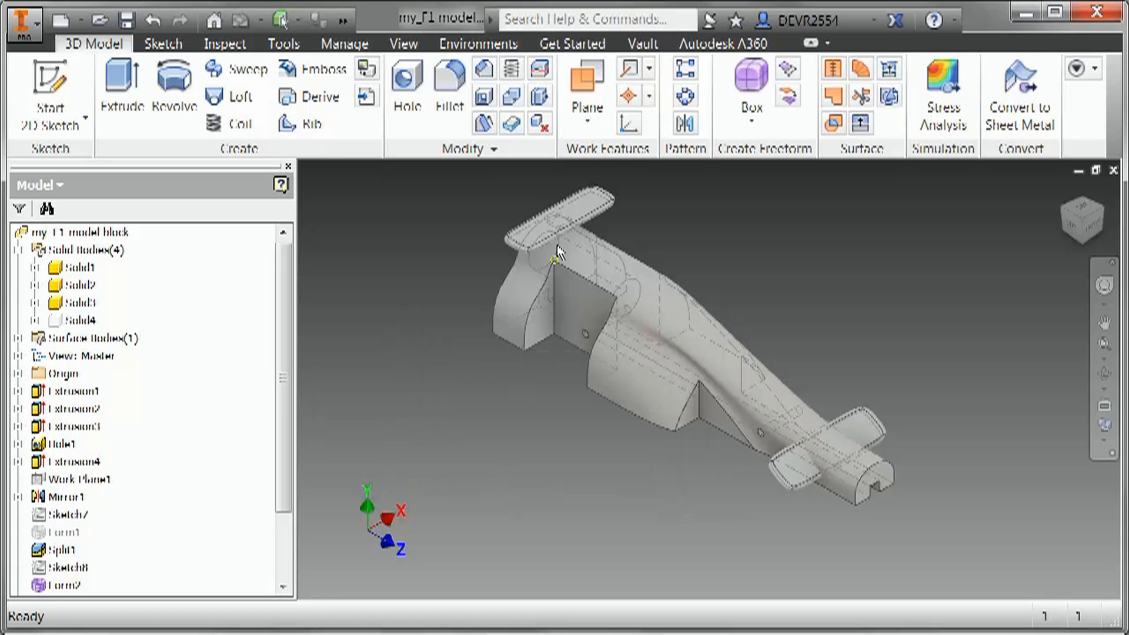
- Inspect the cut in the rear wing from below, and make the support block, Solid4, visible again
scroll(556, 244, "down", 5)
key("F4")
left_click_drag(606, 379, 621, 473)
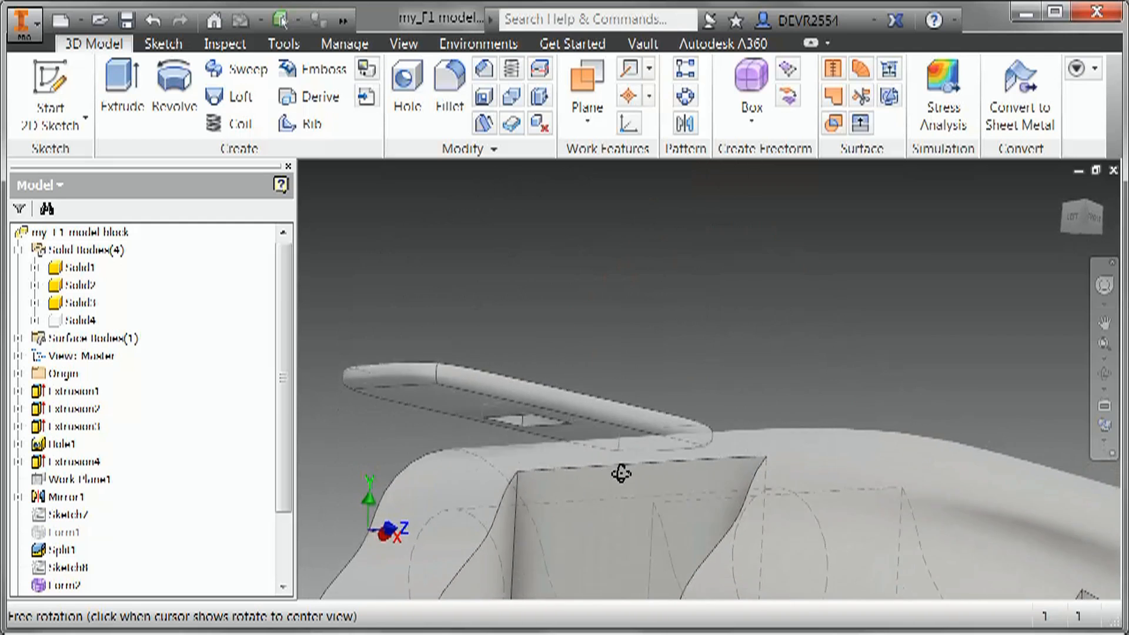
middle_click_drag(621, 474, 611, 505, "shift")
key("F6")
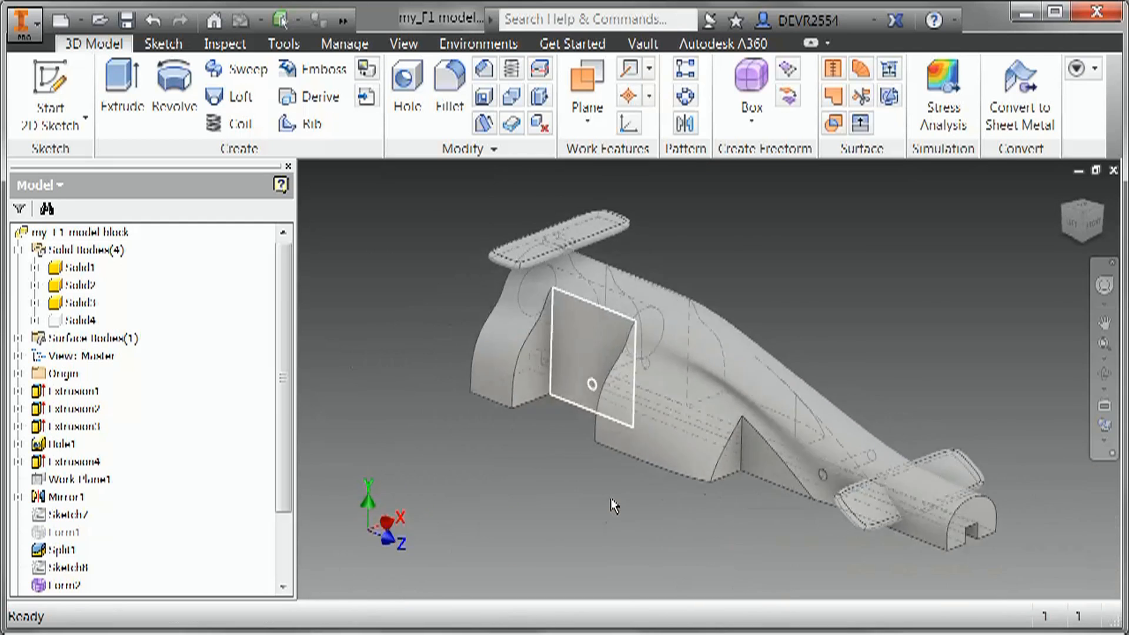
right_click(89, 320)
left_click(153, 391)
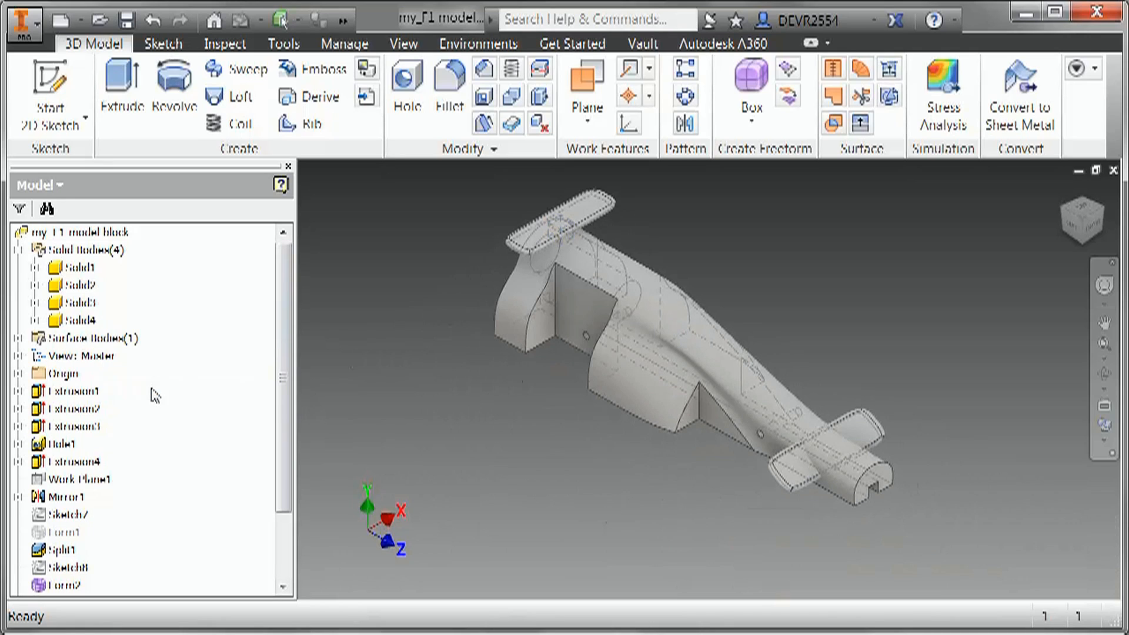
- Isolate the support block, Solid4, by hiding all other bodies, and frame it in the home view
key("F4")
left_click_drag(680, 327, 652, 334)
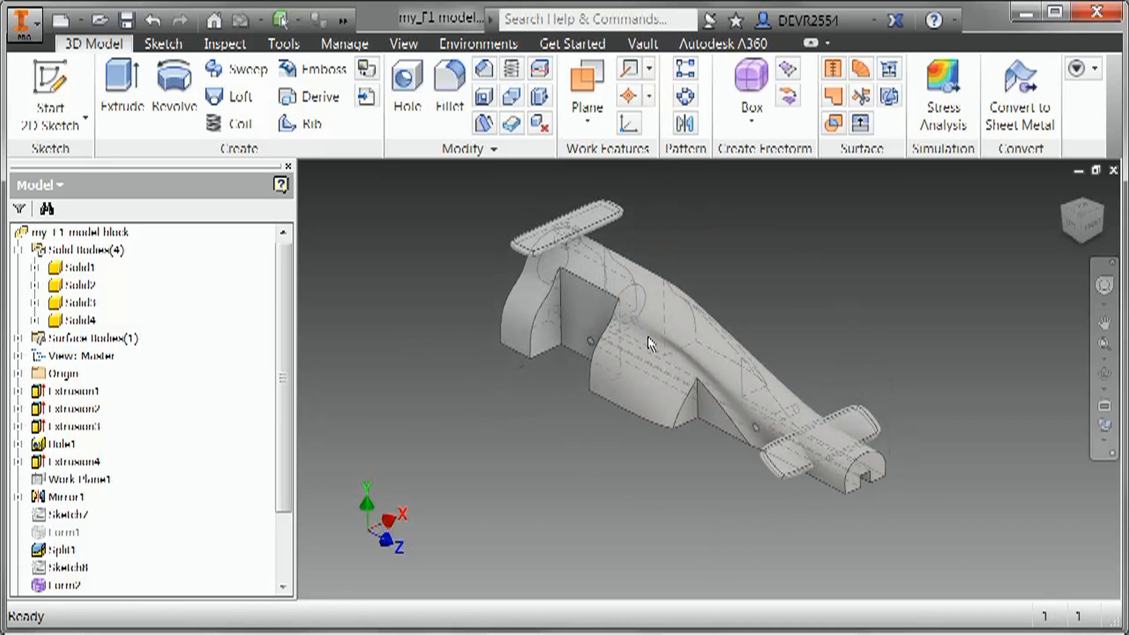
right_click(85, 323)
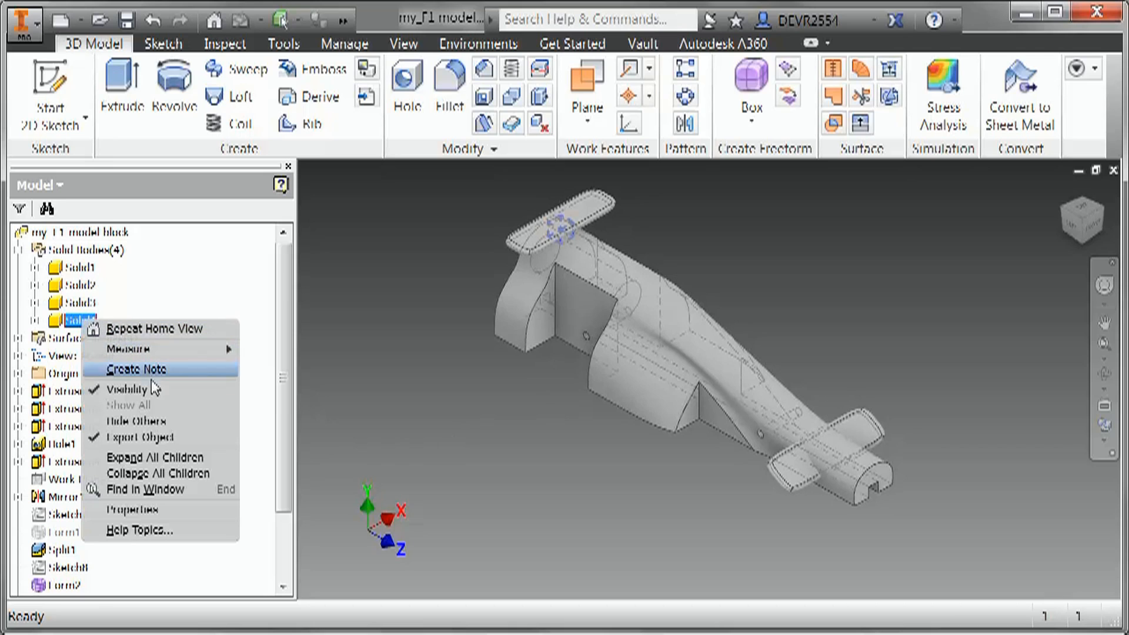
left_click(156, 422)
scroll(565, 238, "down", 5)
middle_click_drag(581, 261, 700, 420)
scroll(694, 383, "down", 3)
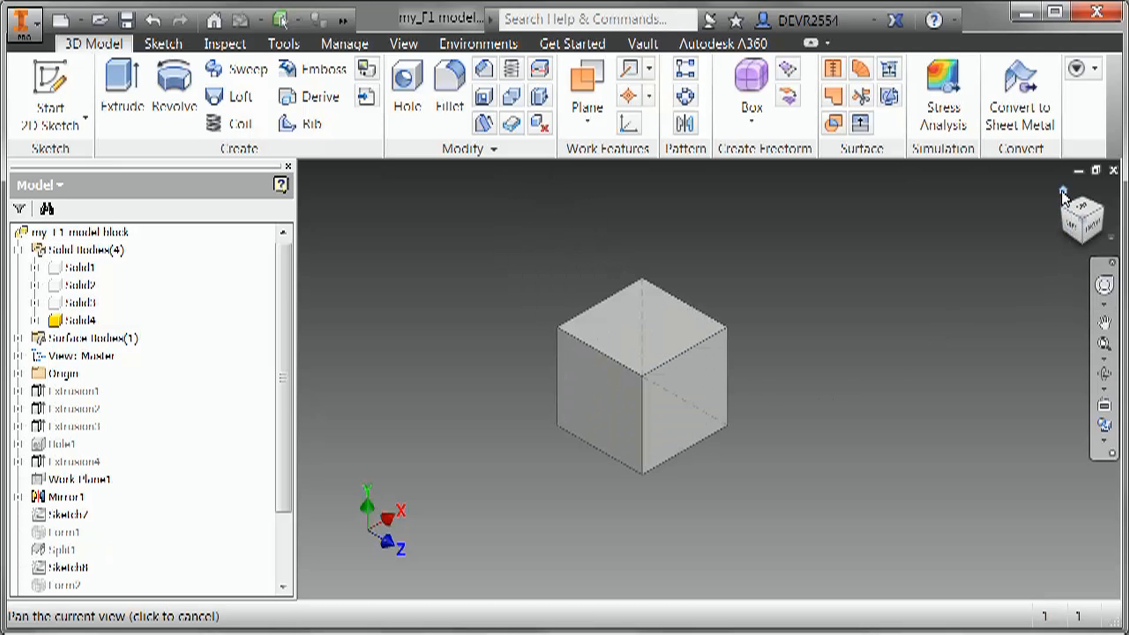
left_click(1063, 191)
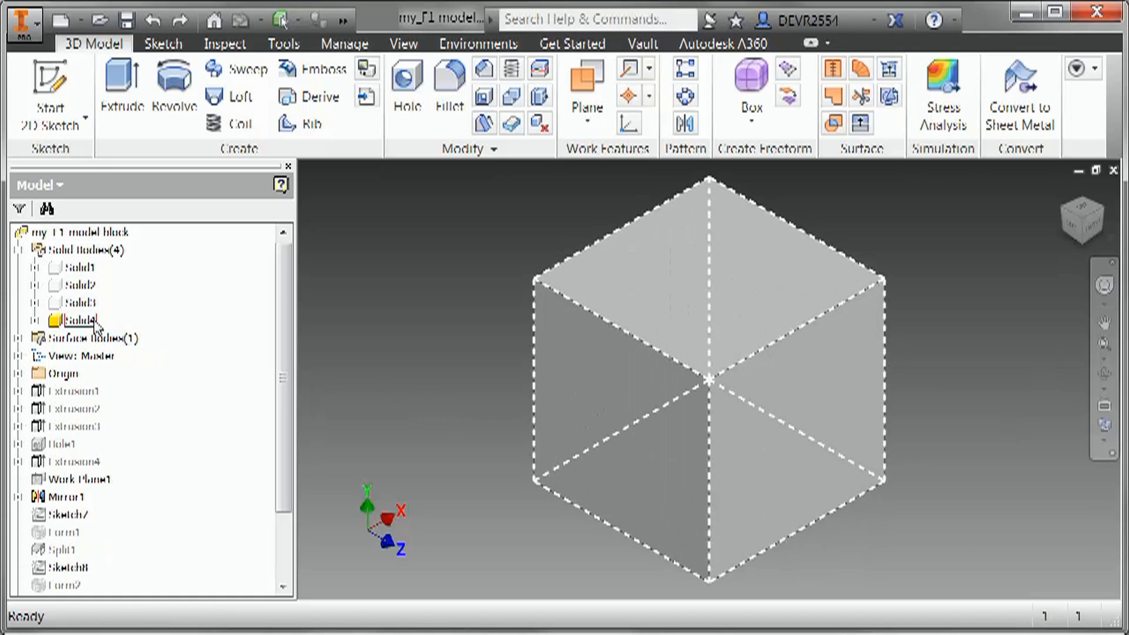
- Create a work plane offset downward from the support block's upper face
left_click(598, 88)
left_click(675, 257)
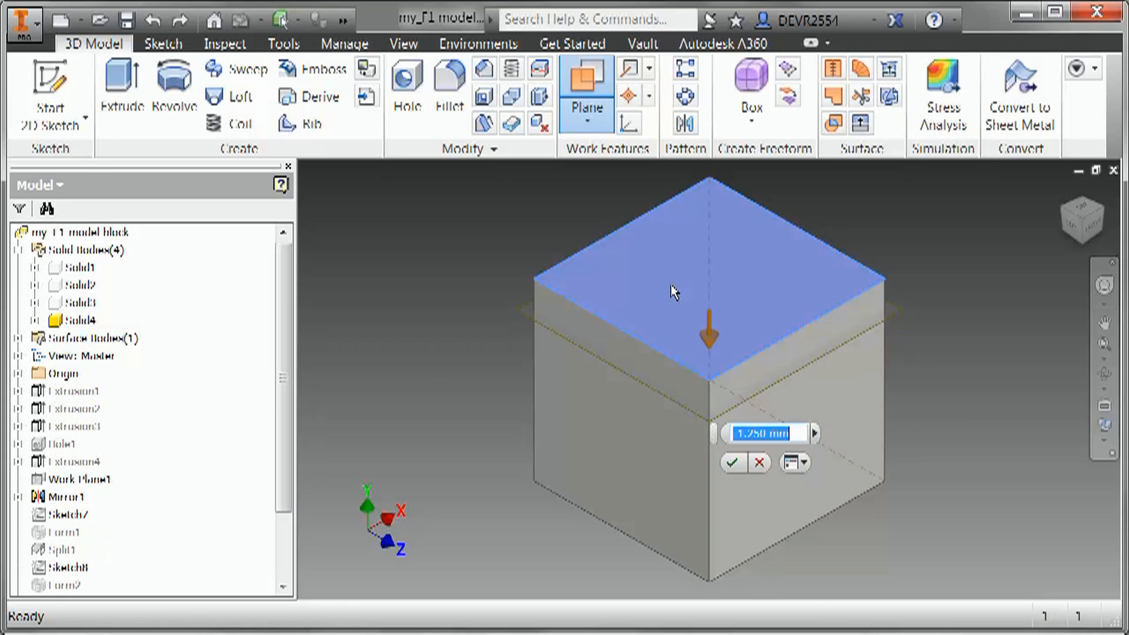
key("BackSpace")
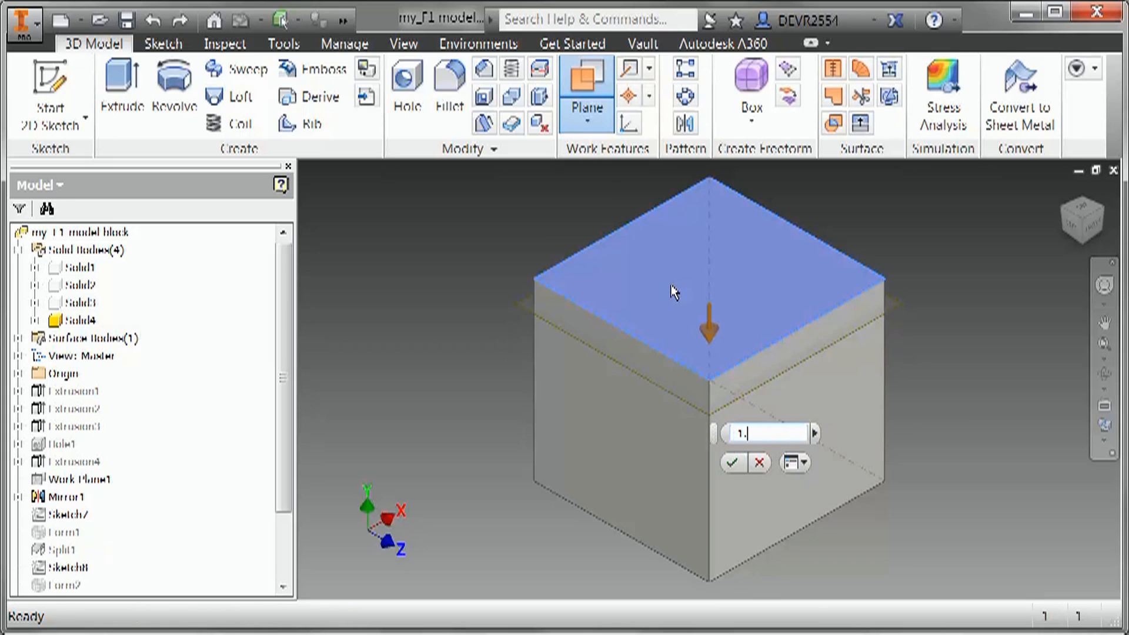
key("Return")
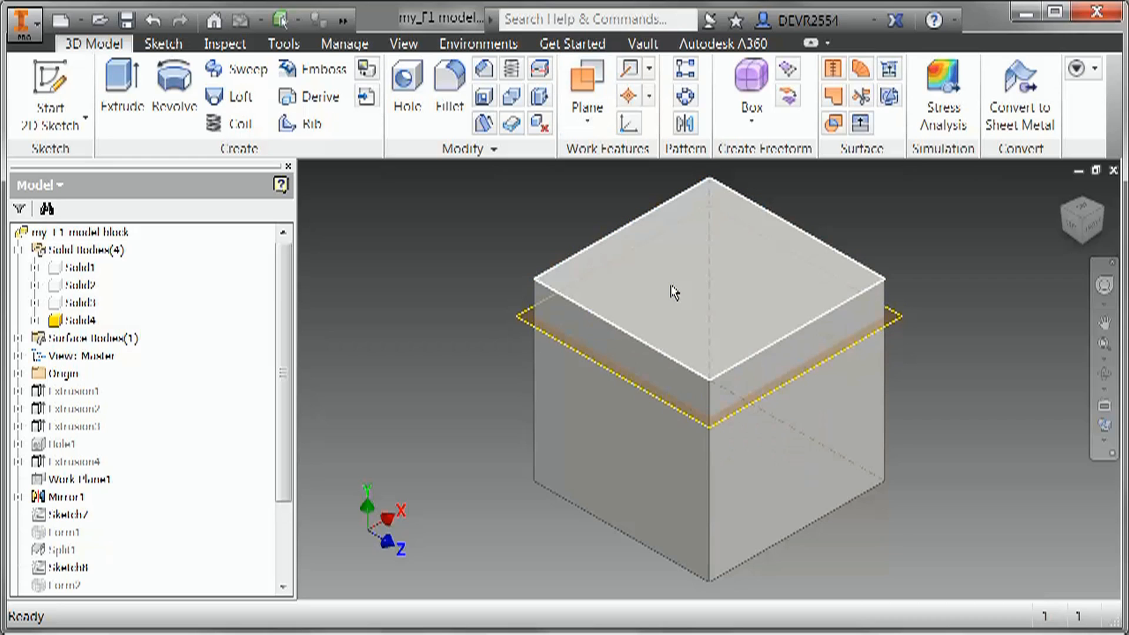
- Start a sketch on the new offset work plane and project the outline of the block's upper face onto it
left_click(49, 94)
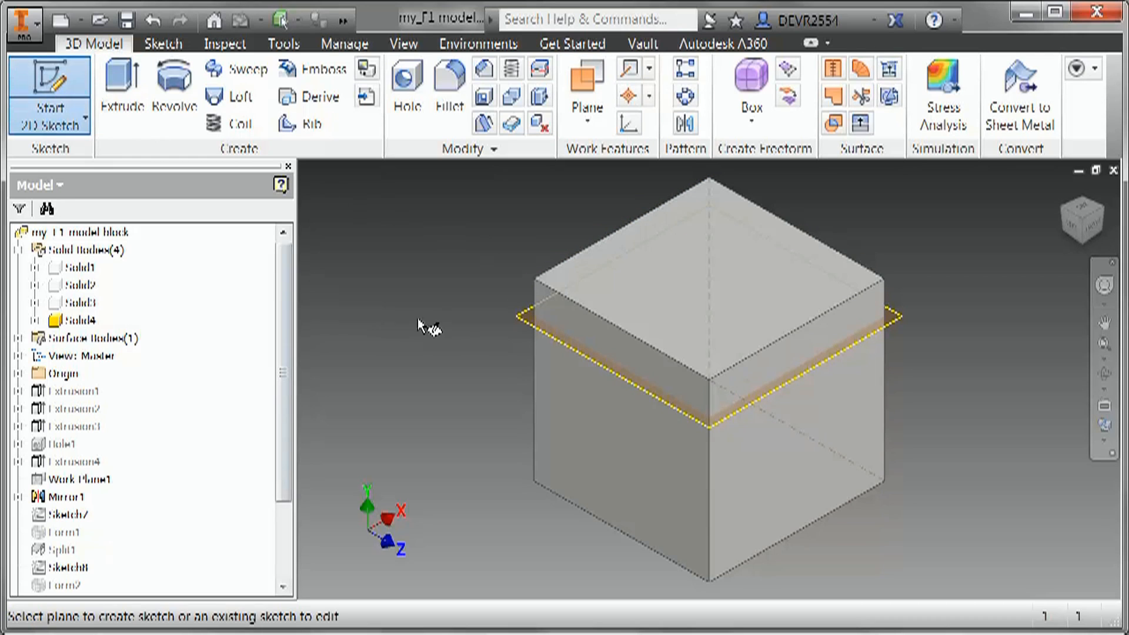
left_click(524, 325)
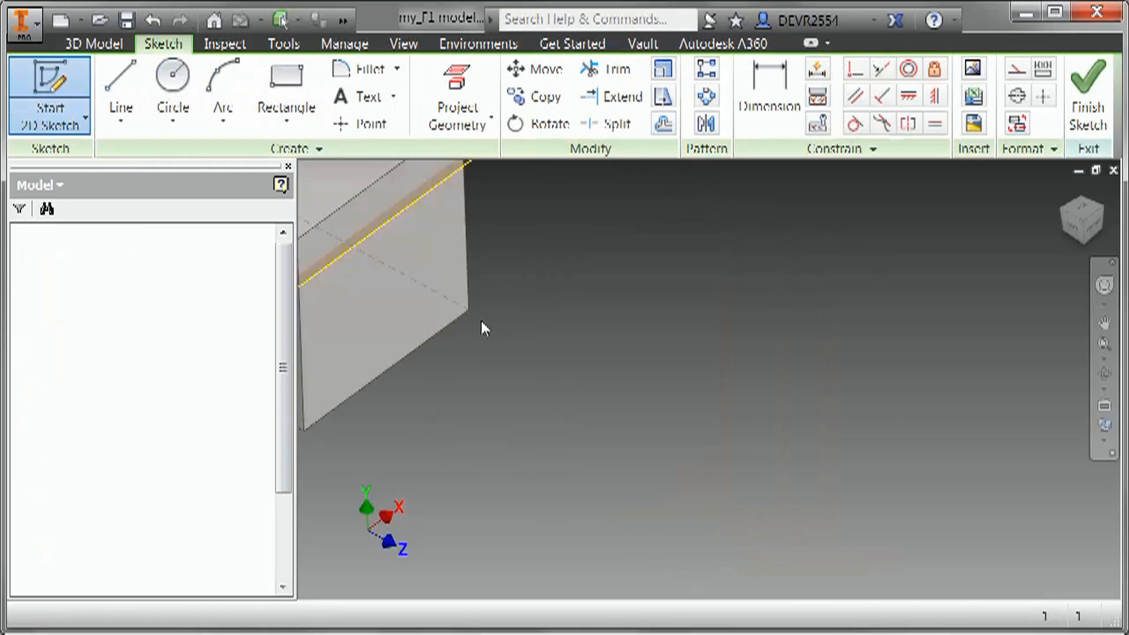
key("F6")
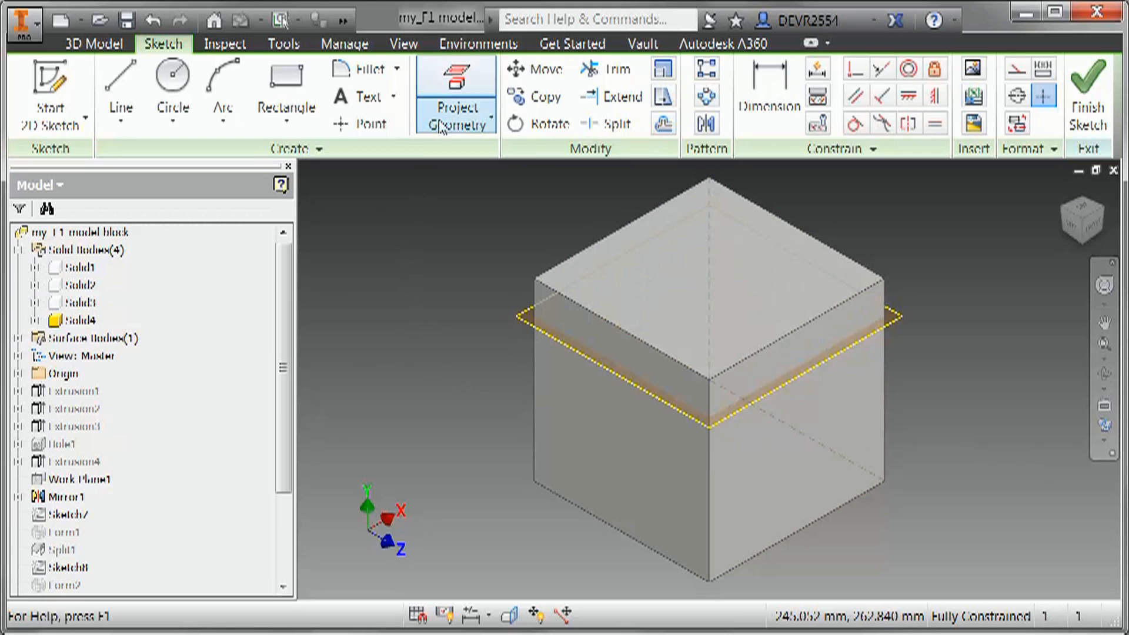
left_click(453, 94)
left_click(680, 286)
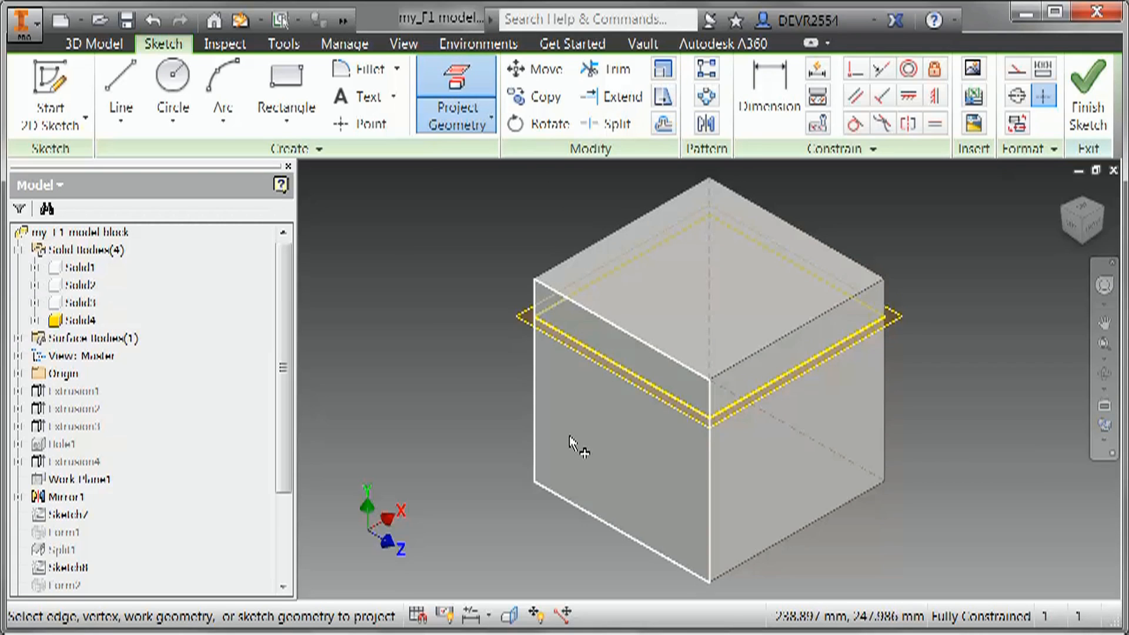
- Offset the projected square outline 1 mm outward around the block
left_click(661, 125)
left_click(589, 352)
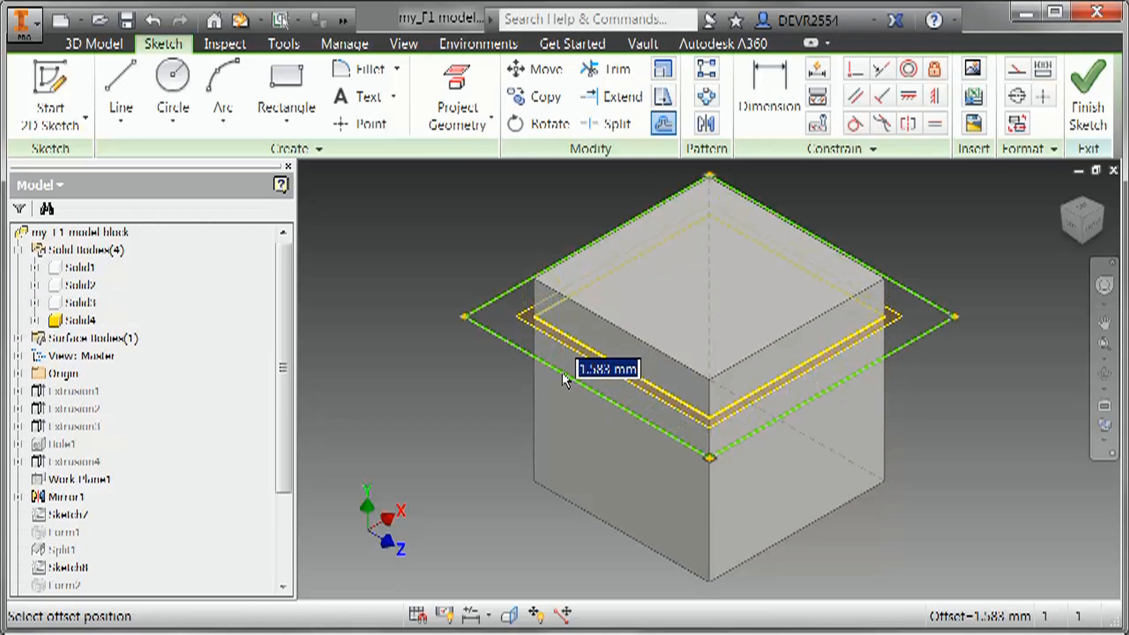
type("1")
key("Return")
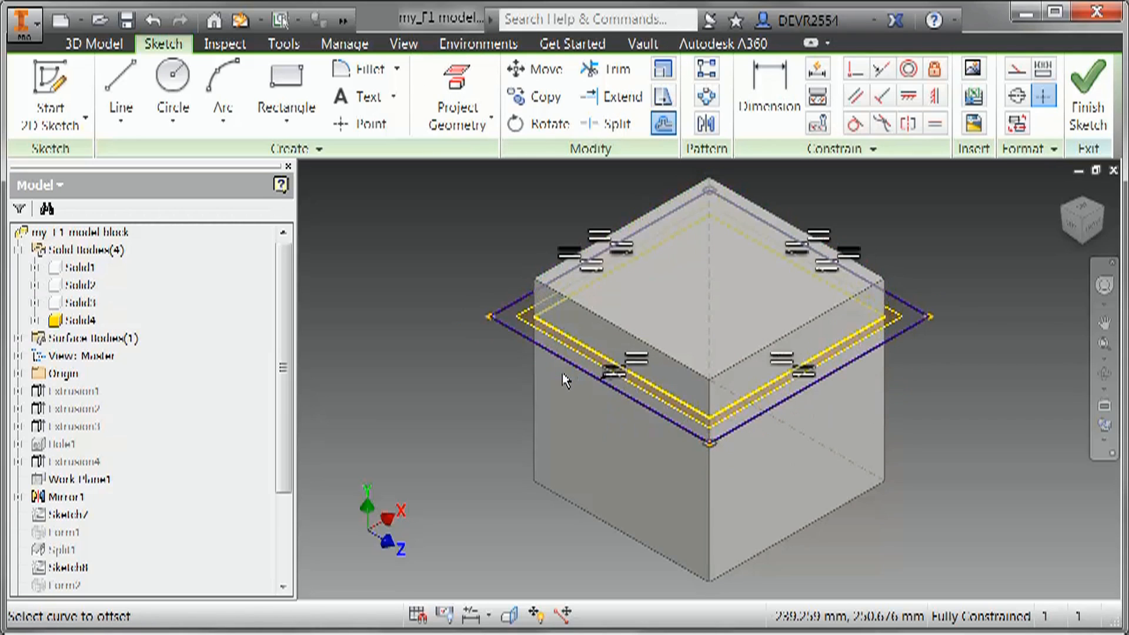
key("Escape")
- Extrude the ring between the two square outlines 1.5 mm downward as a new solid
key("e")
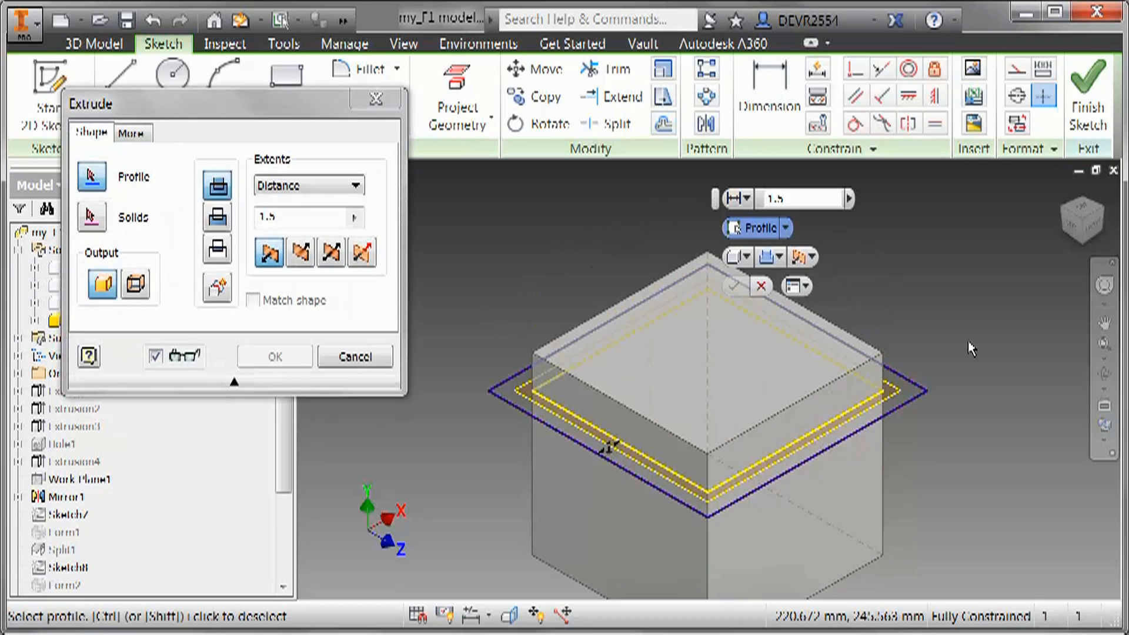
left_click(599, 447)
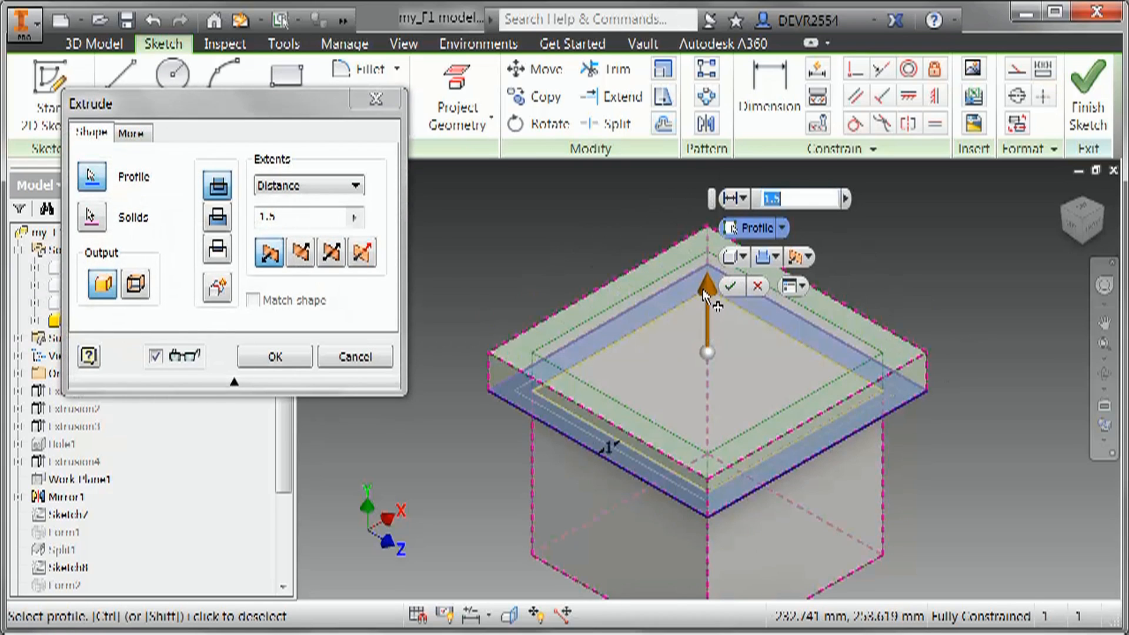
left_click_drag(706, 291, 705, 358)
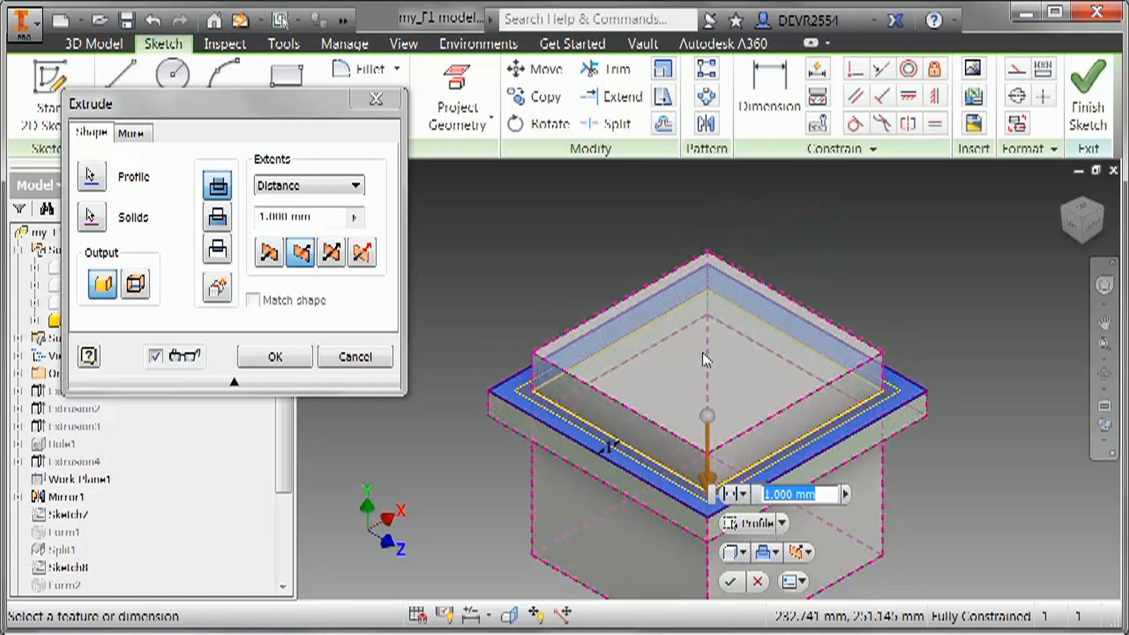
type("1.5")
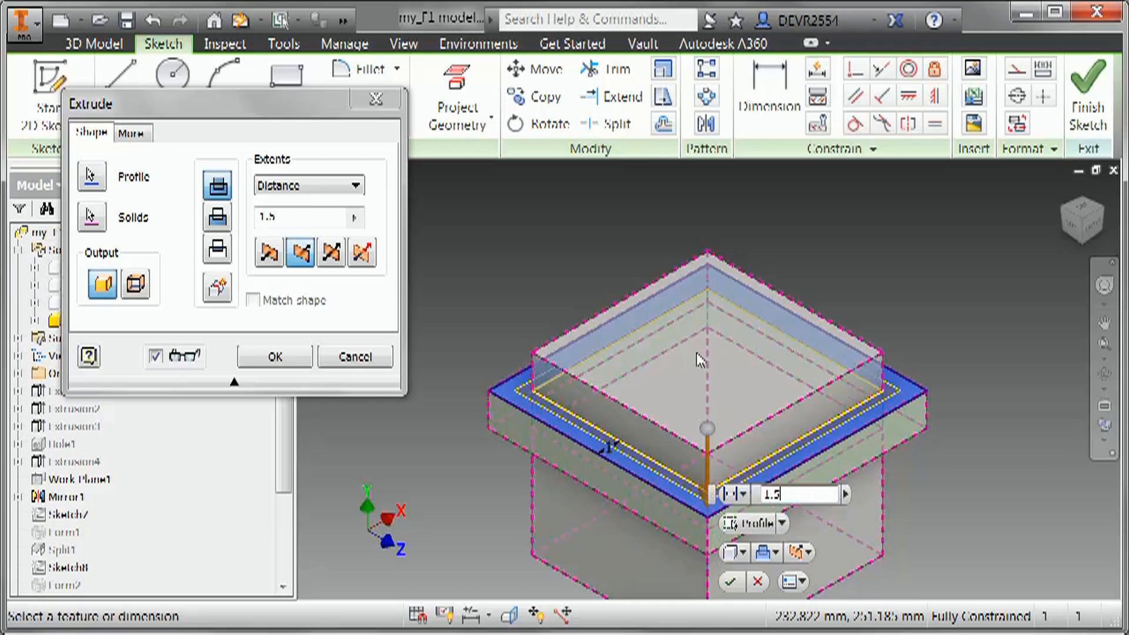
left_click(212, 291)
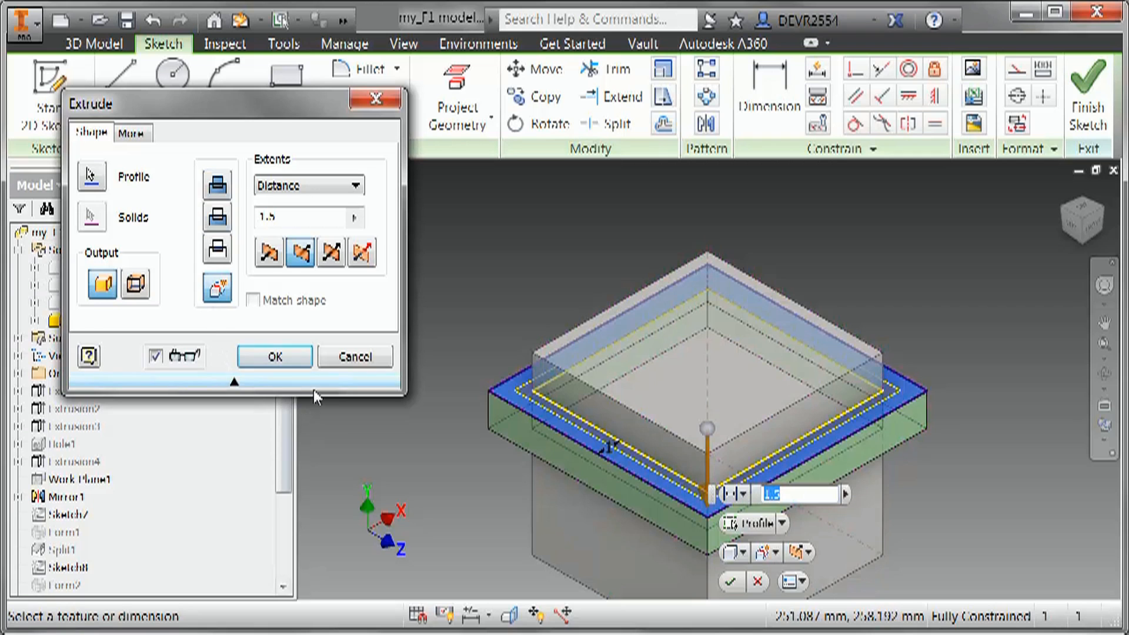
left_click(294, 360)
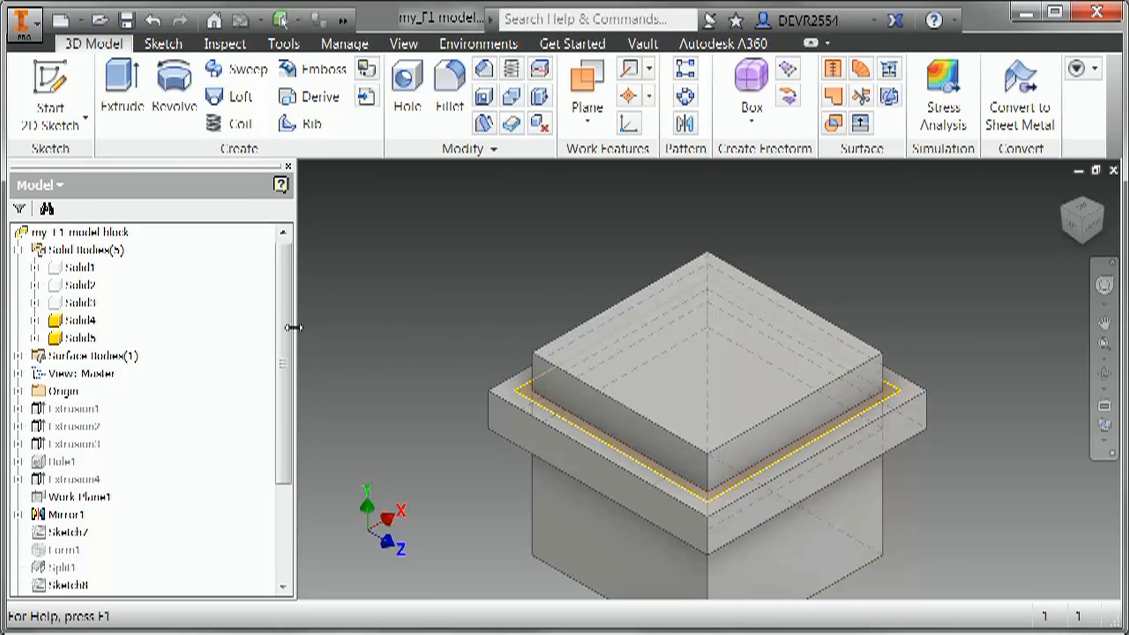
- Hide the offset work plane, Work Plane3
left_click_drag(291, 337, 290, 418)
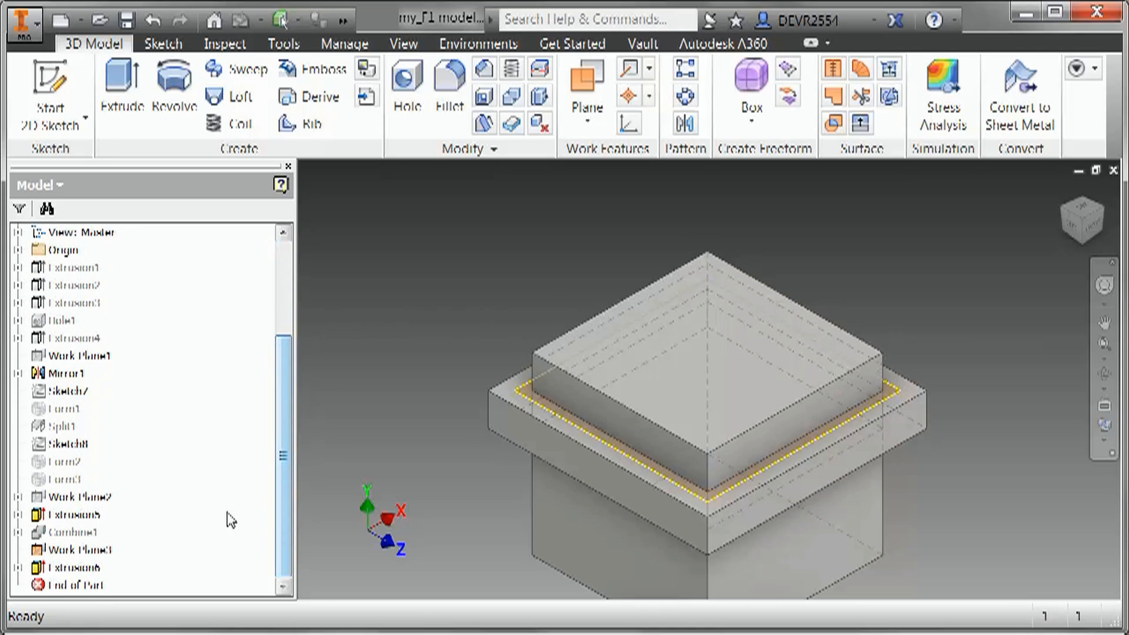
right_click(100, 549)
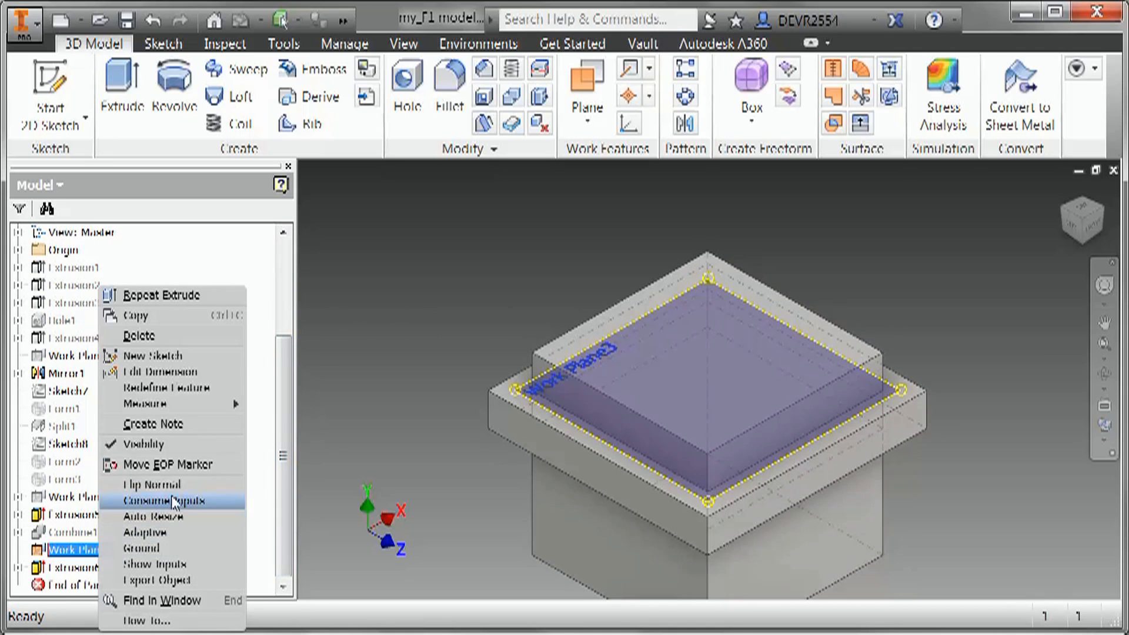
left_click(143, 444)
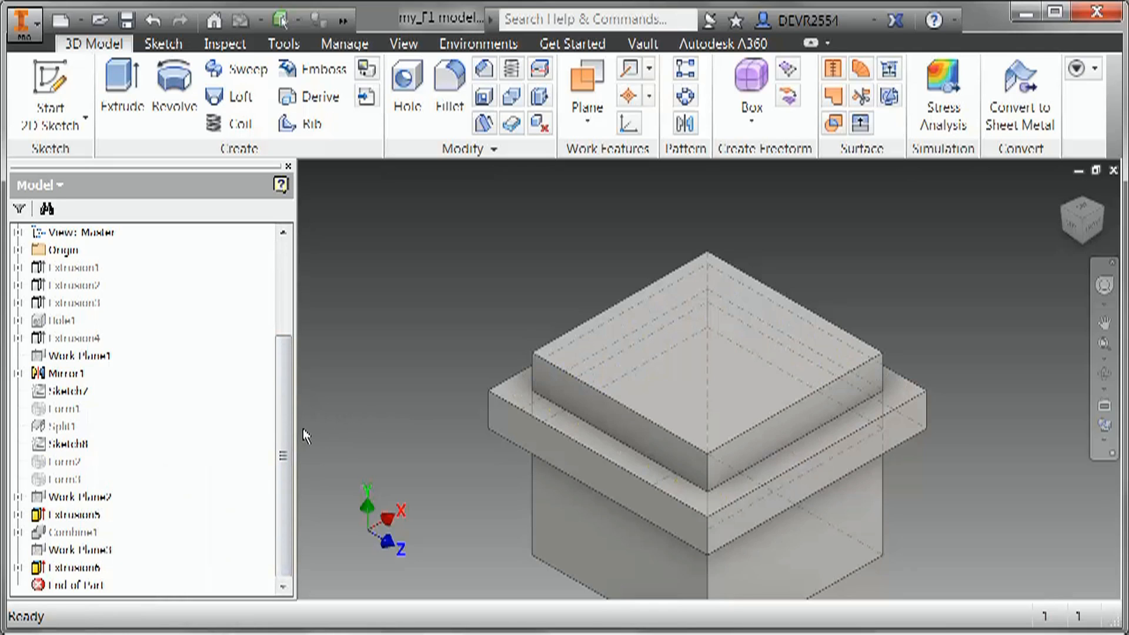
- Make the rear wing body, Solid2, visible again above the flanged support block
left_click_drag(282, 455, 291, 318)
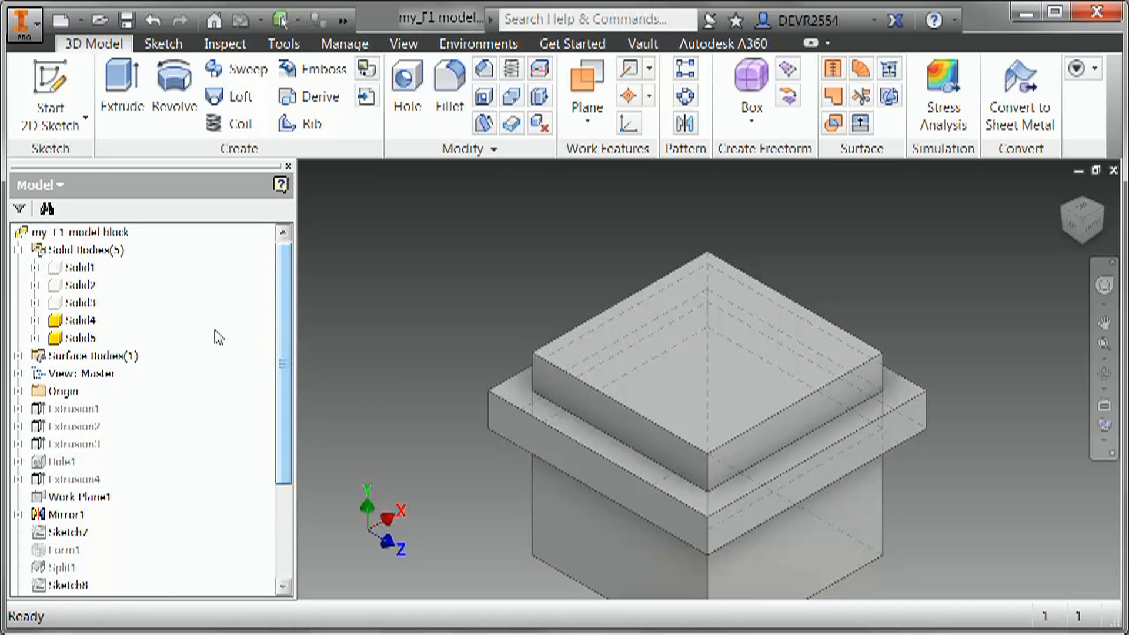
left_click(83, 286)
right_click(87, 288)
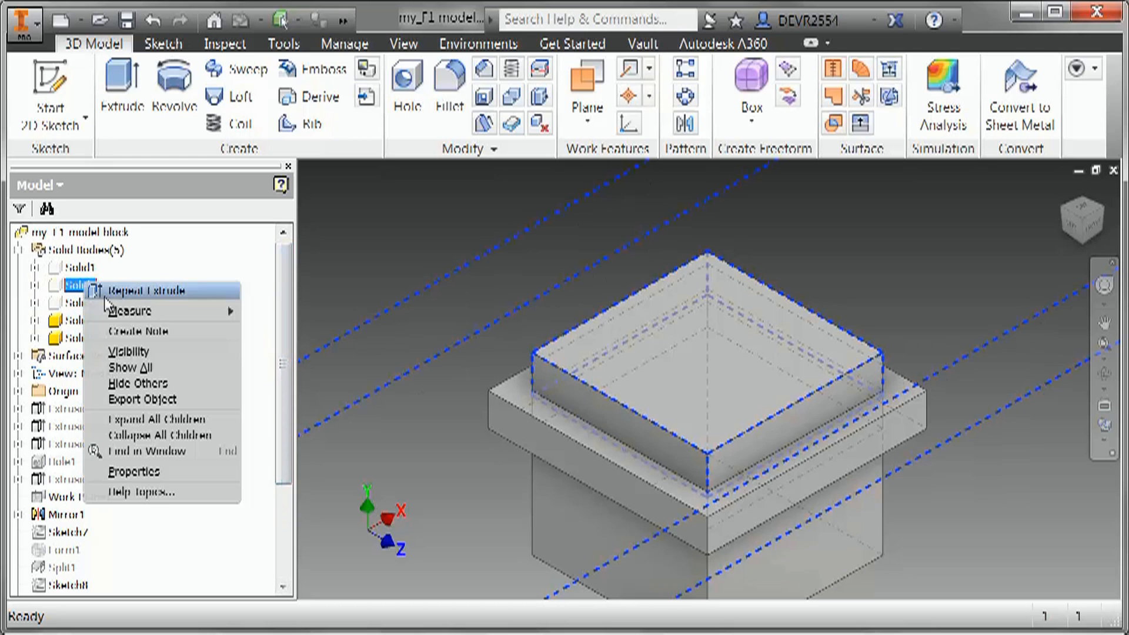
left_click(131, 354)
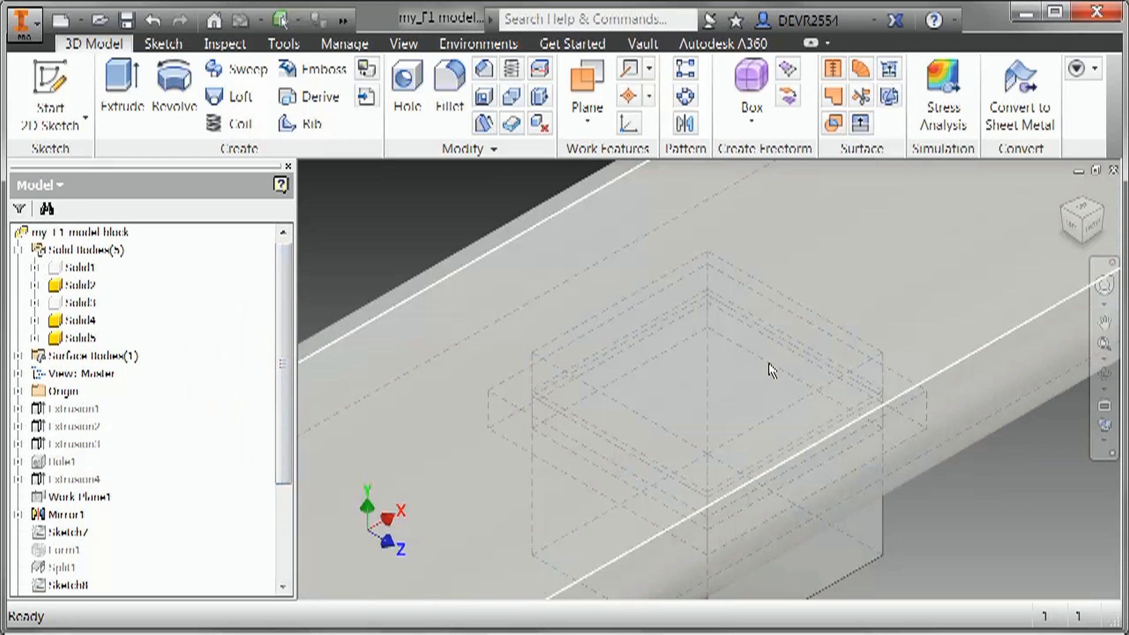
scroll(768, 362, "down", 5)
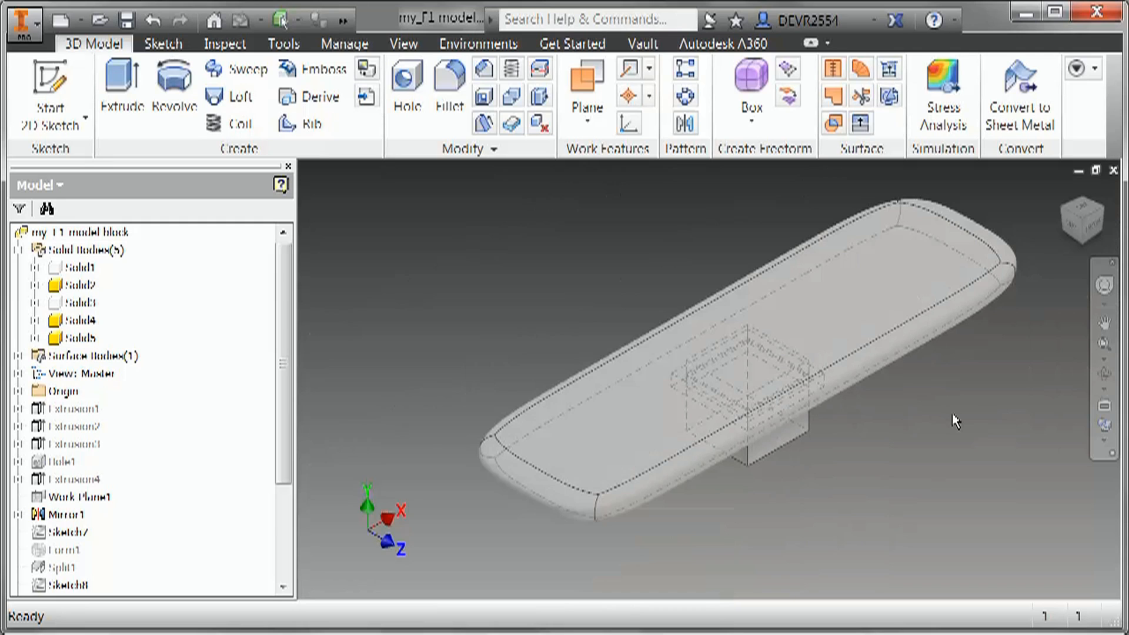
- Join the flange ring Solid5 to the rear wing Solid2 with Combine, without keeping the toolbody
left_click(515, 104)
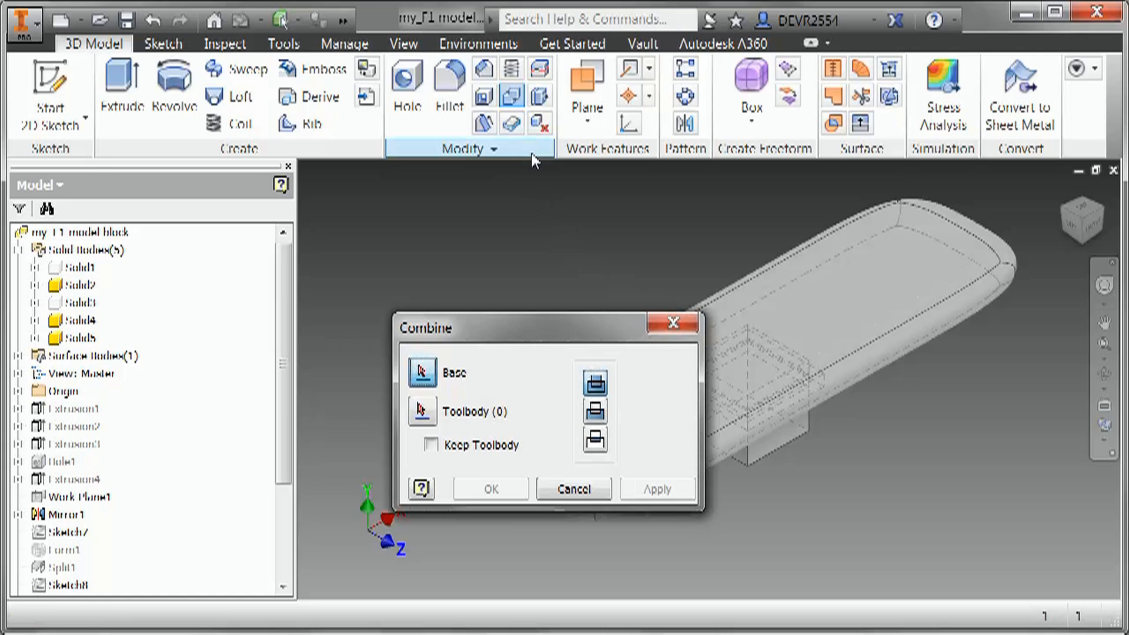
left_click_drag(585, 331, 505, 190)
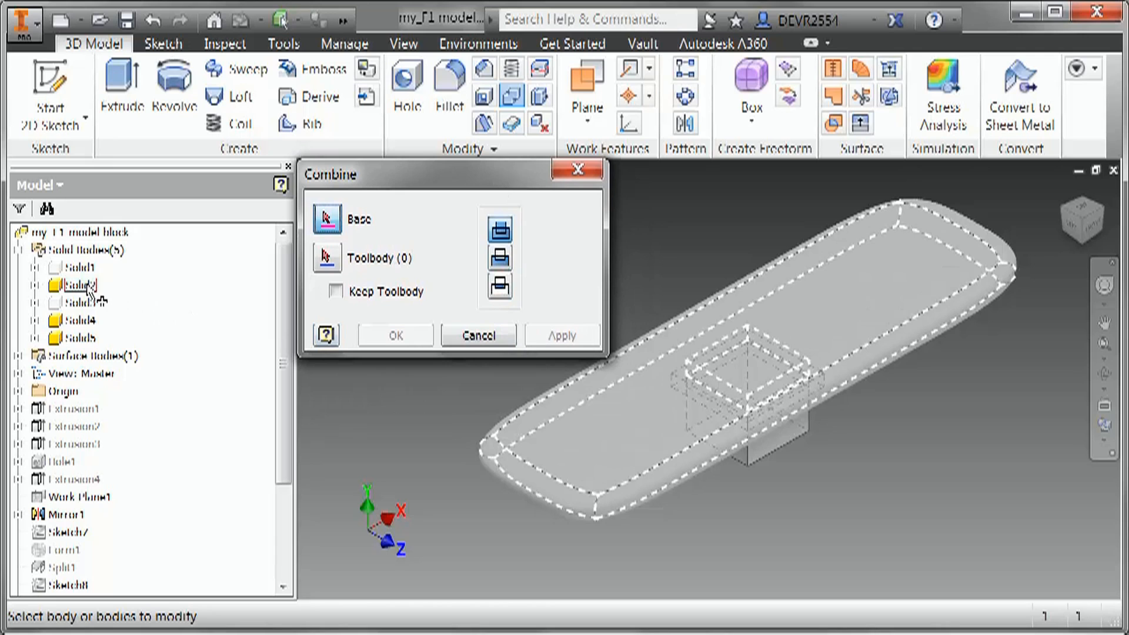
left_click(588, 440)
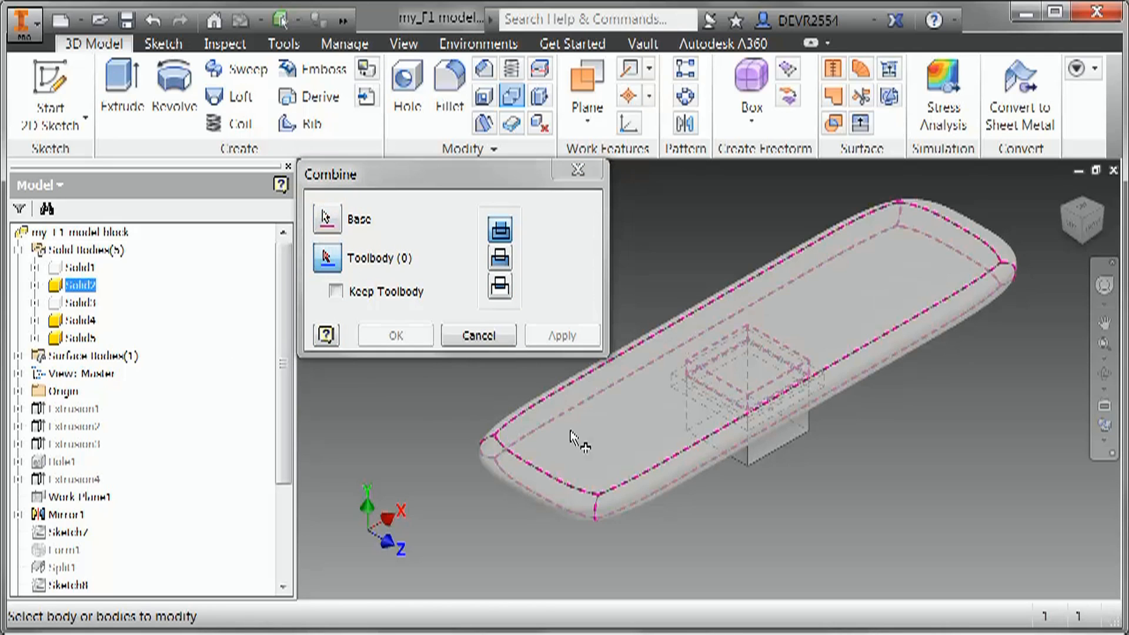
left_click(82, 338)
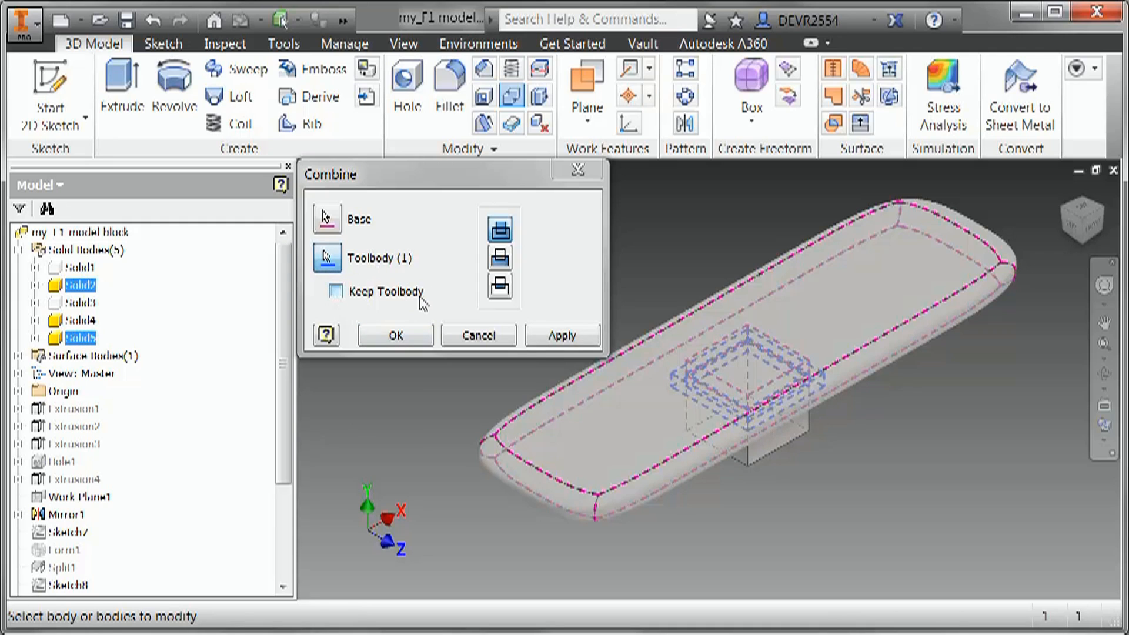
left_click(403, 340)
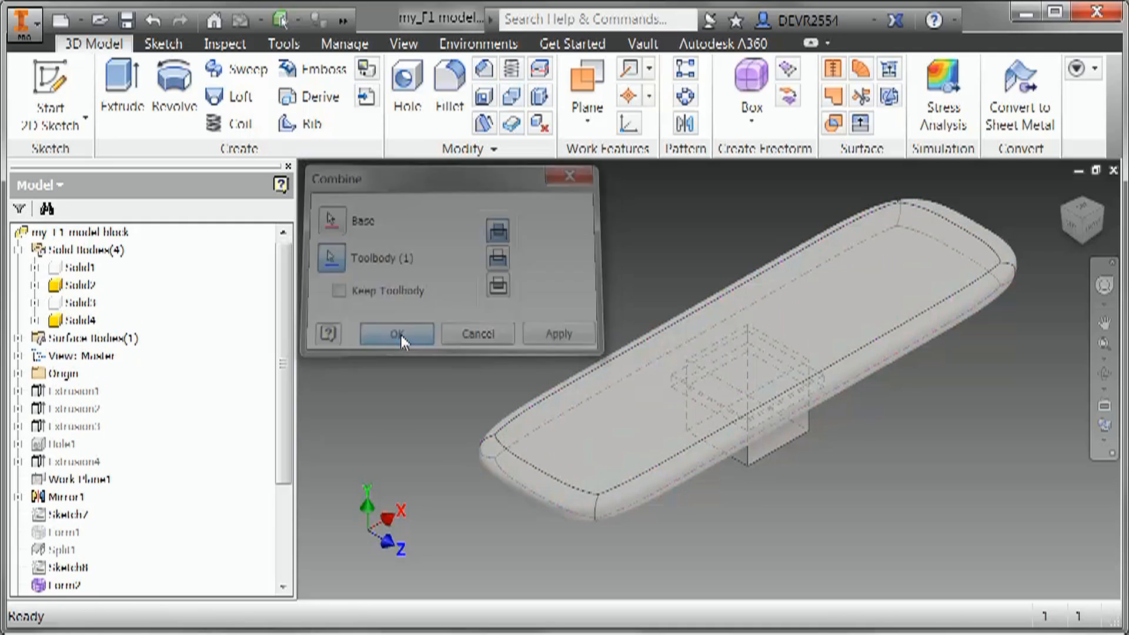
- Hide the support block Solid4 to isolate the wing with its flange, and show all solid bodies again
right_click(84, 321)
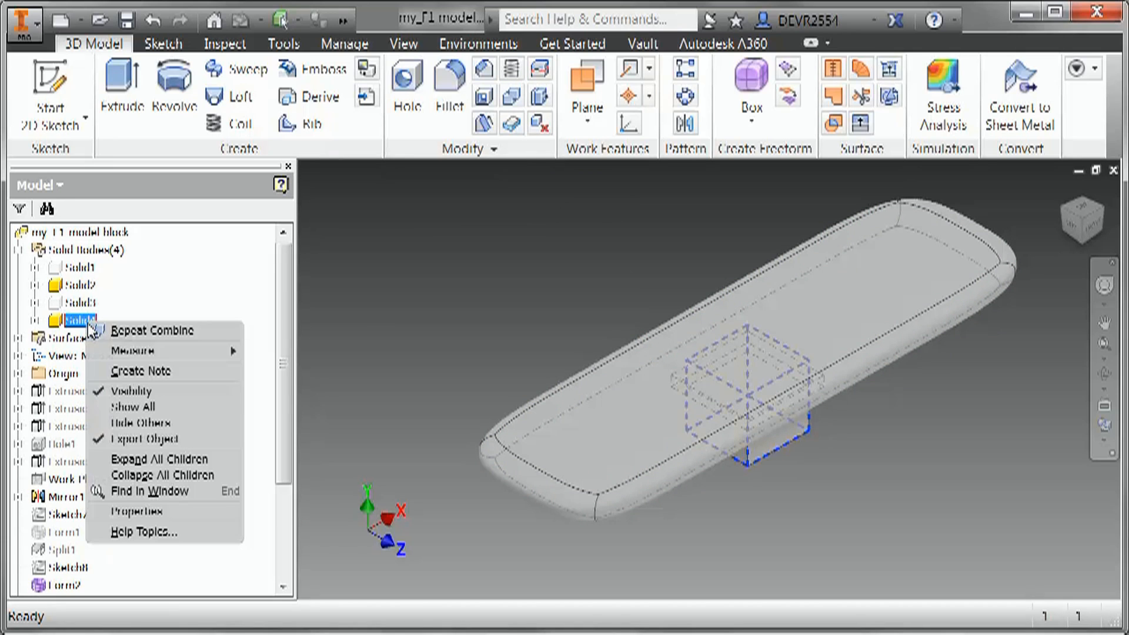
left_click(149, 391)
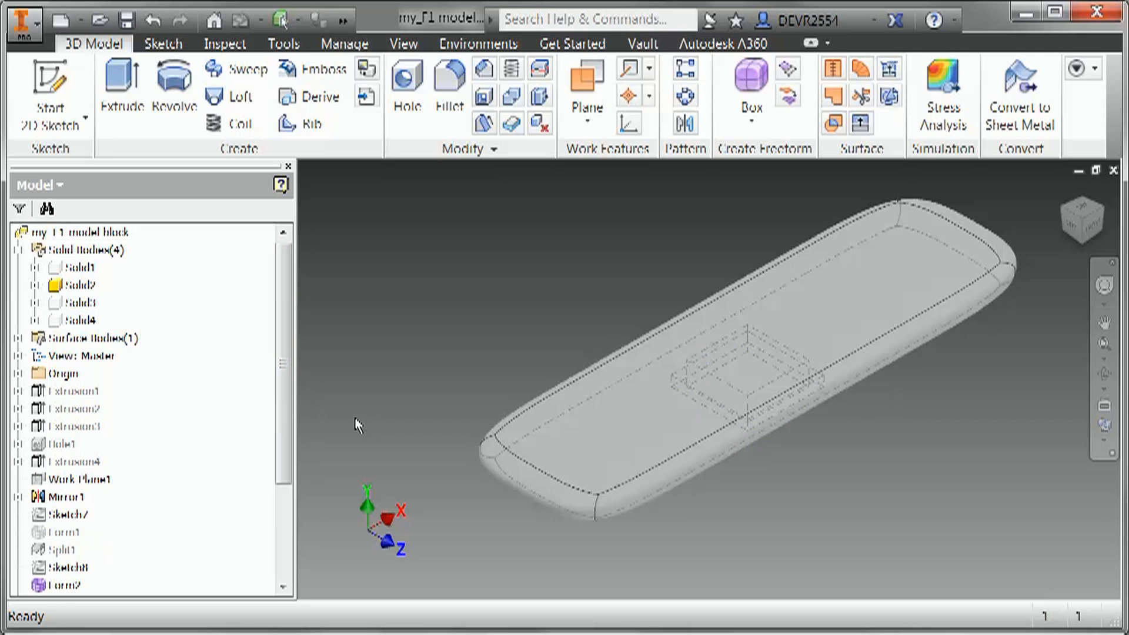
right_click(89, 281)
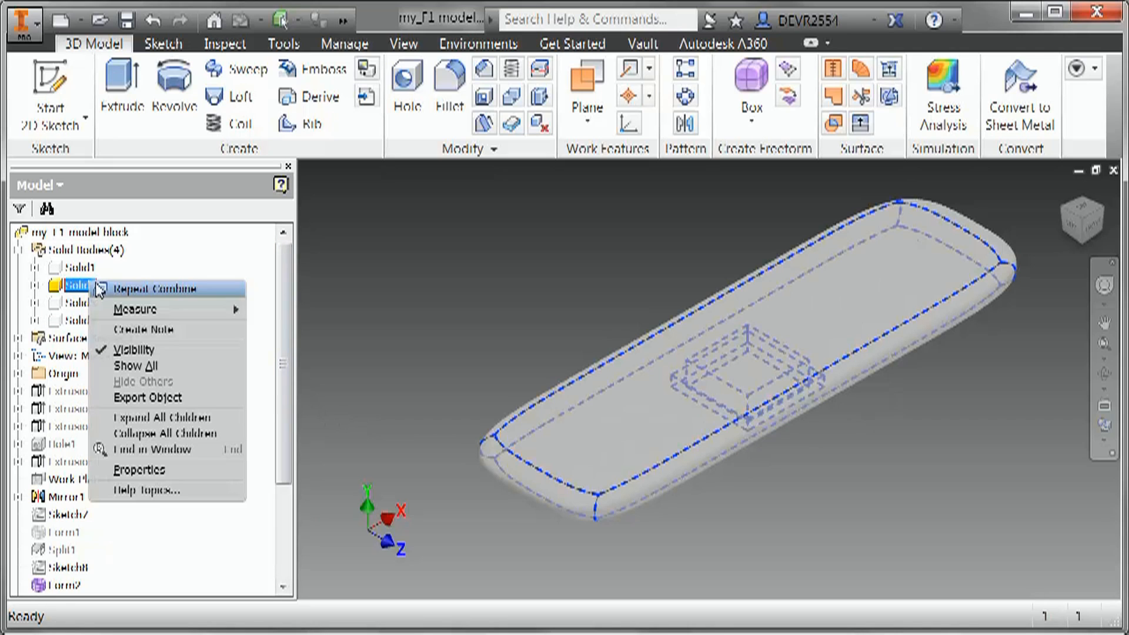
left_click(152, 366)
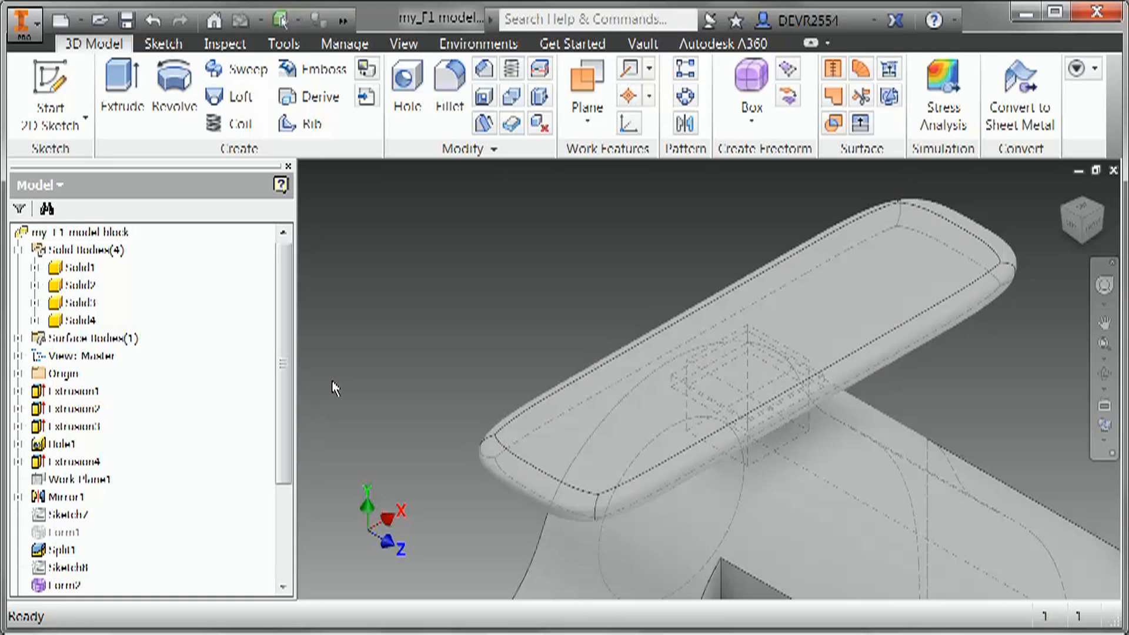
- Examine the junction between rear wing, support block and car body from the side, and check which block edges Fillet can pick
key("F6")
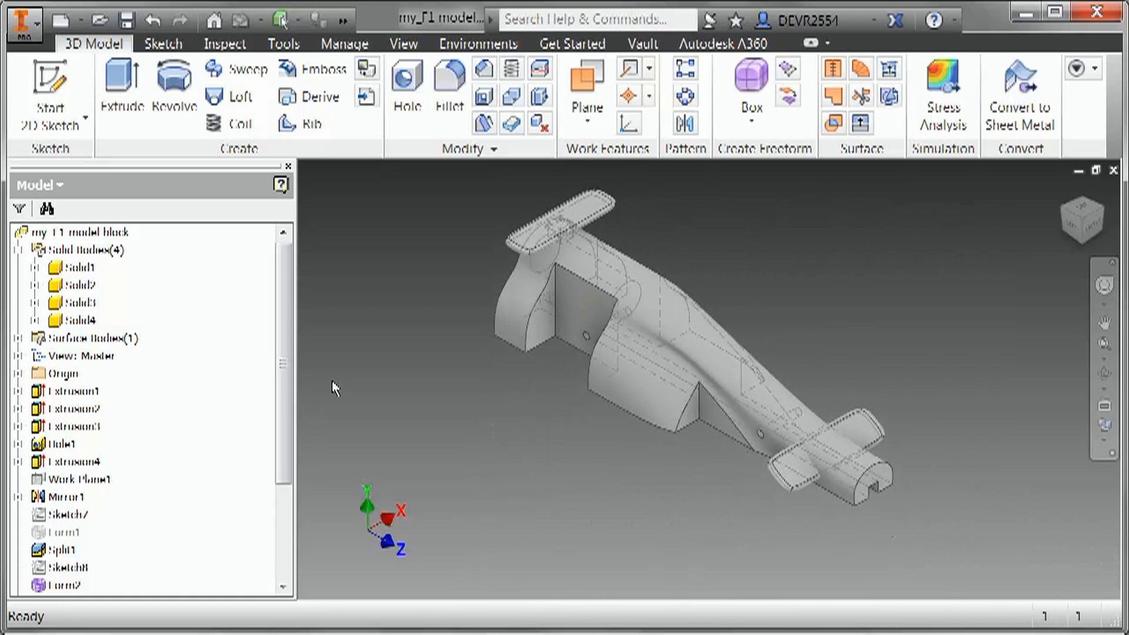
scroll(564, 291, "down", 5)
middle_click_drag(569, 292, 627, 576)
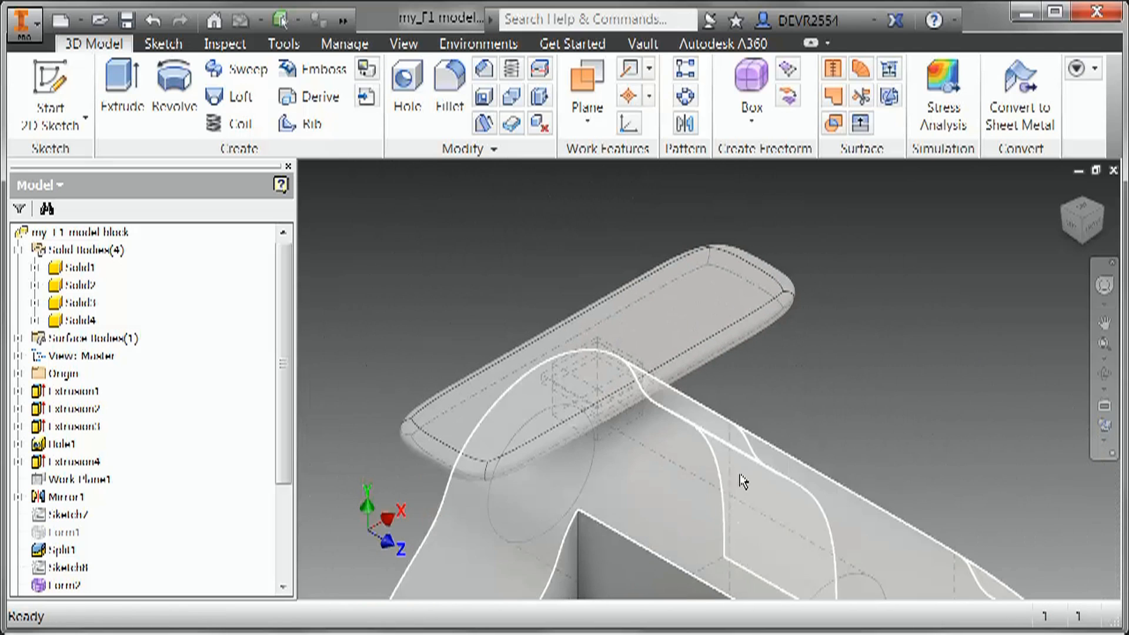
middle_click_drag(657, 466, 672, 343, "shift")
middle_click_drag(678, 494, 726, 299)
middle_click_drag(691, 391, 835, 339, "shift")
scroll(714, 332, "up", 3)
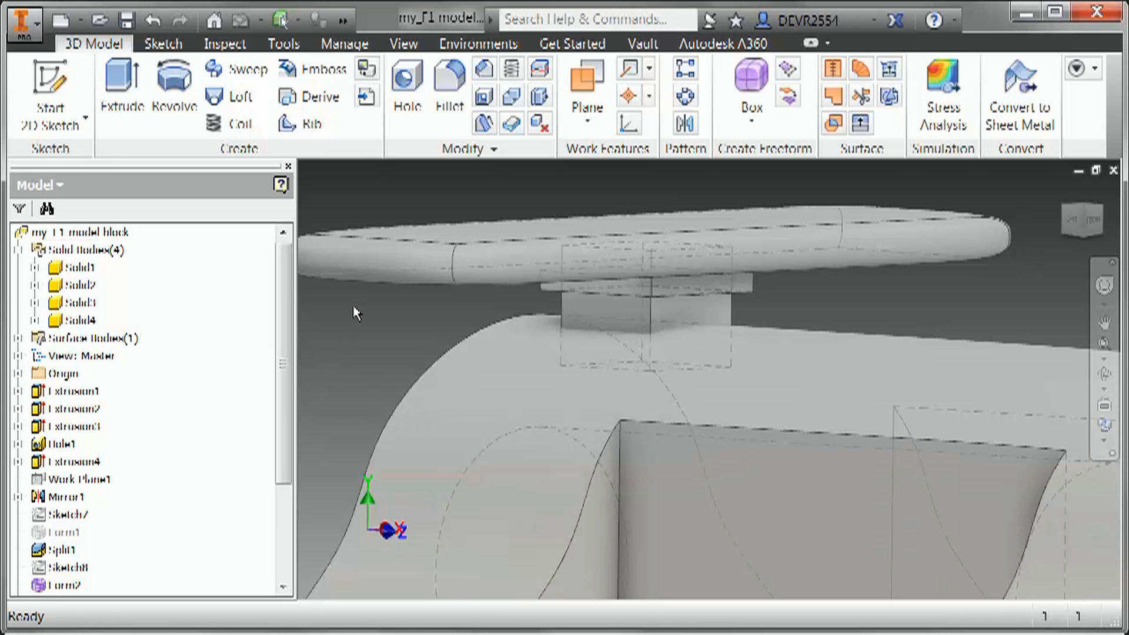
left_click(448, 101)
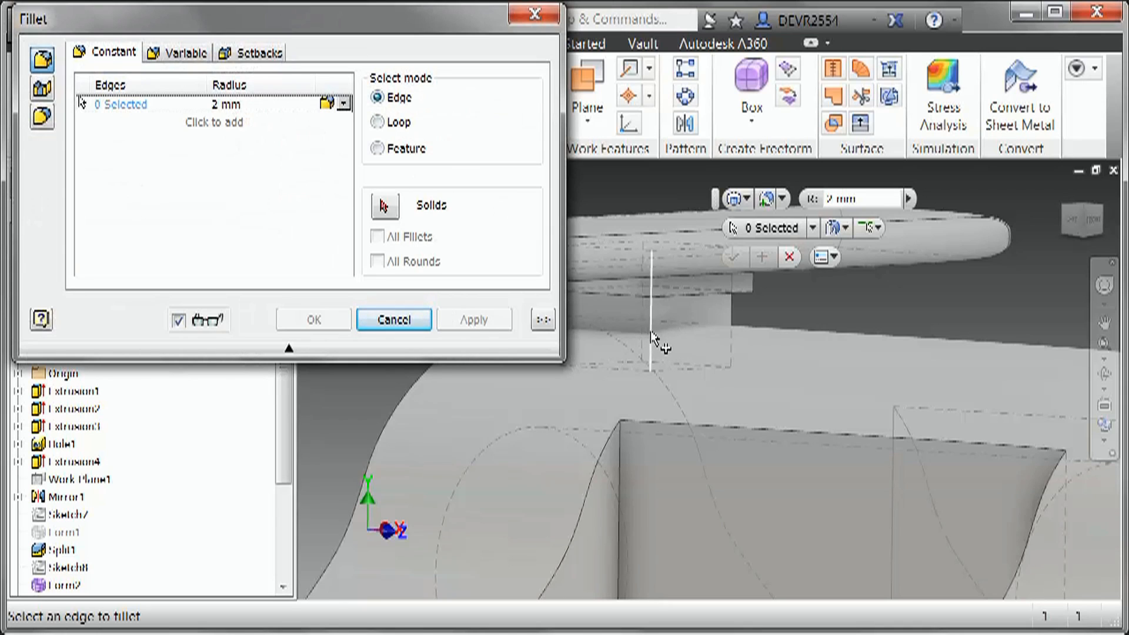
left_click(409, 321)
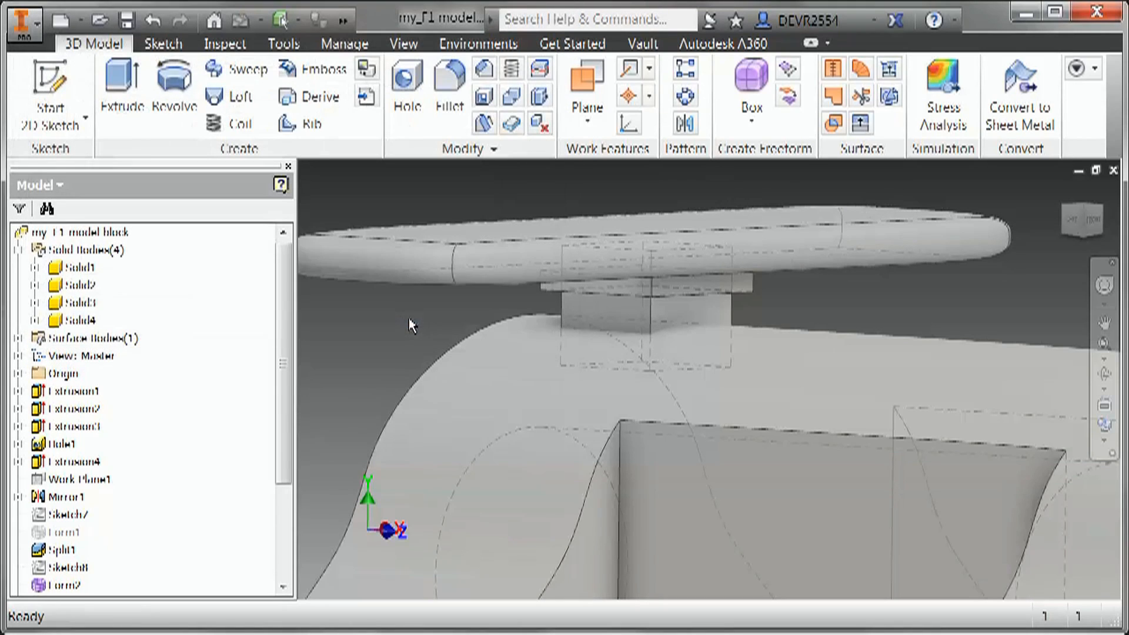
- Join the support block Solid4 to the car body Solid1 with Combine, and check Fillet's edge selection at their junction
left_click(513, 99)
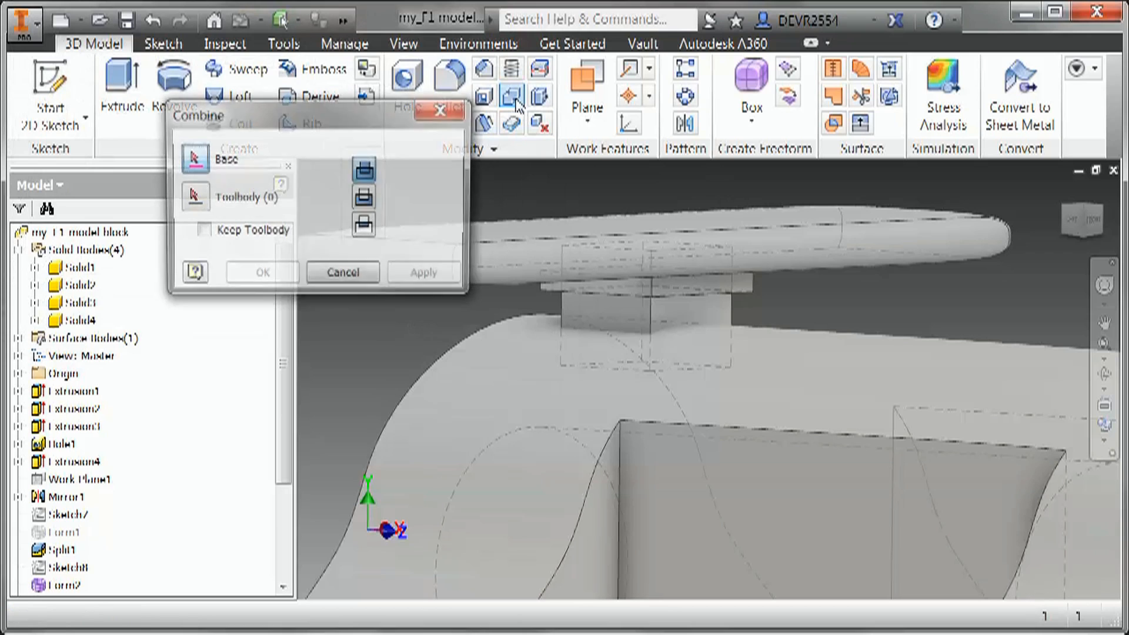
left_click(724, 457)
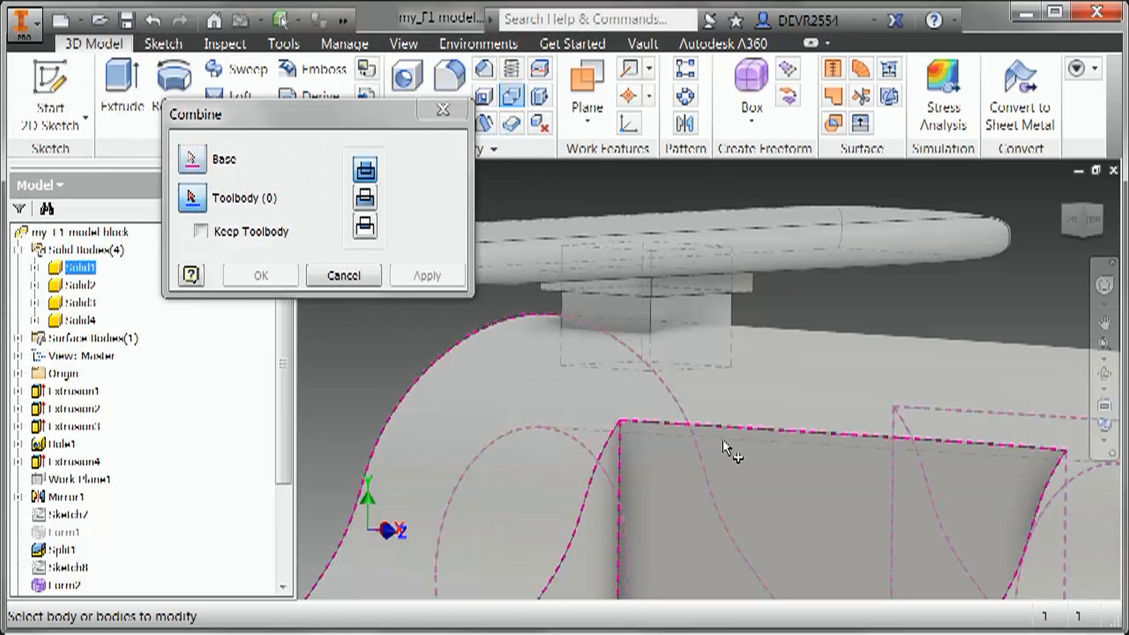
left_click(713, 323)
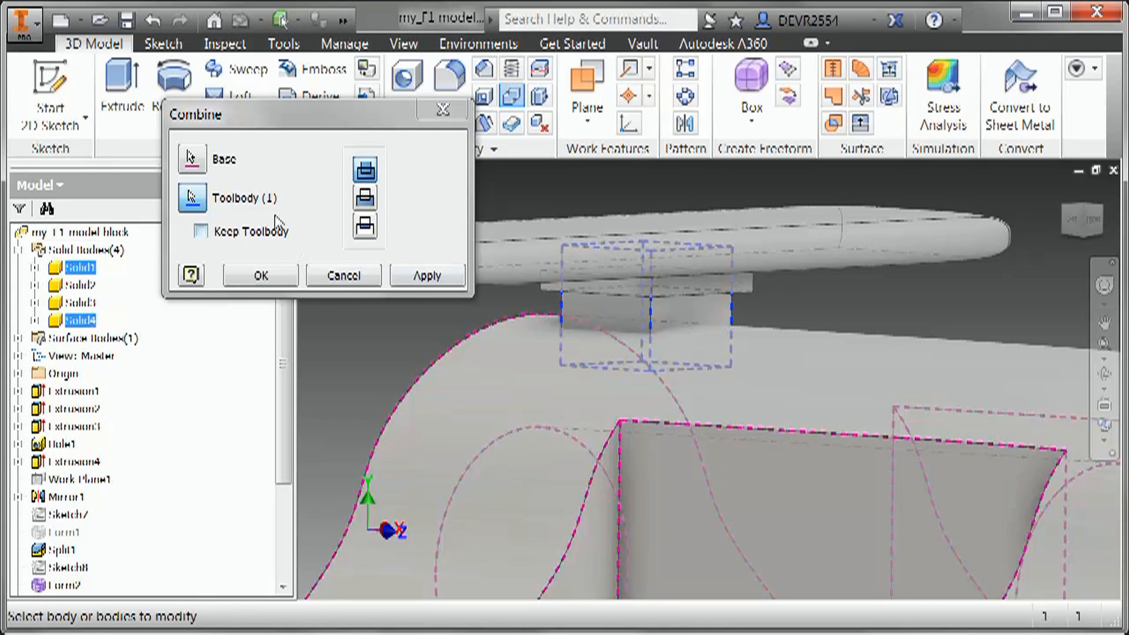
left_click(262, 276)
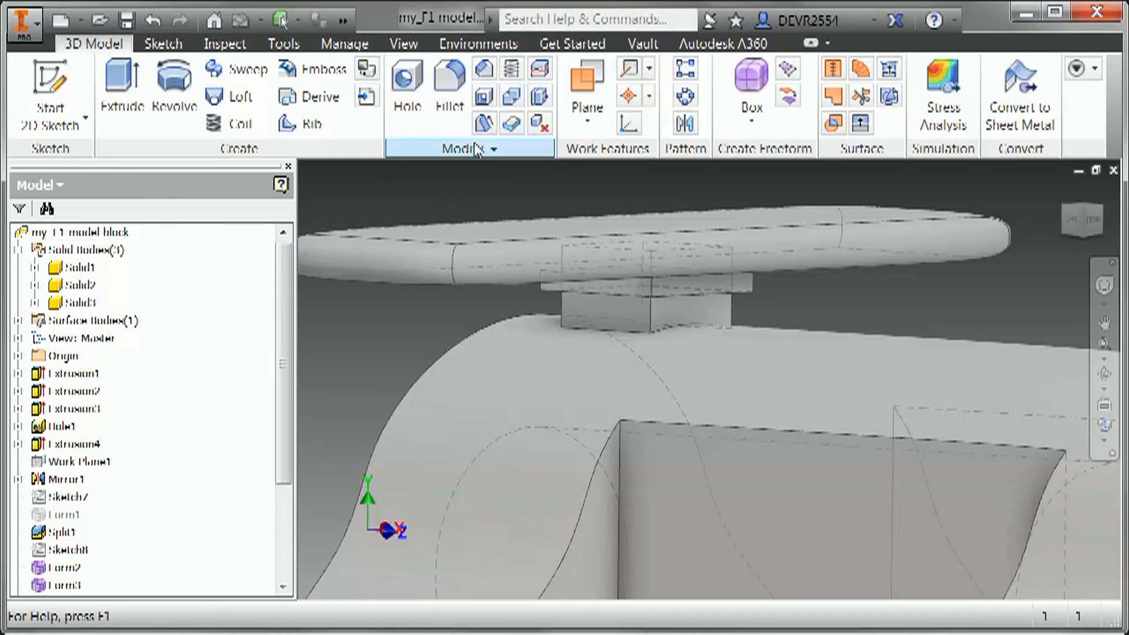
left_click(450, 106)
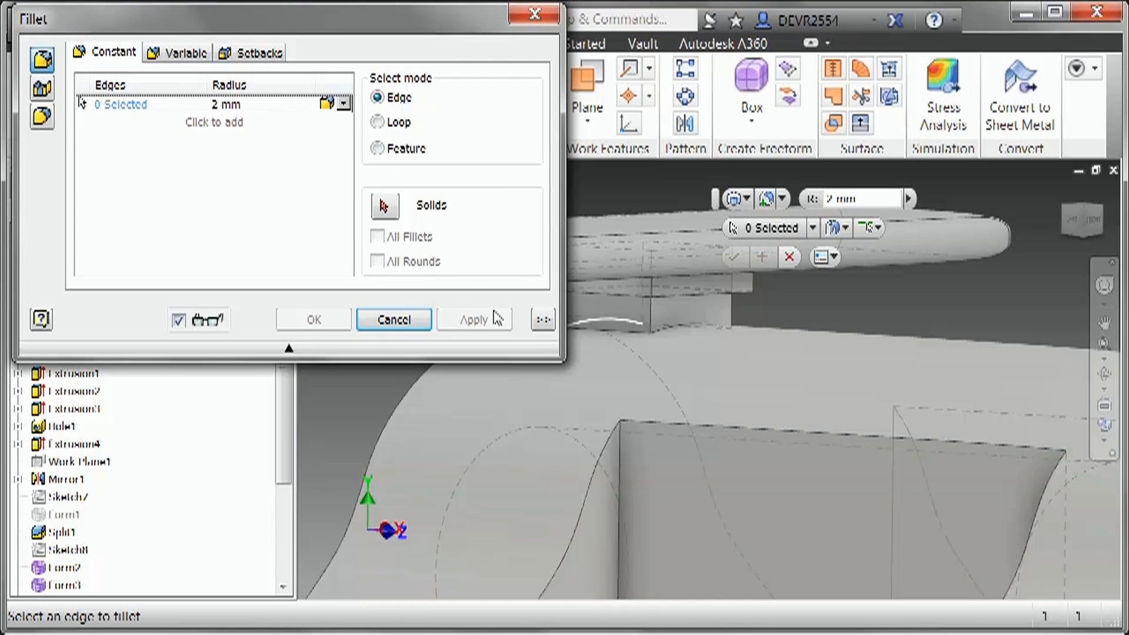
left_click(394, 321)
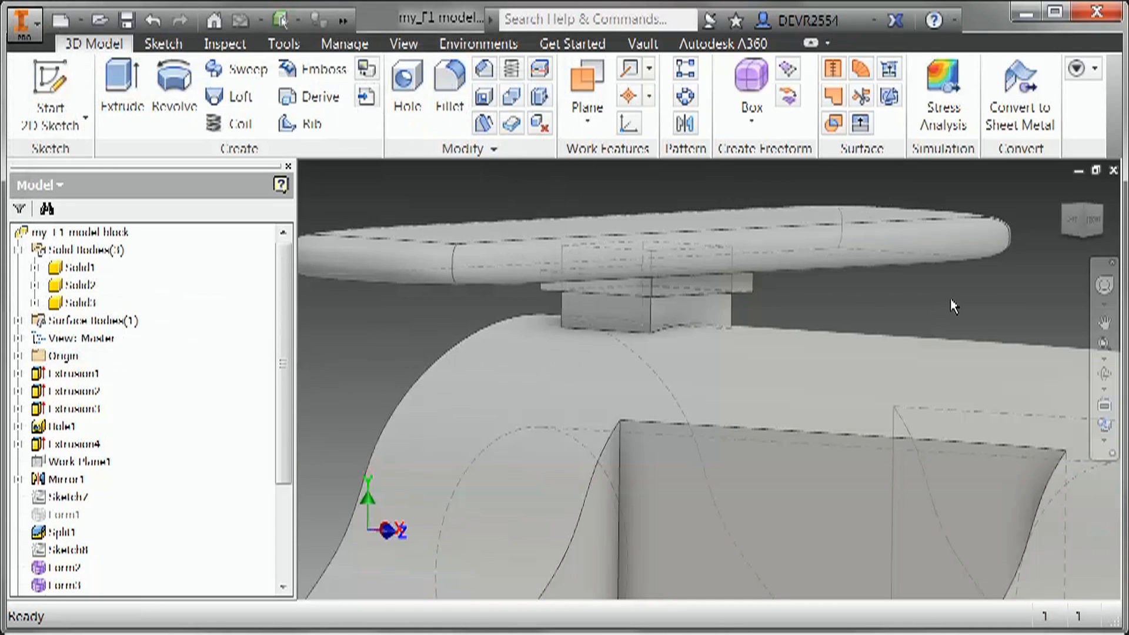
- Create a work plane offset 35 mm from the car's front nose face, back toward the body
key("F6")
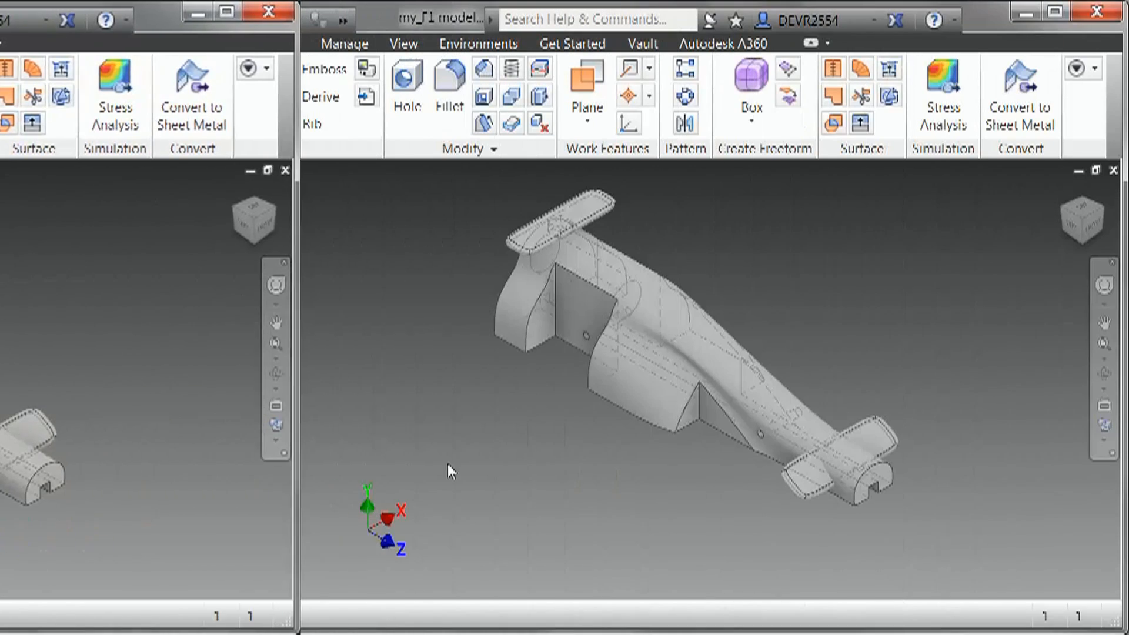
left_click(586, 88)
left_click_drag(881, 484, 814, 456)
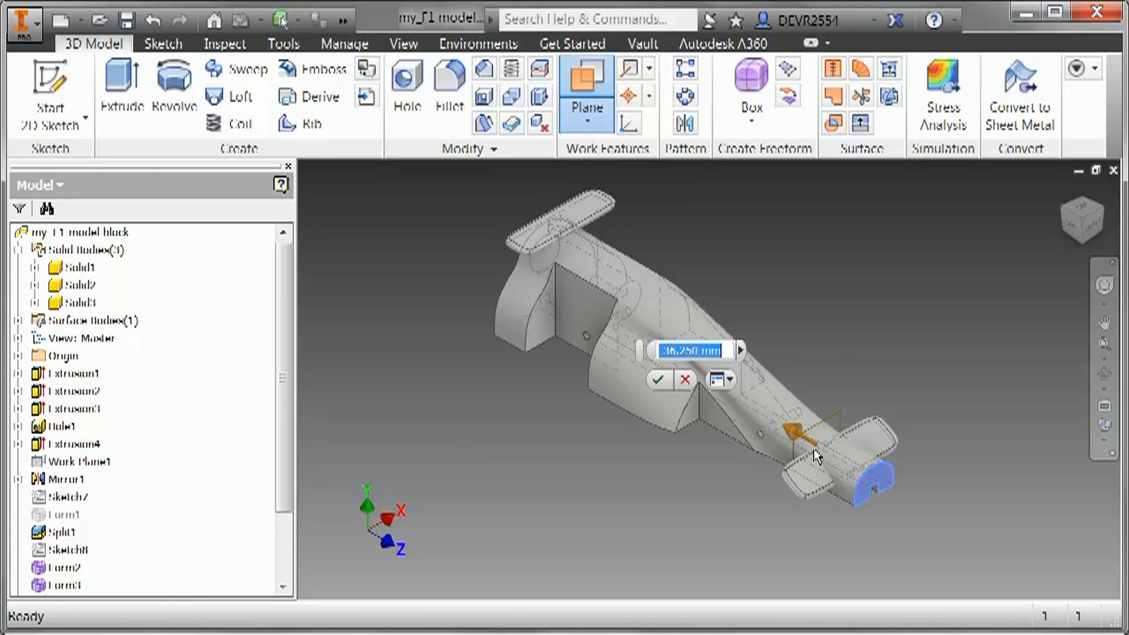
type("35")
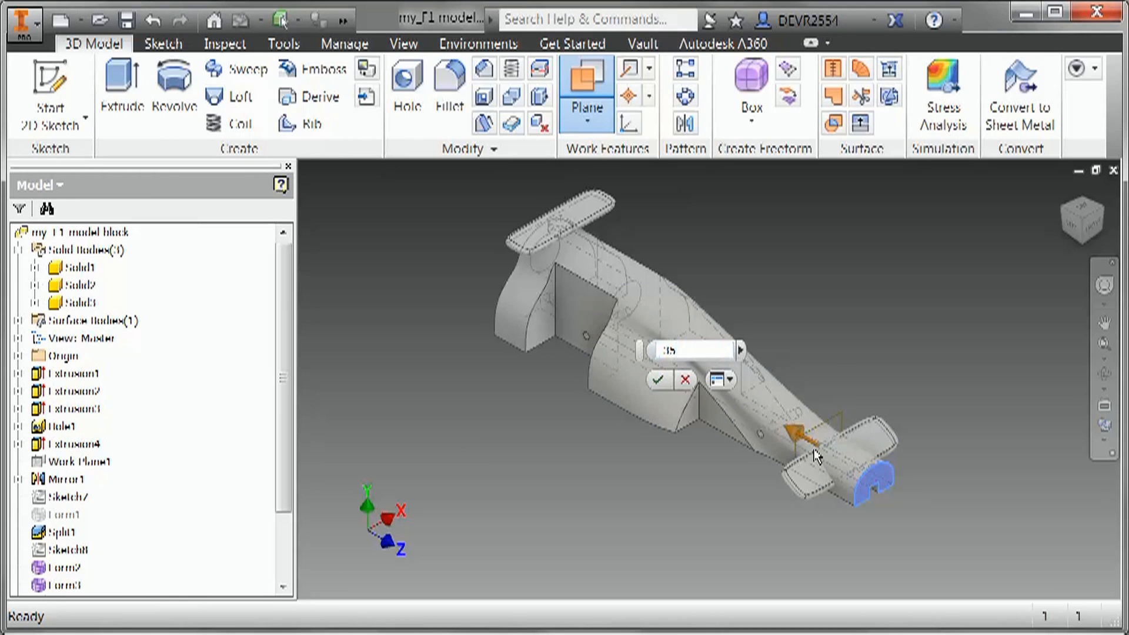
key("Return")
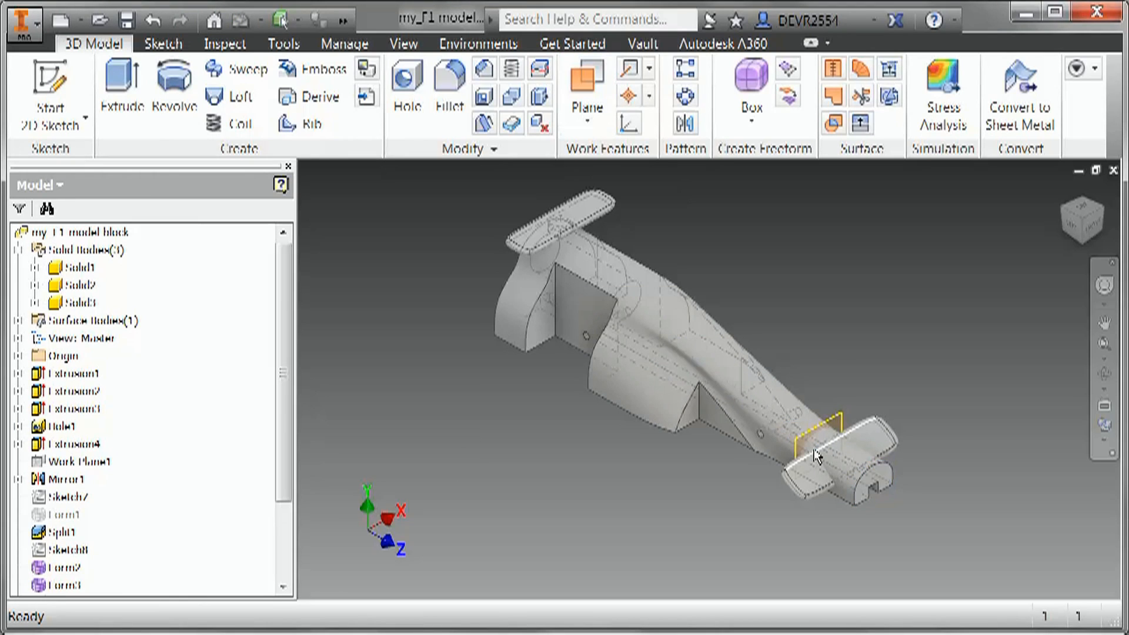
left_click(1072, 230)
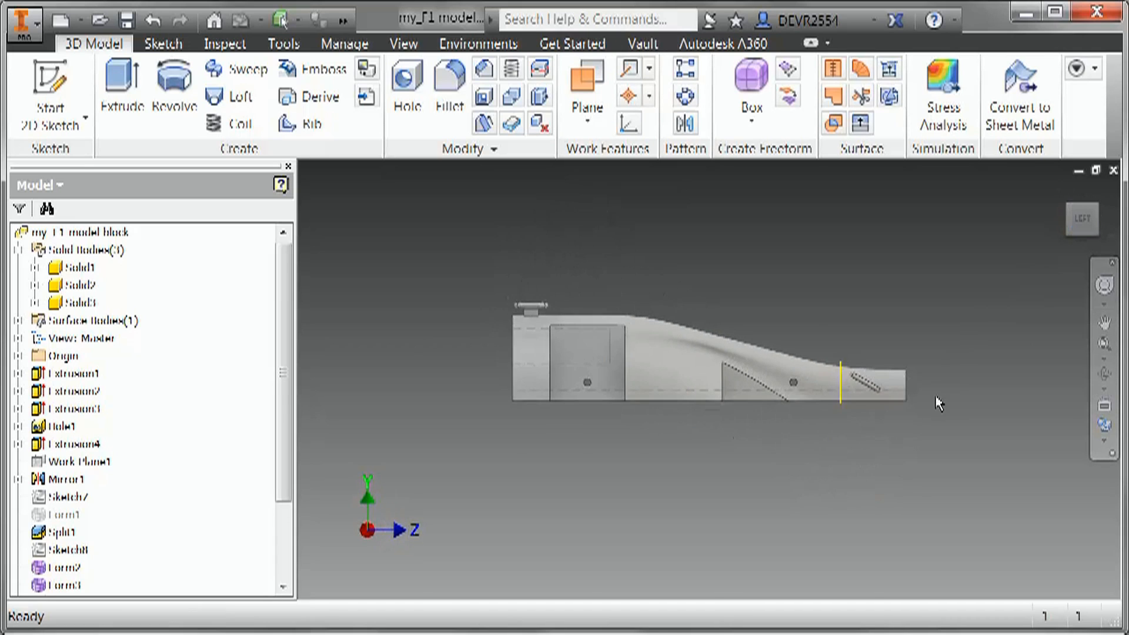
scroll(872, 403, "up", 8)
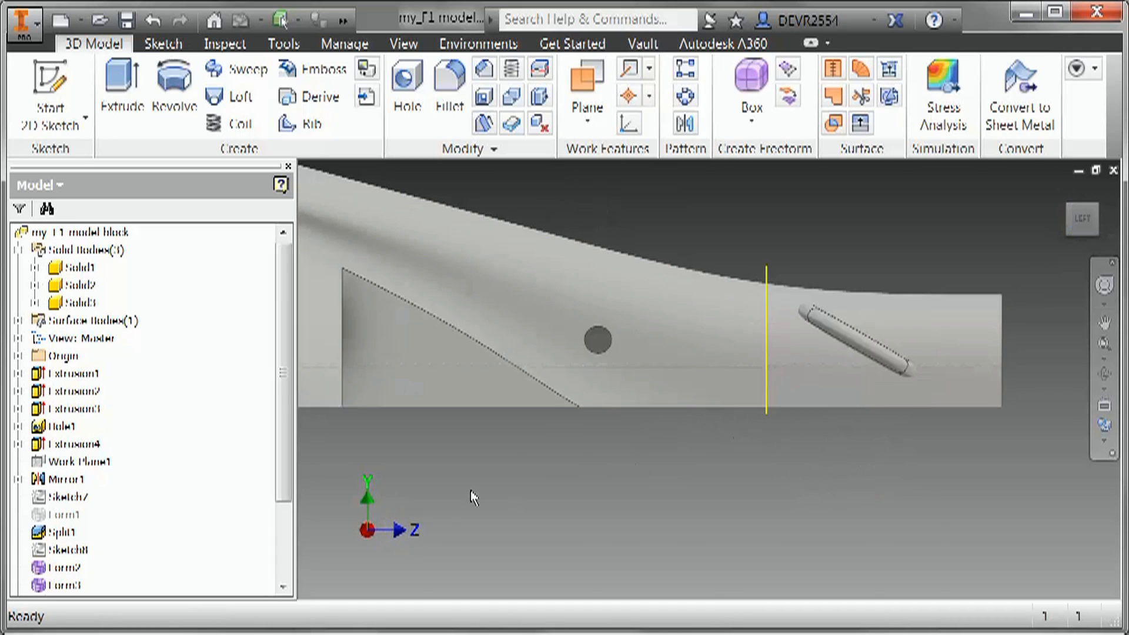
left_click_drag(284, 442, 283, 487)
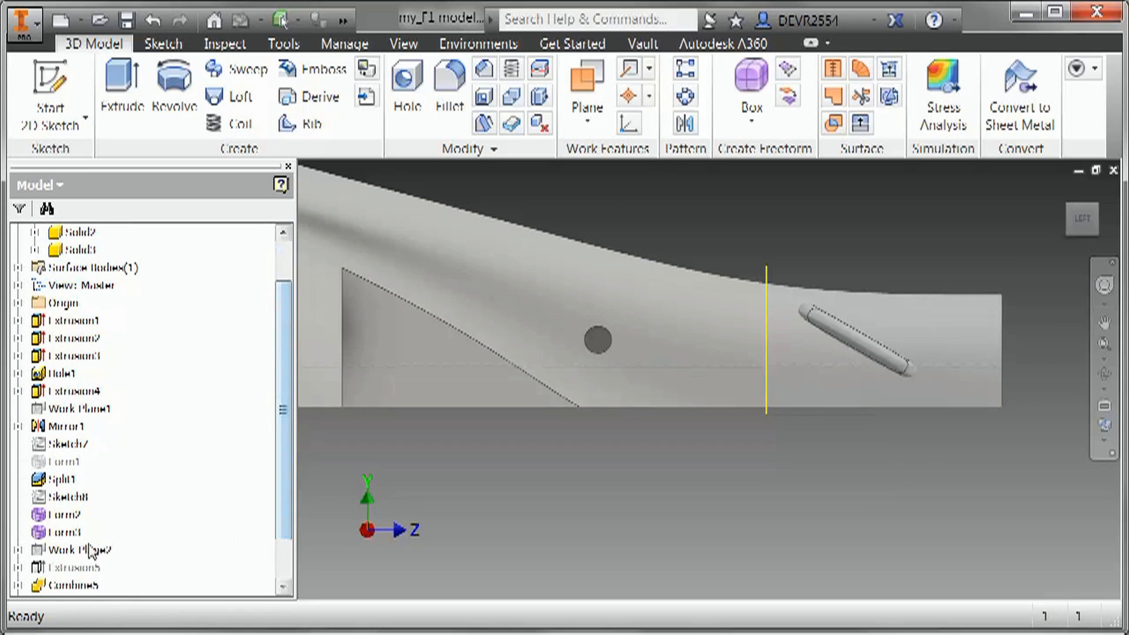
right_click(71, 538)
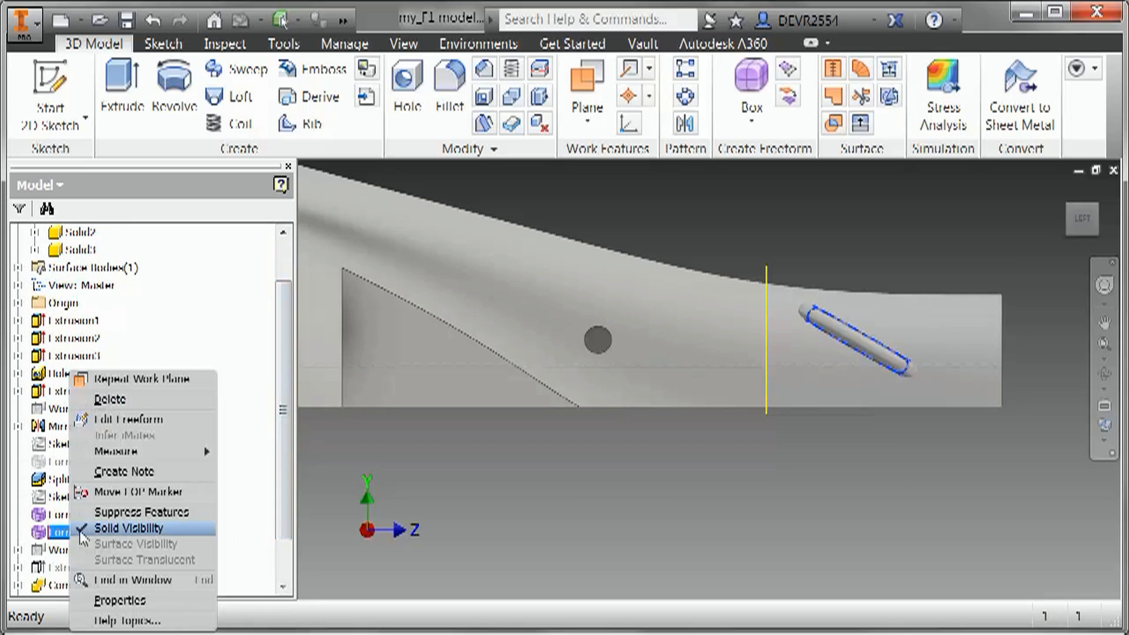
left_click(172, 422)
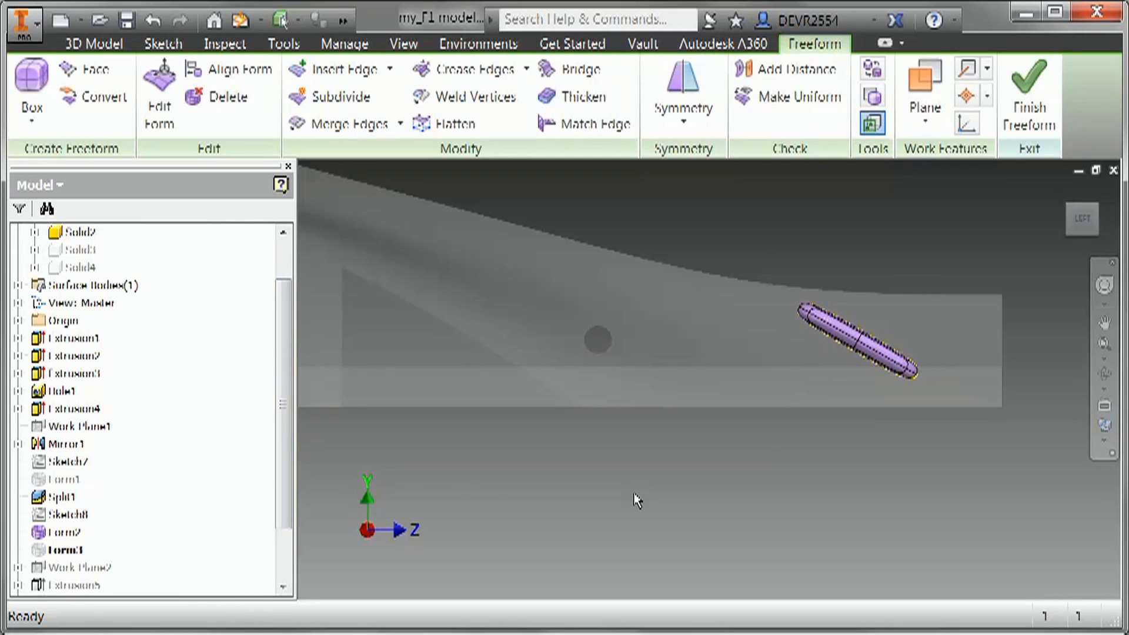
key("F6")
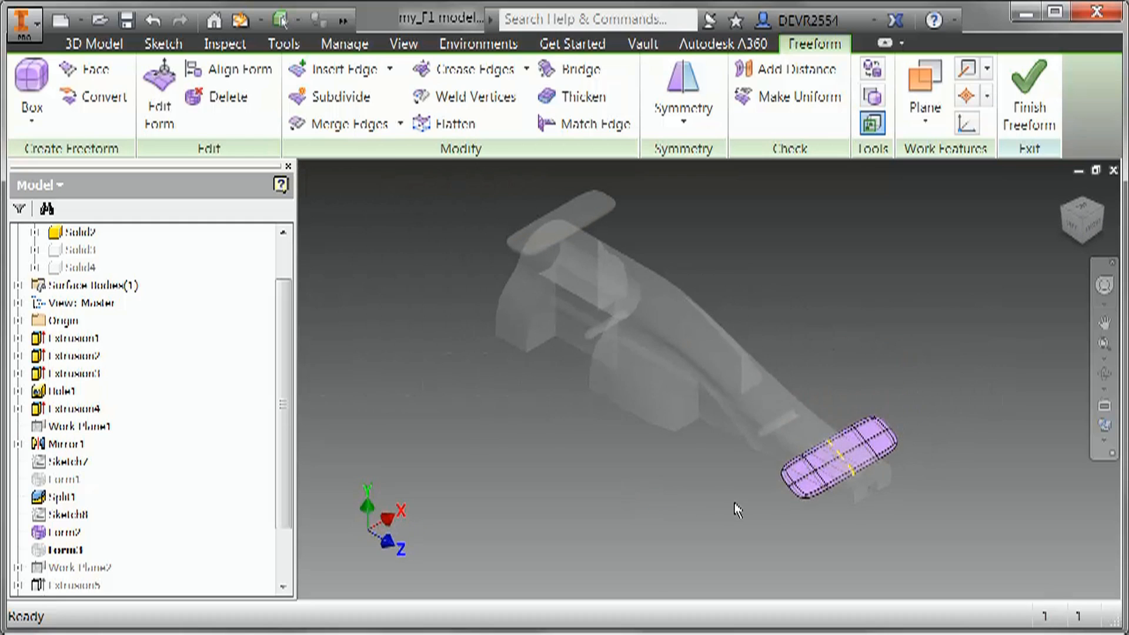
left_click(810, 486)
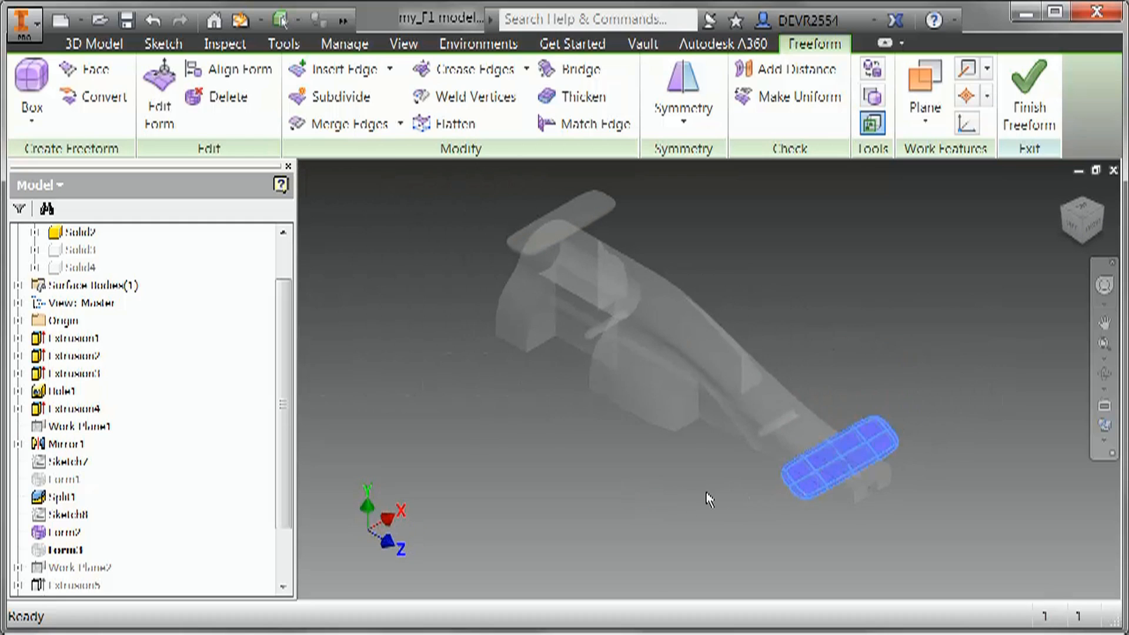
left_click(184, 116)
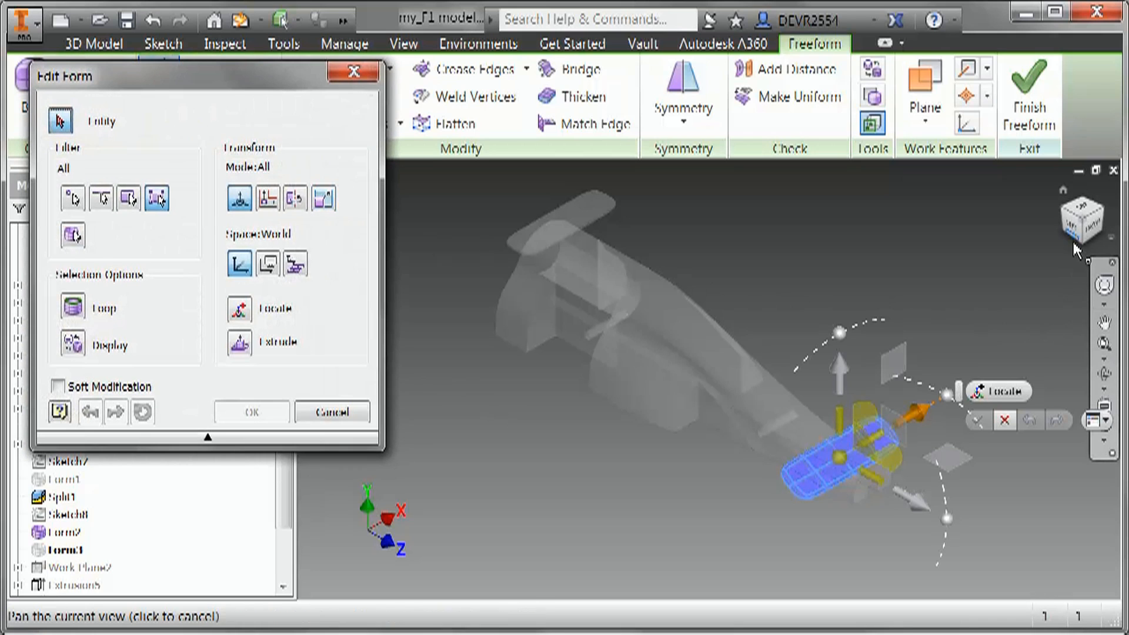
left_click(1072, 227)
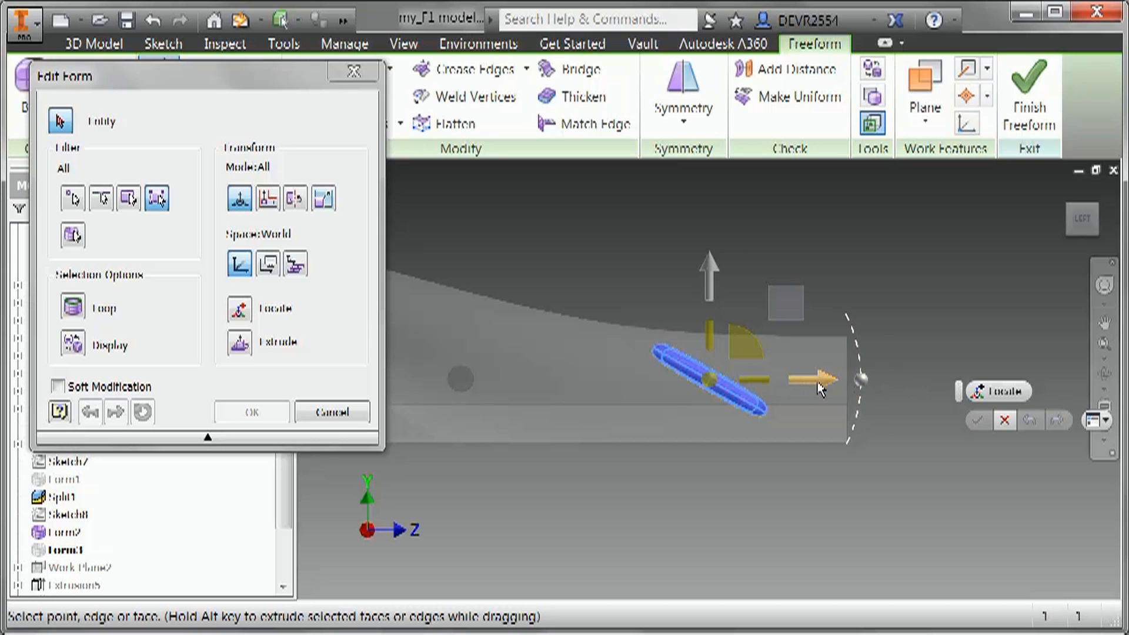
left_click(355, 411)
left_click(355, 412)
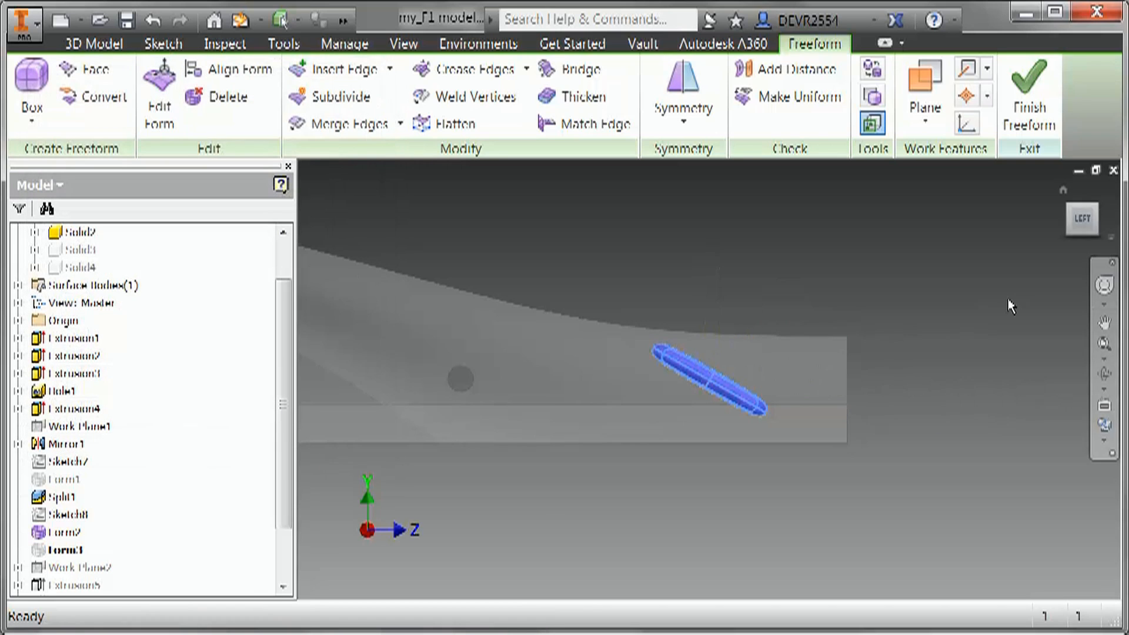
left_click(1029, 100)
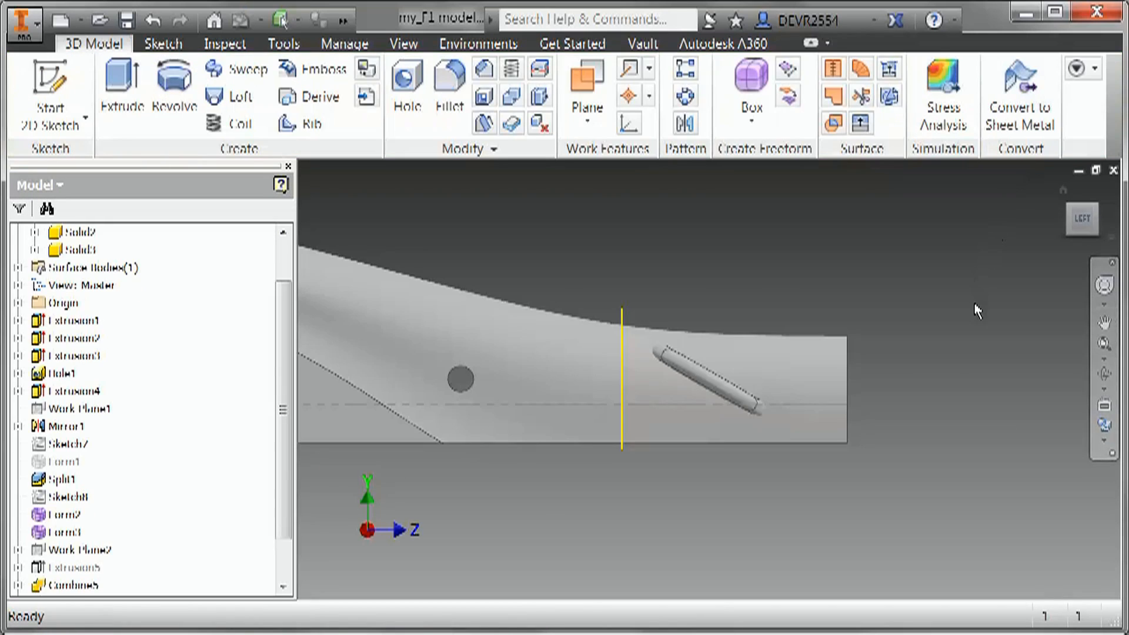
- Split the car body into two solids with the Split Solid option, using the work plane behind the front wing as the split tool
key("F6")
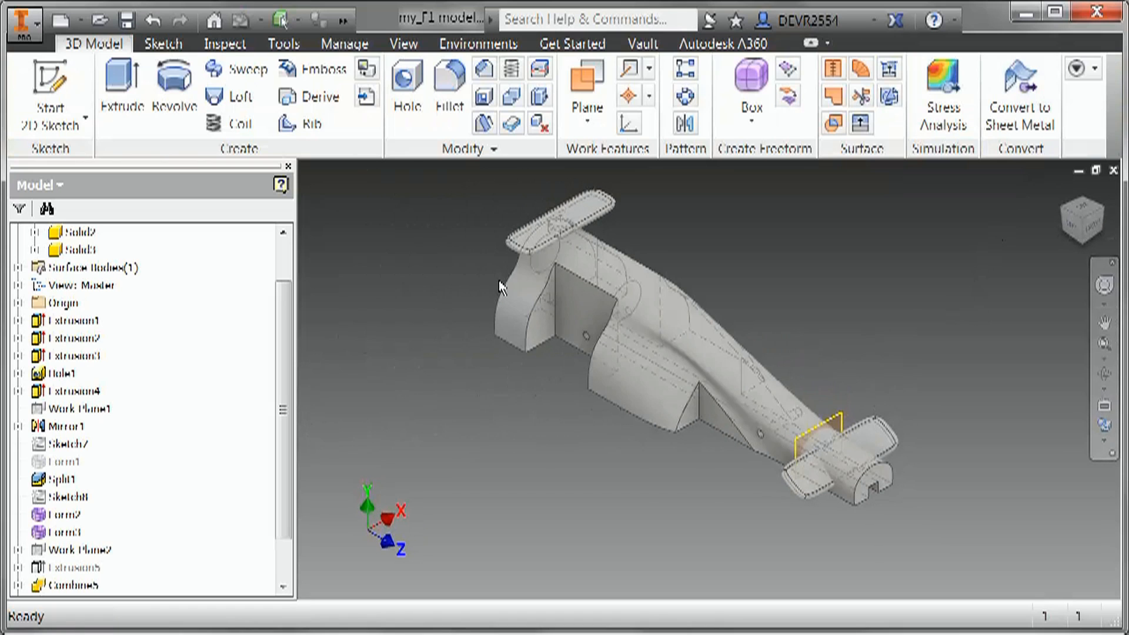
left_click(539, 69)
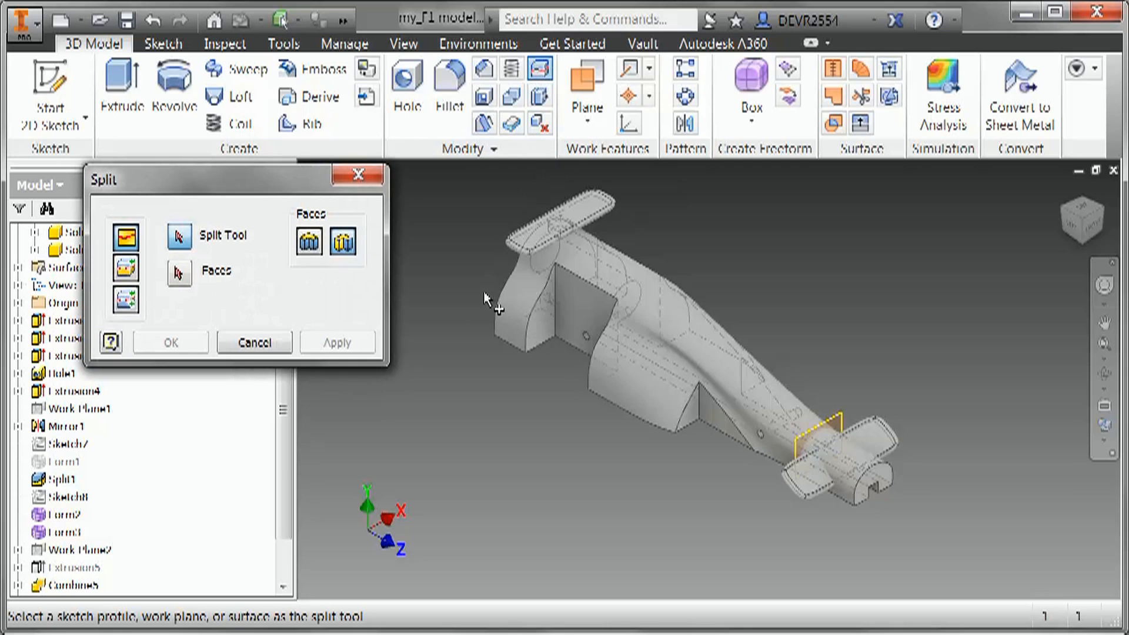
left_click(126, 307)
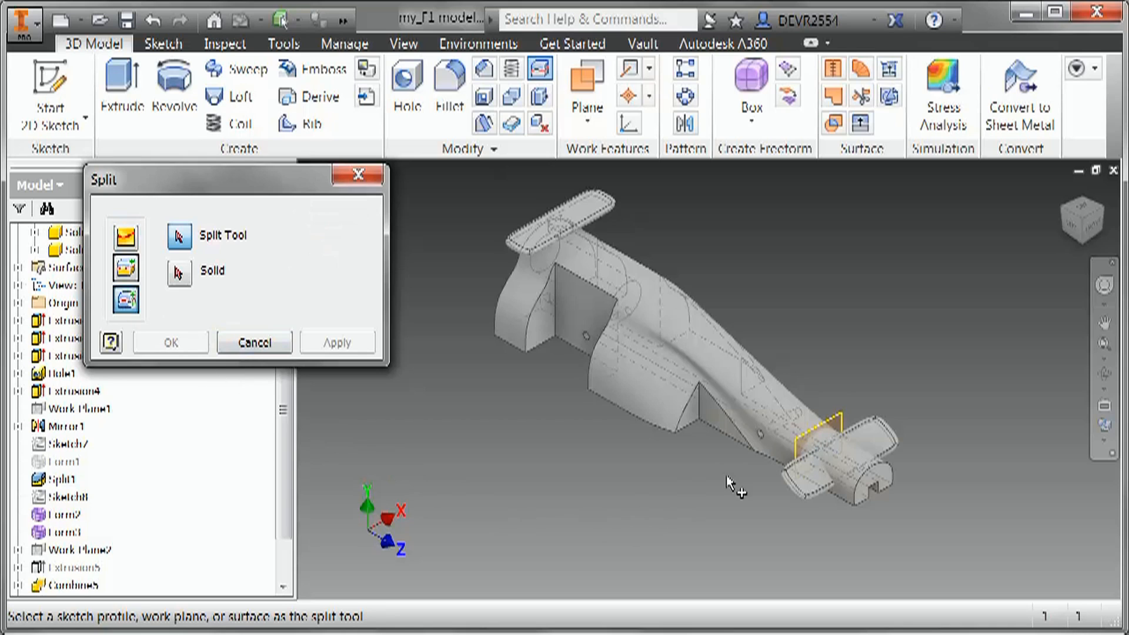
left_click(845, 418)
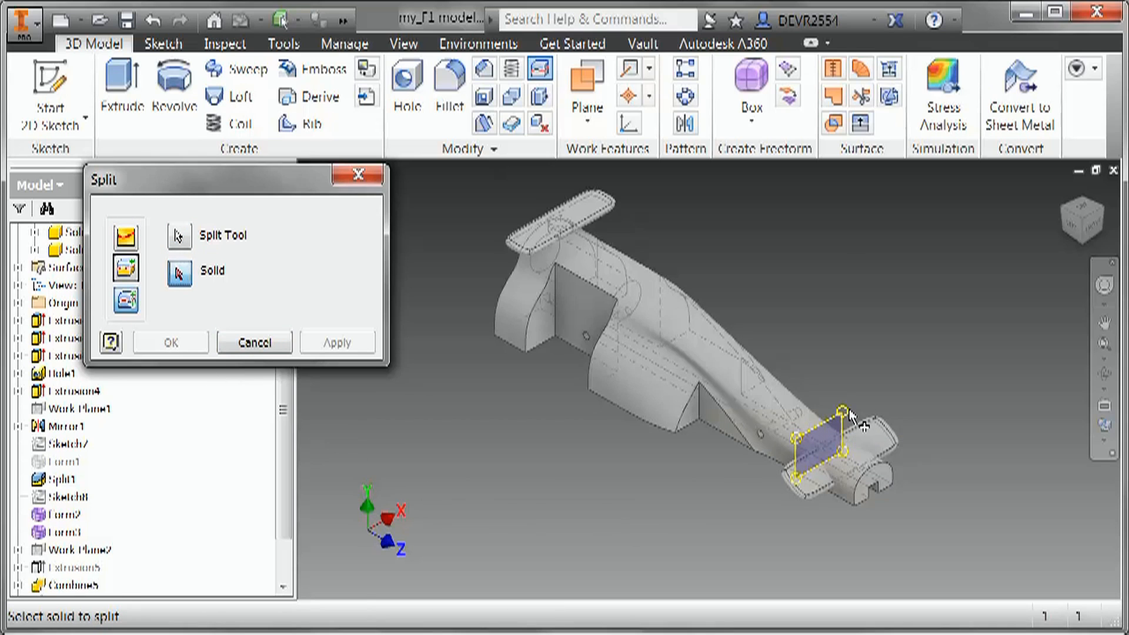
left_click(623, 336)
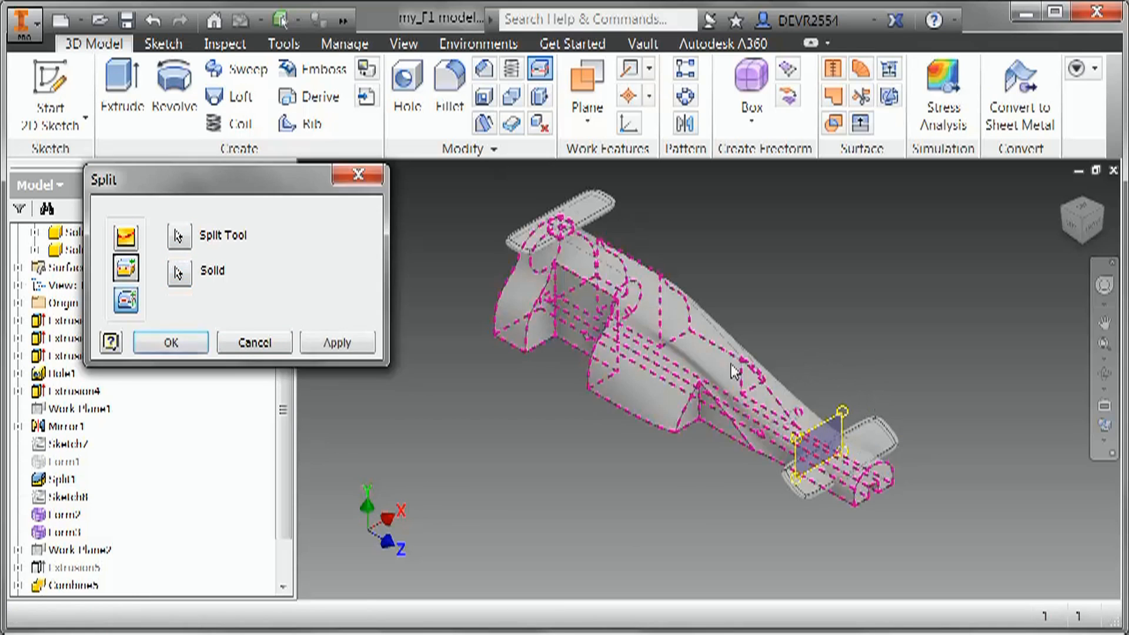
left_click(171, 342)
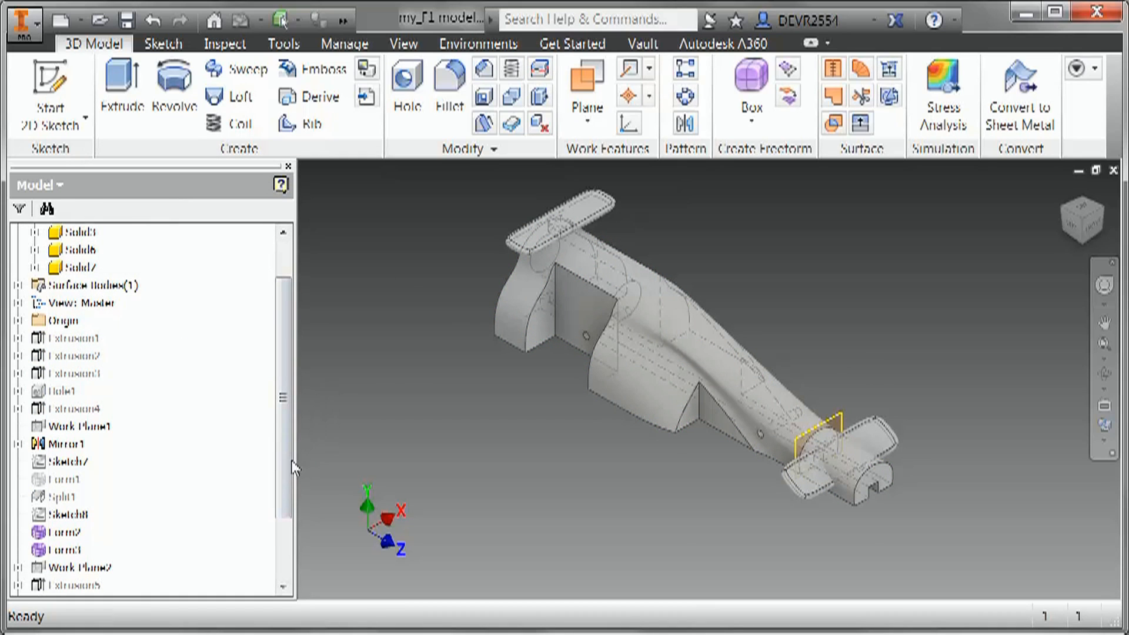
- Hide the front wing Solid3 and the split-off nose Solid6 to expose the cut face of the car body
scroll(291, 464, "down", 2)
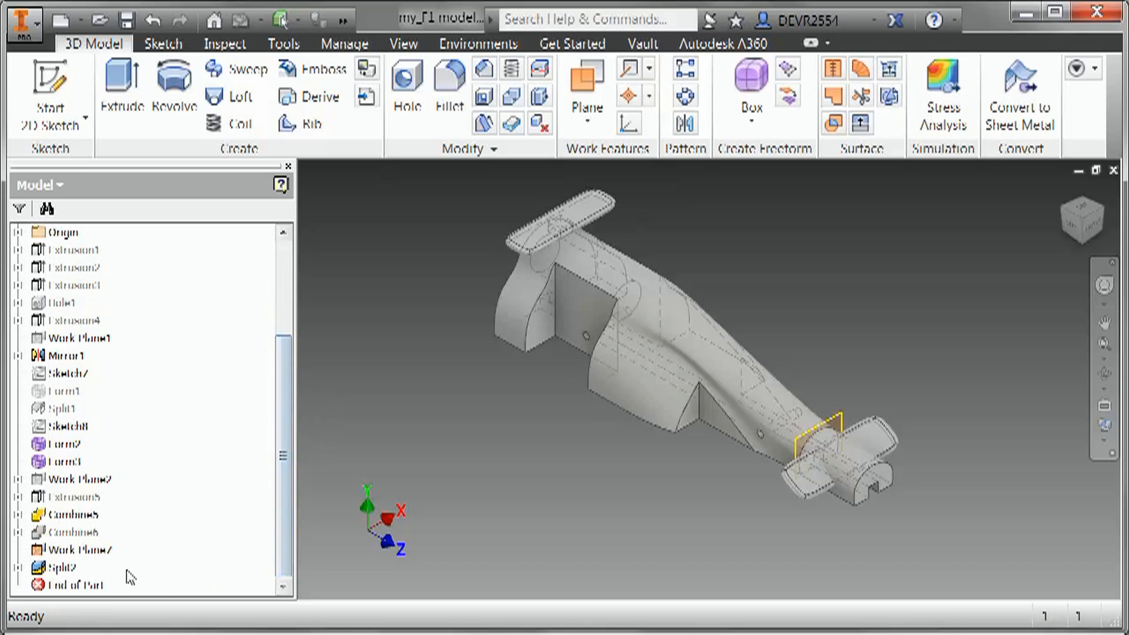
left_click_drag(280, 550, 299, 455)
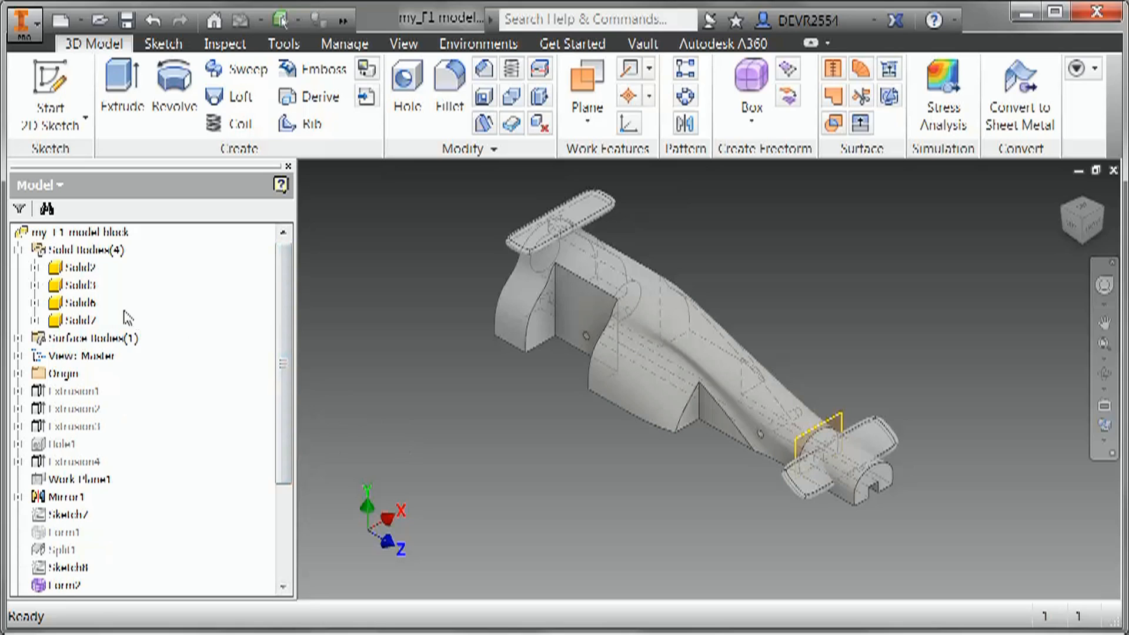
left_click(80, 284)
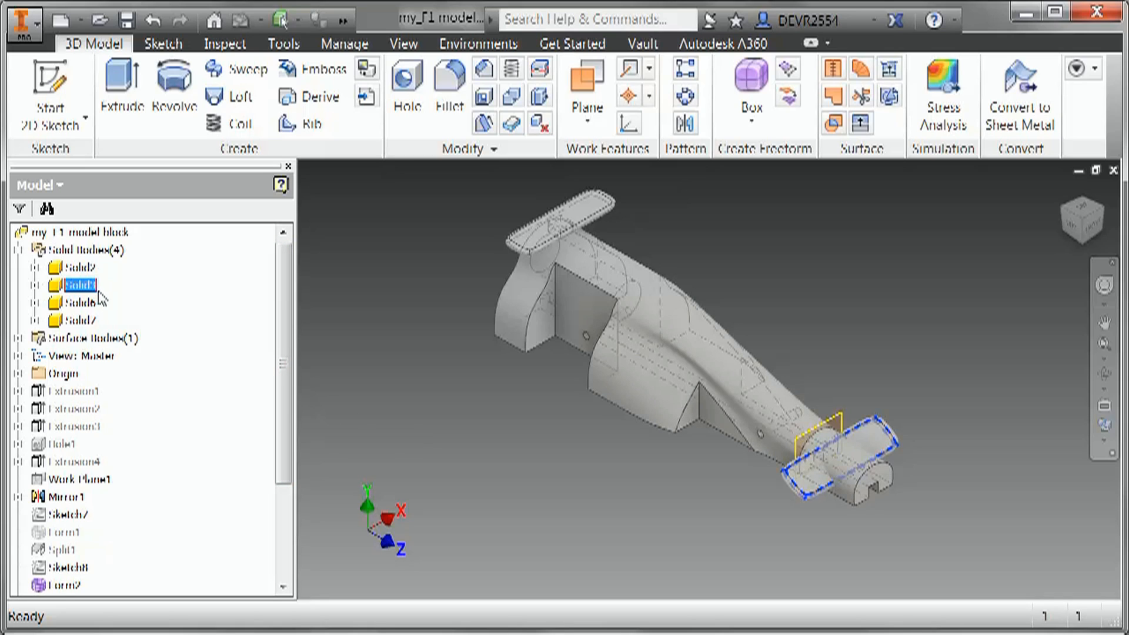
left_click(93, 310, "ctrl")
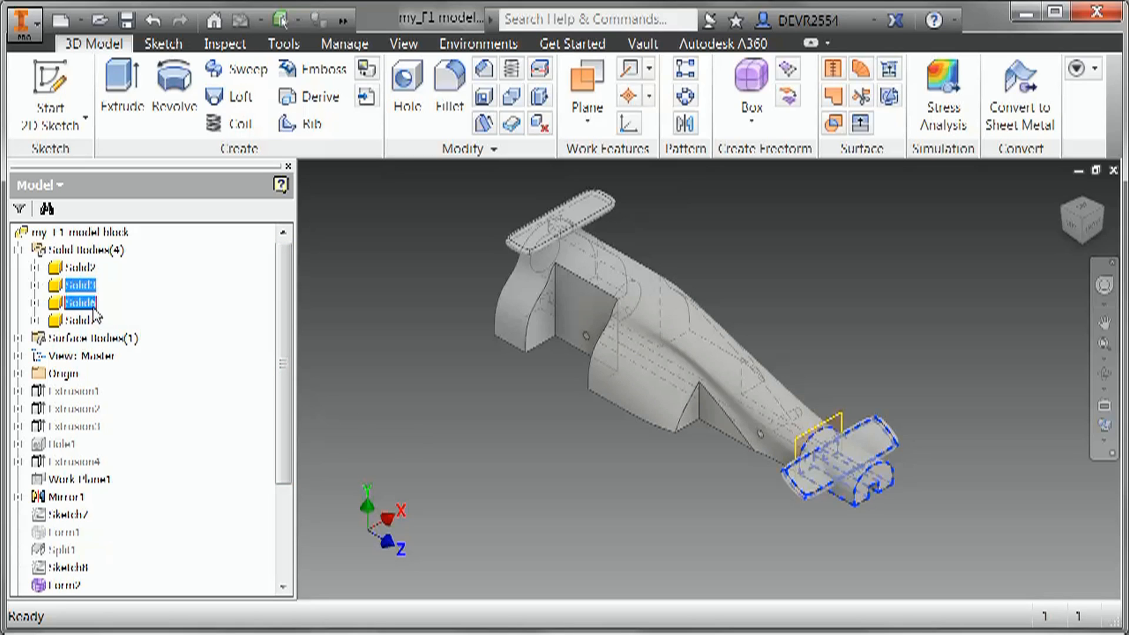
right_click(93, 310)
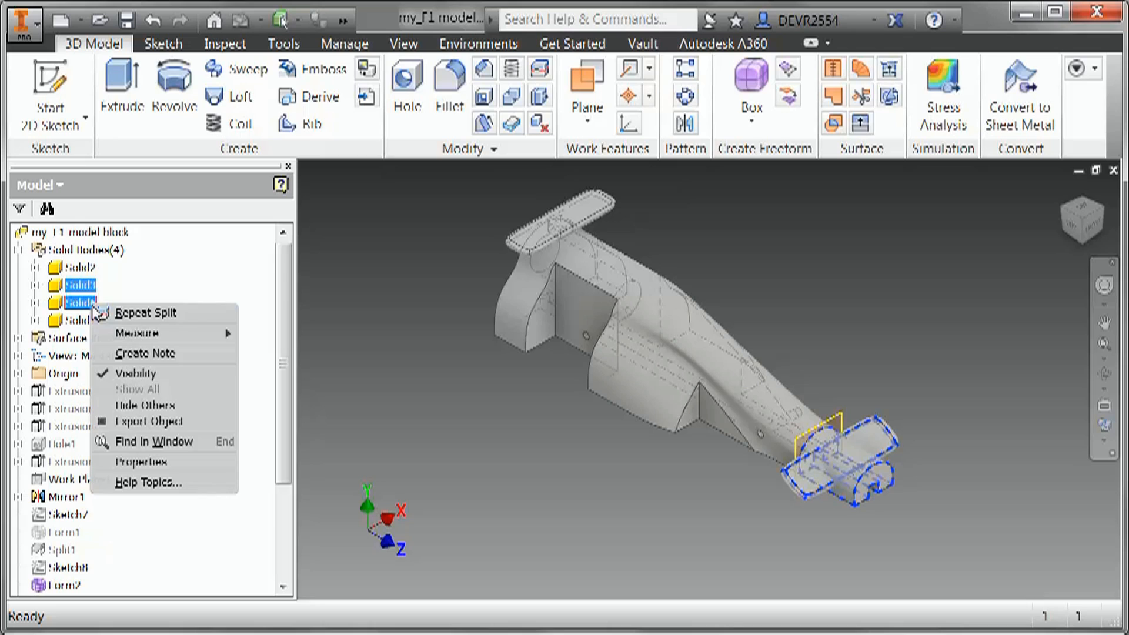
left_click(144, 375)
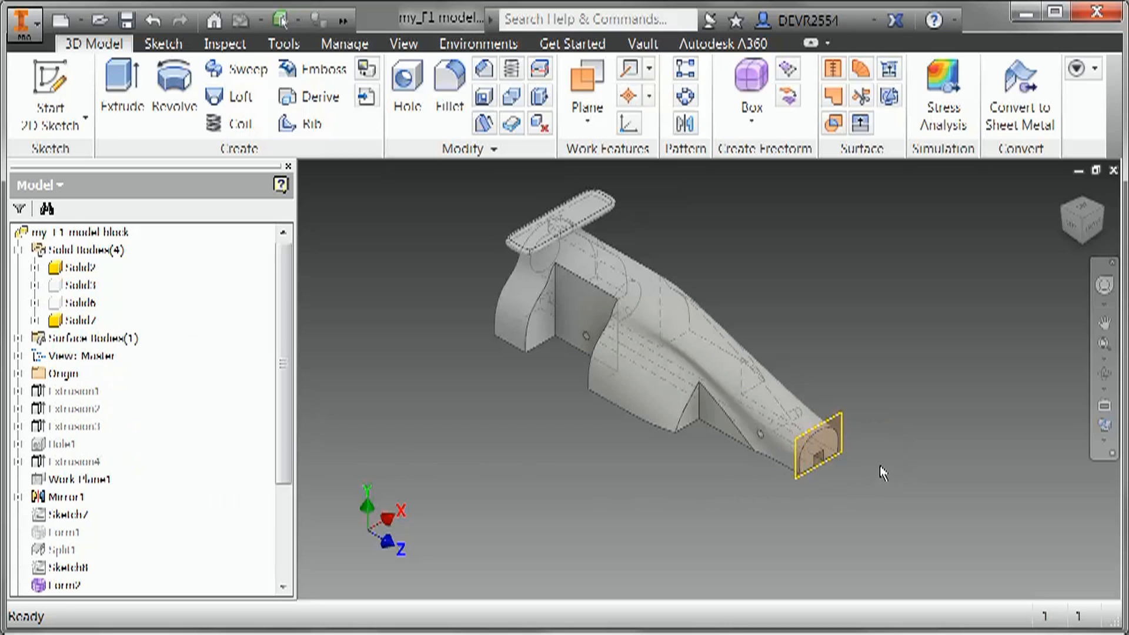
- Start a sketch on the work plane at the body's cut face and draw a 10 mm wide by 4 mm high rectangle above the slot
scroll(880, 464, "up", 5)
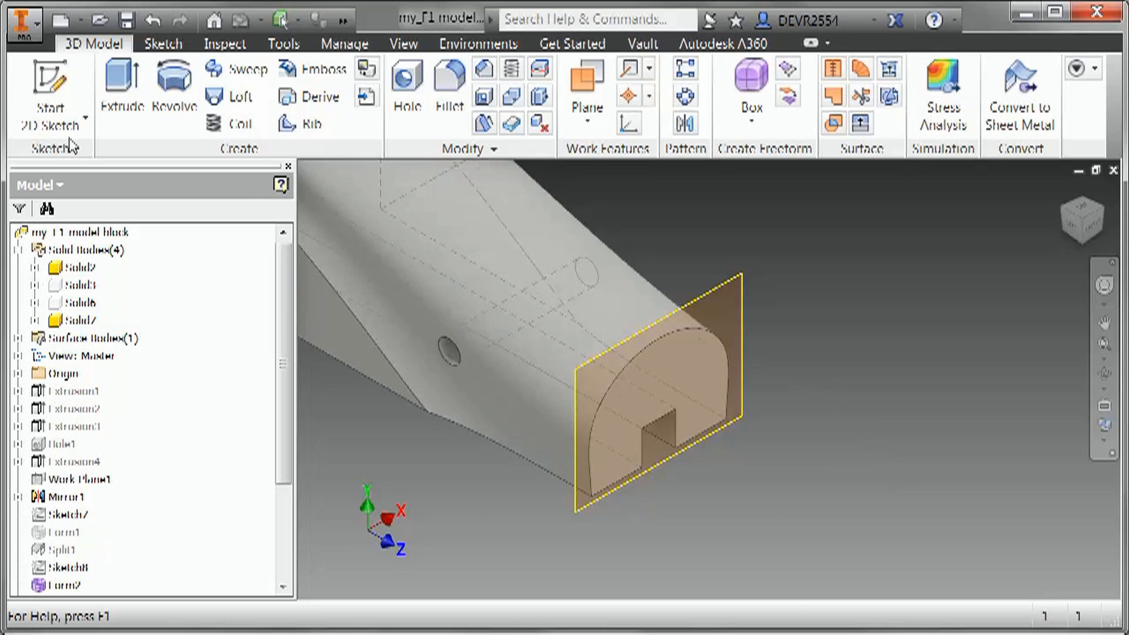
left_click(51, 88)
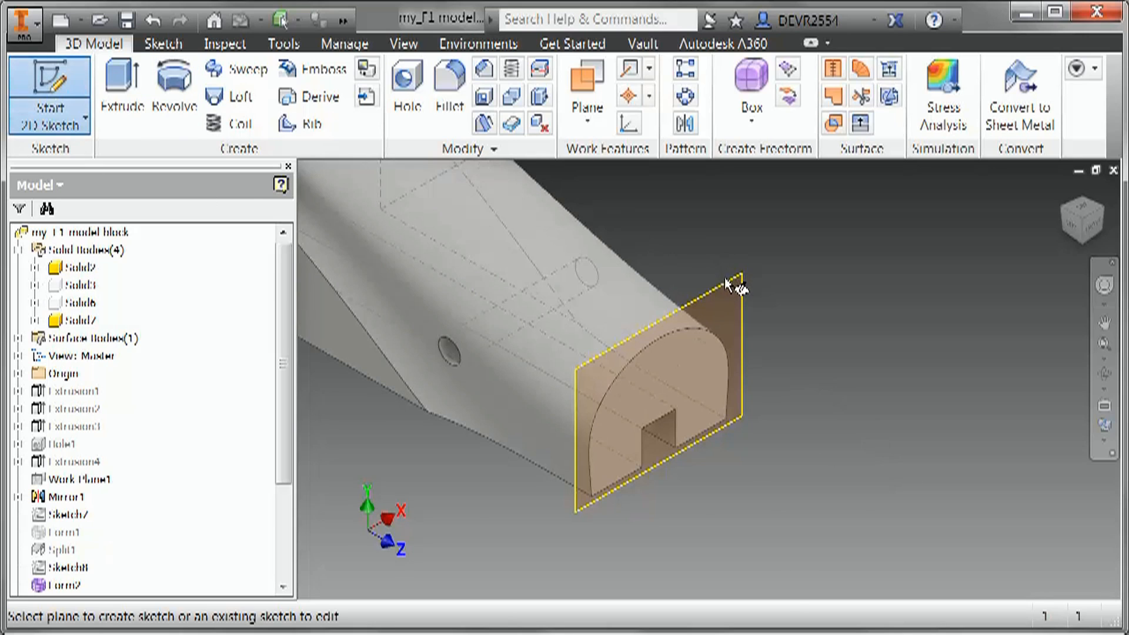
left_click(737, 284)
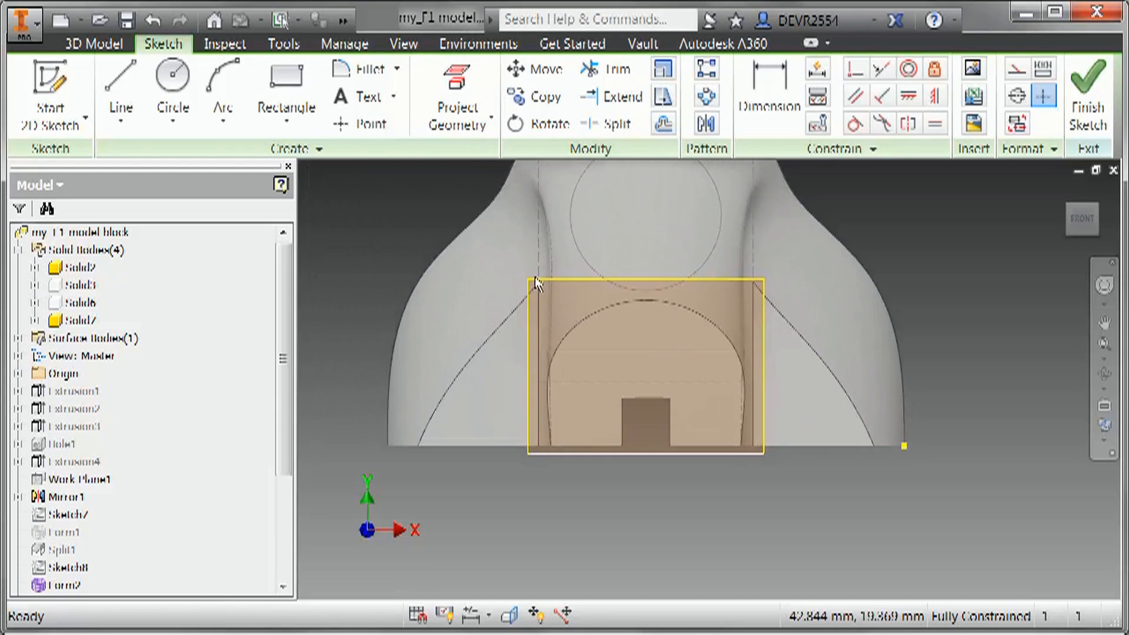
left_click(287, 100)
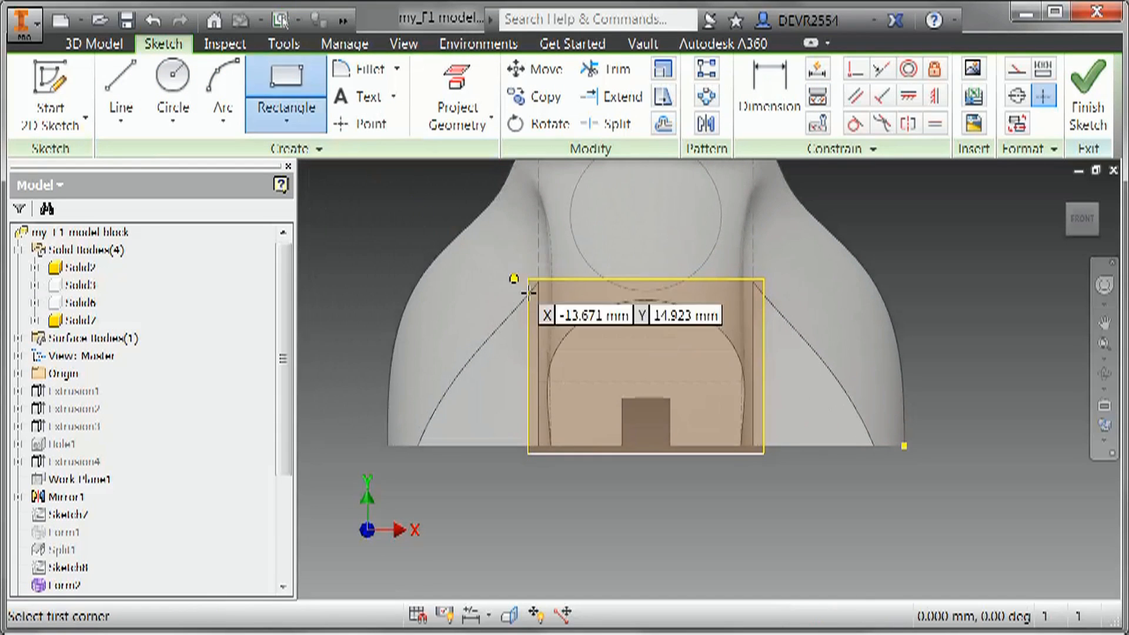
left_click(604, 339)
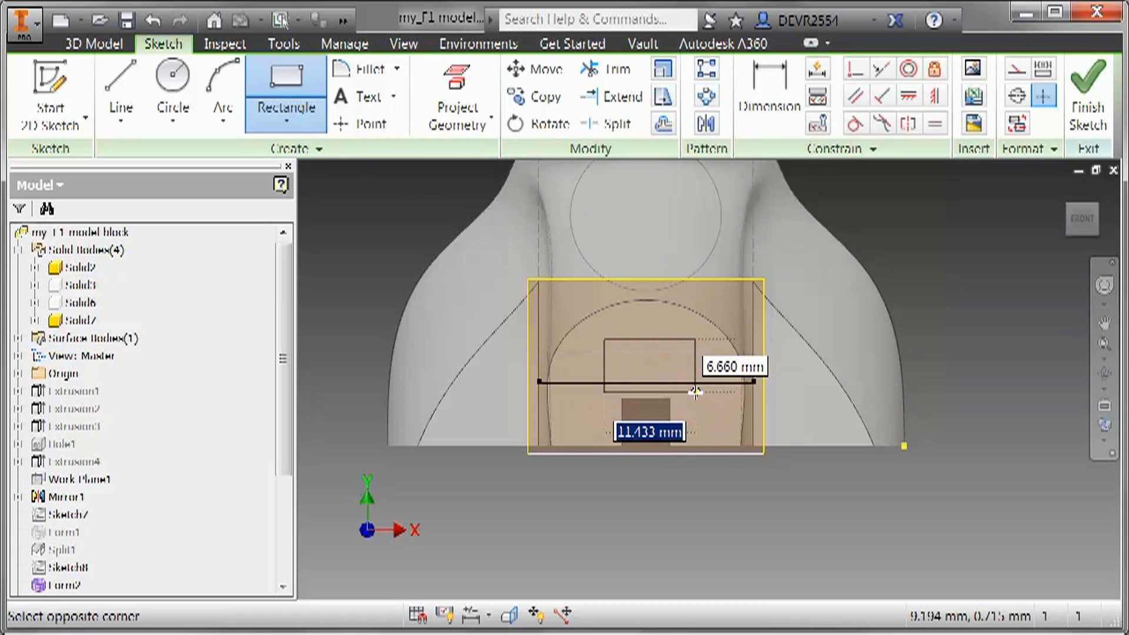
type("10")
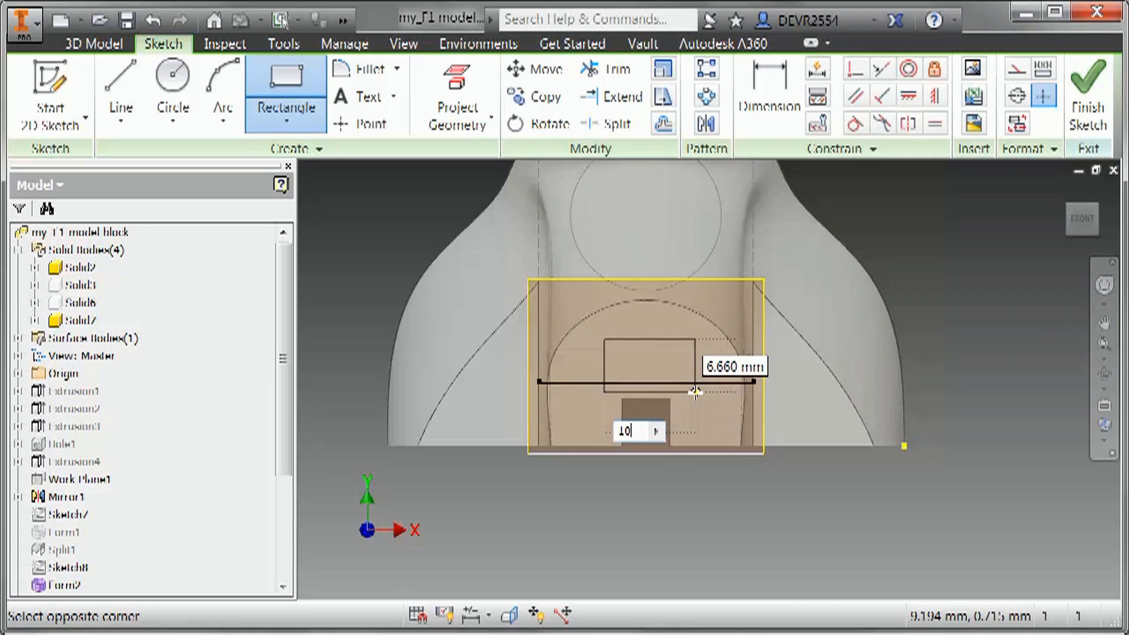
key("Tab")
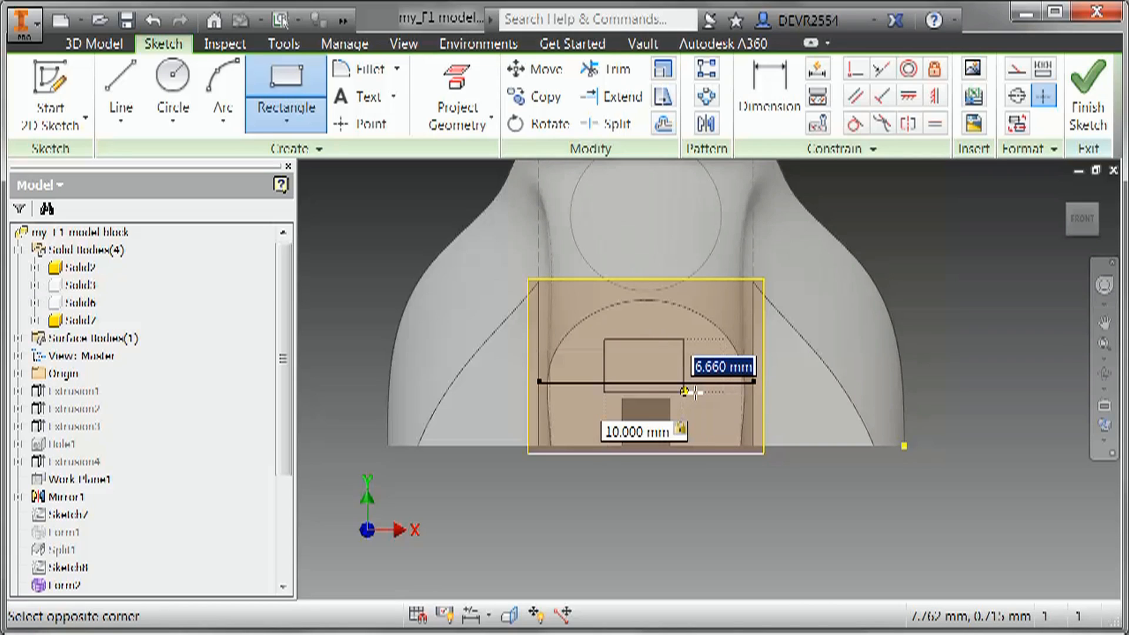
type("4")
key("Return")
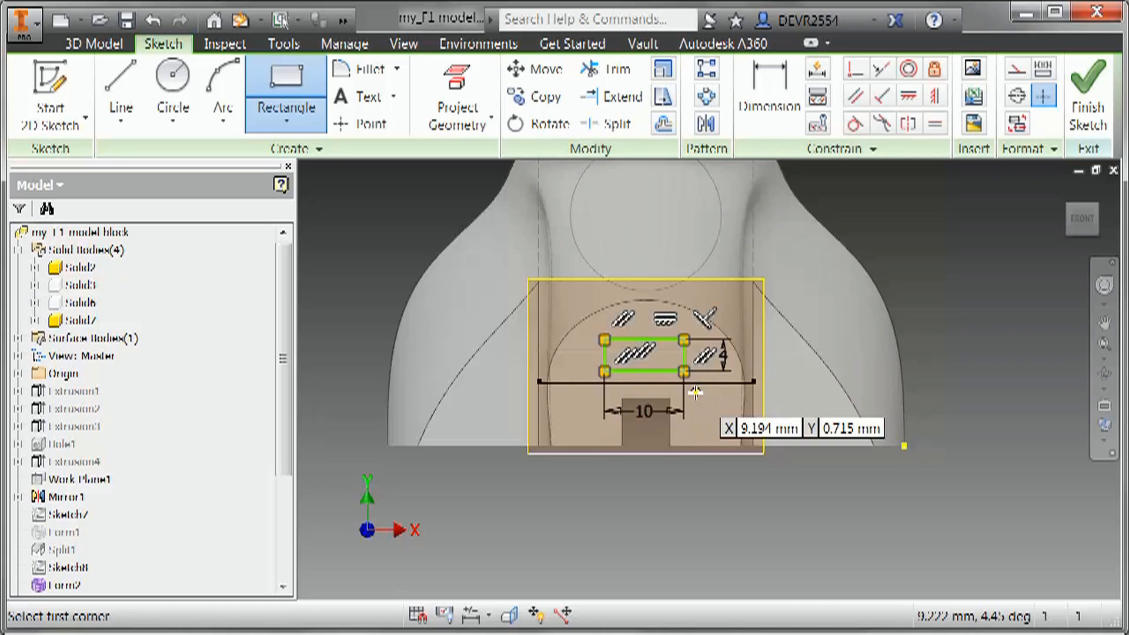
right_click(696, 398)
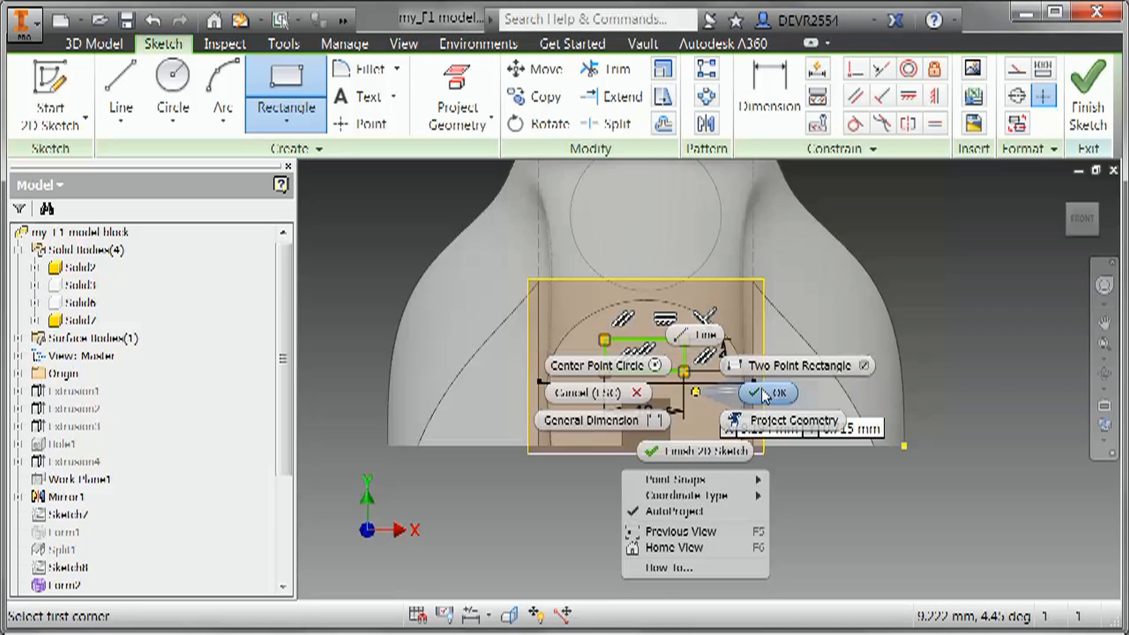
left_click(764, 394)
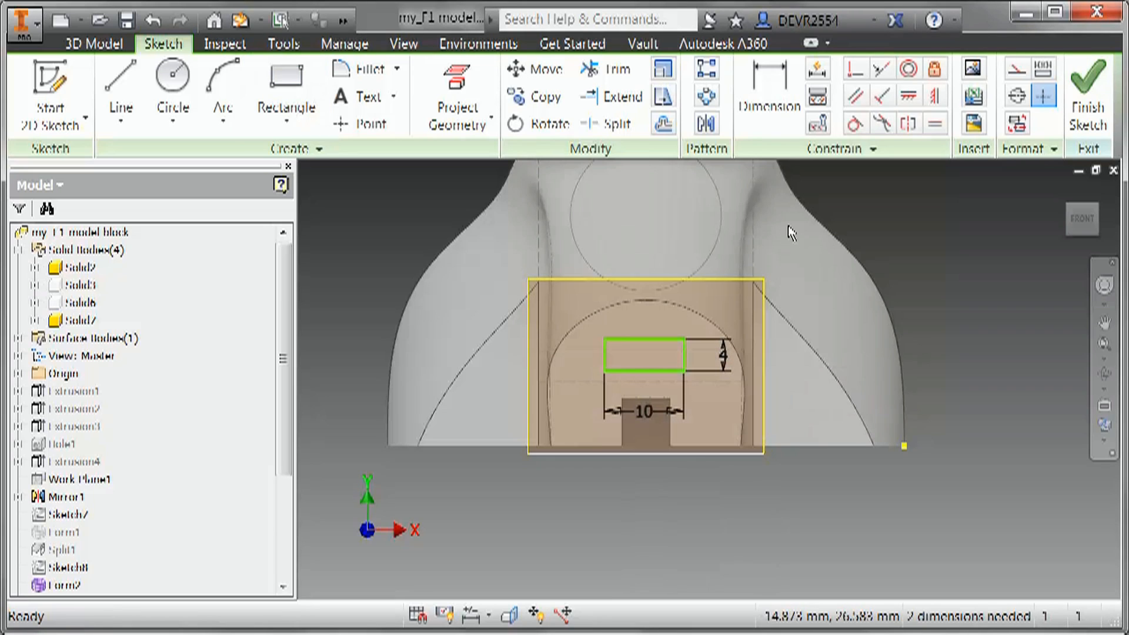
- Dimension the rectangle's top edge 13 mm above the bottom edge of the car body's cut face
left_click(770, 89)
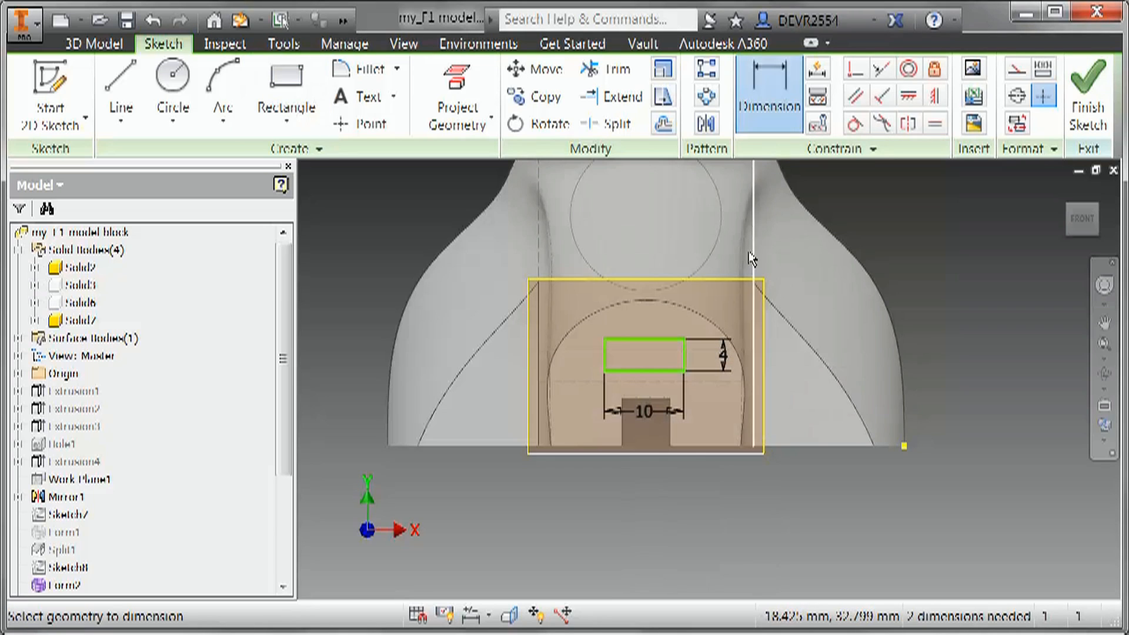
left_click(670, 340)
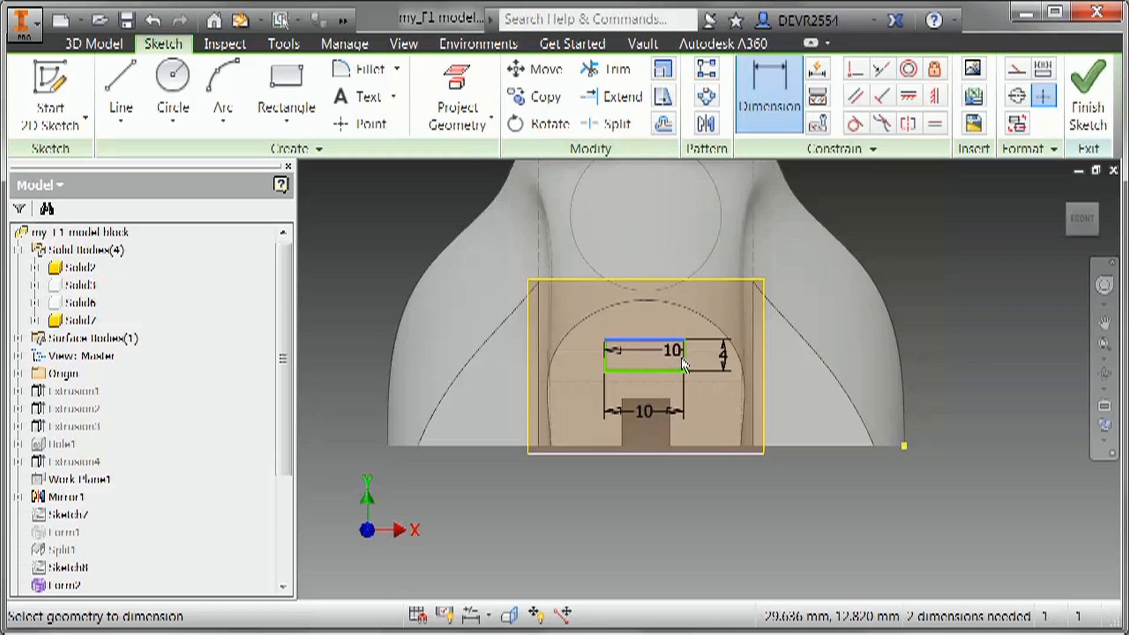
left_click(717, 445)
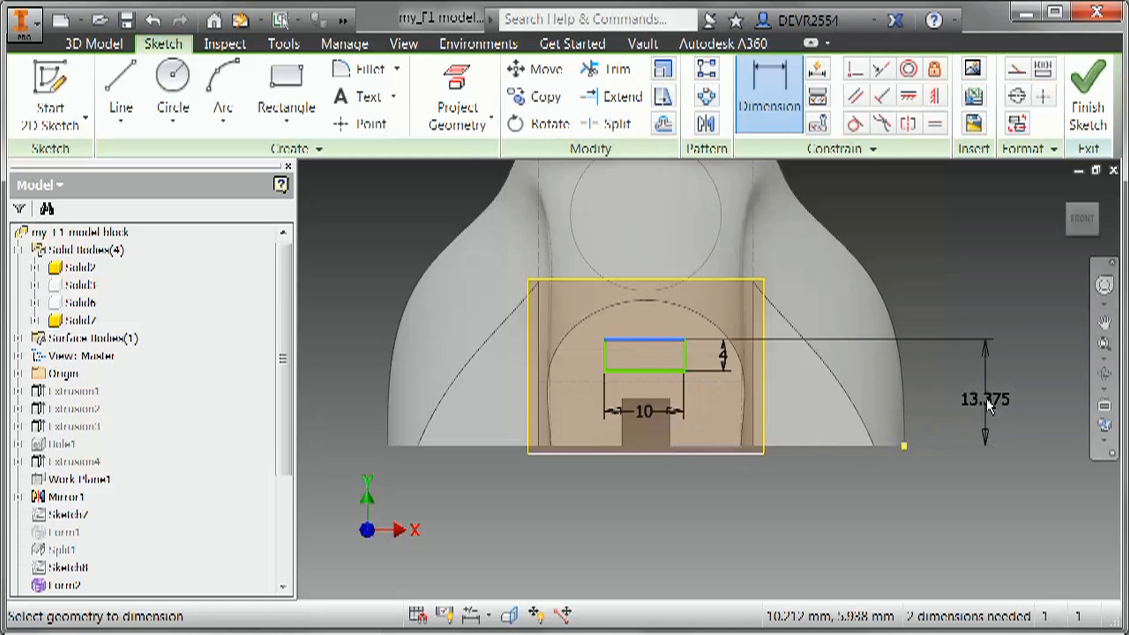
left_click(987, 400)
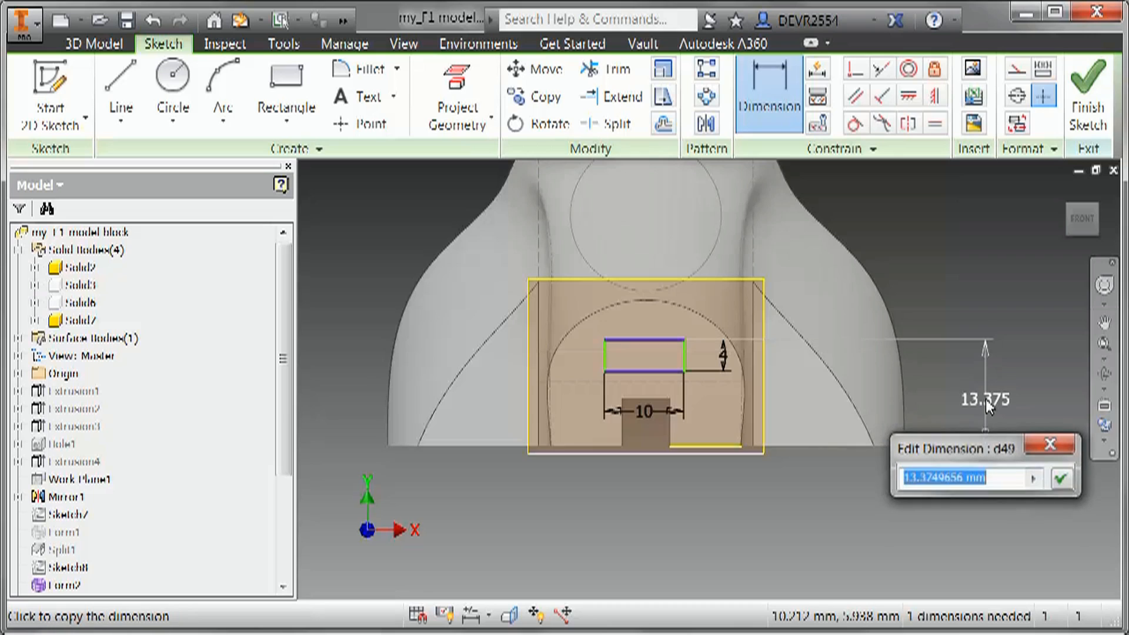
type("13")
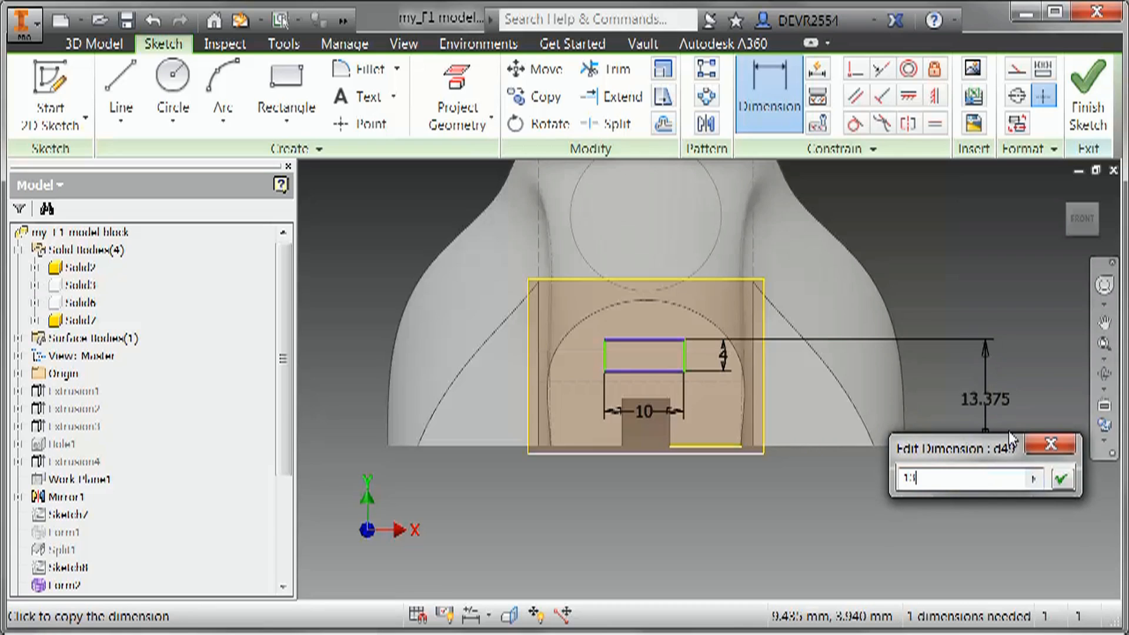
left_click(1061, 479)
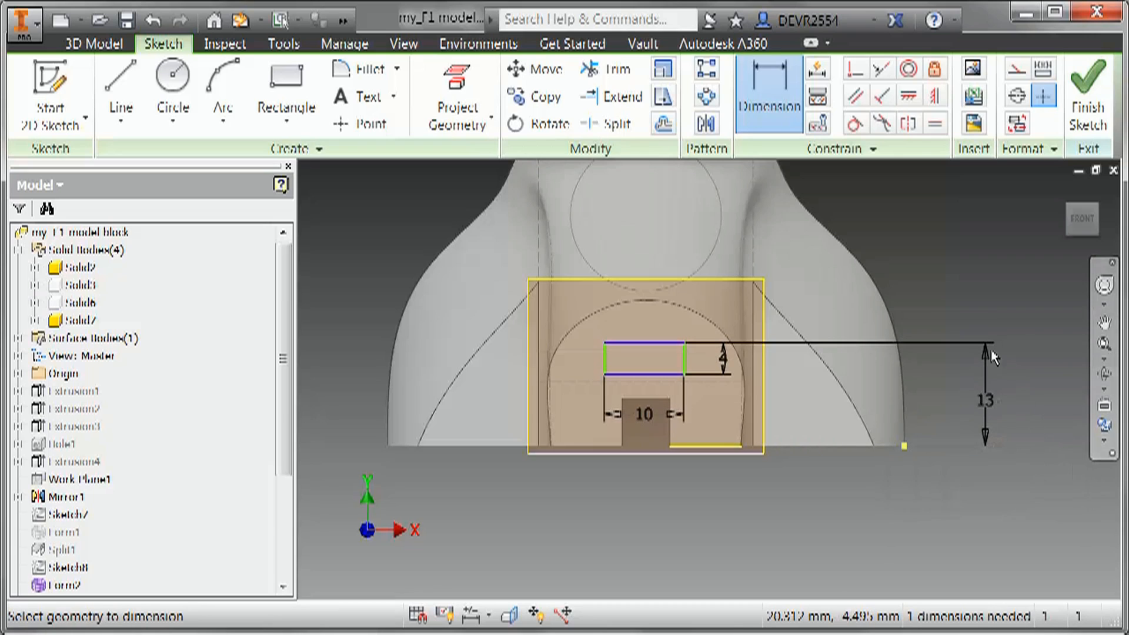
- Vertically align the midpoint of the rectangle's bottom edge with the midpoint of the slot's top edge
left_click(934, 96)
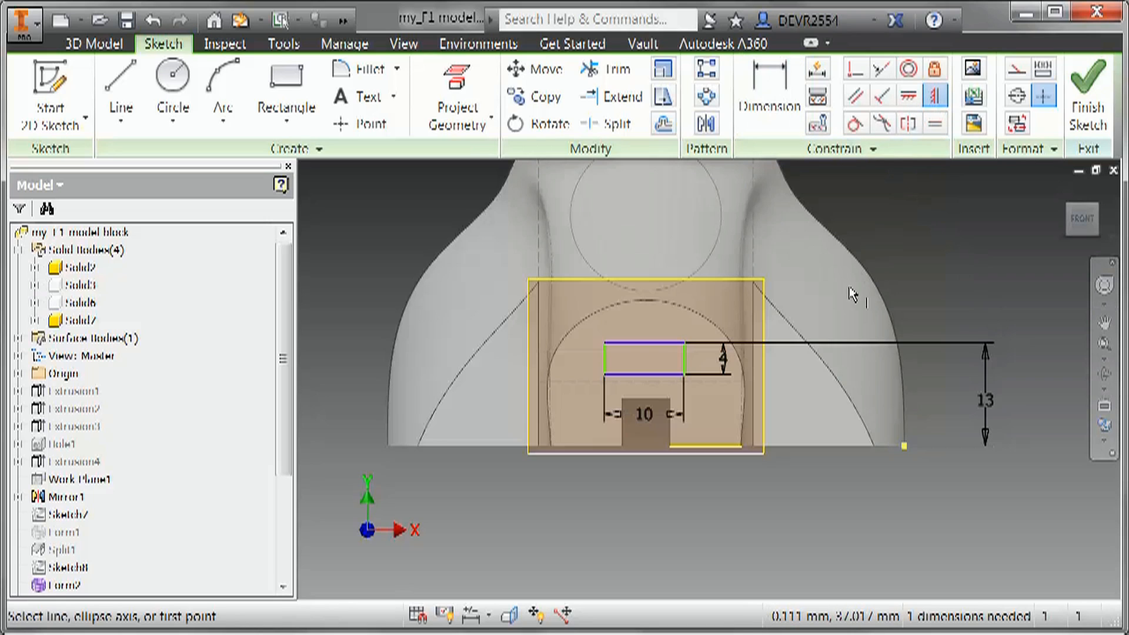
left_click(645, 374)
left_click(650, 399)
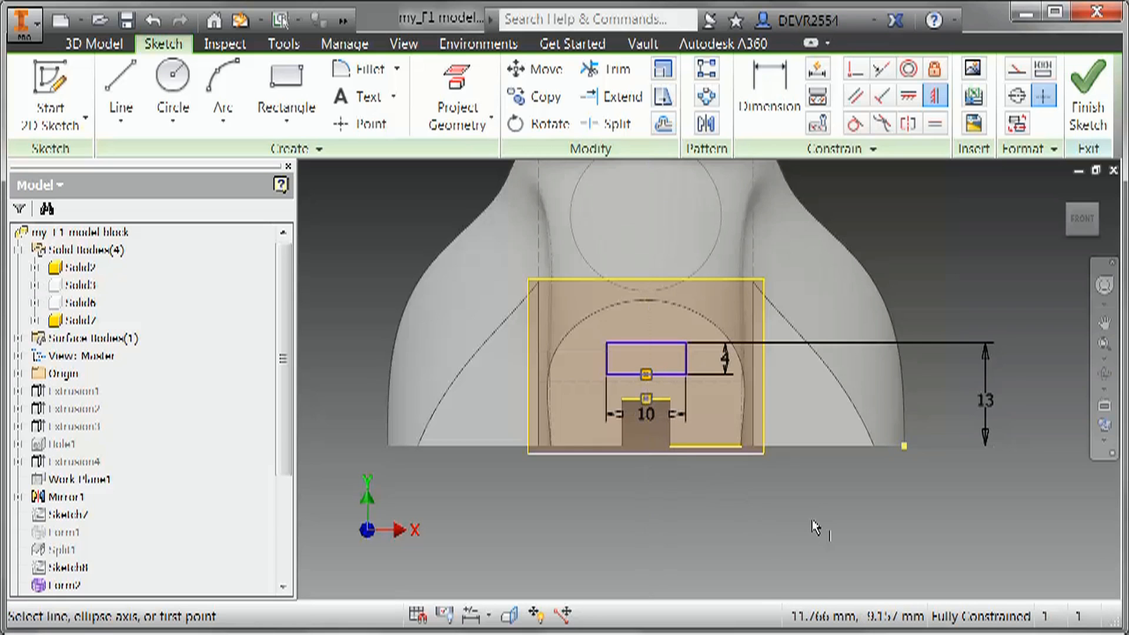
- Extrude the rectangle 10 mm outward from the cut face as a joined tab and hide the work plane there
key("e")
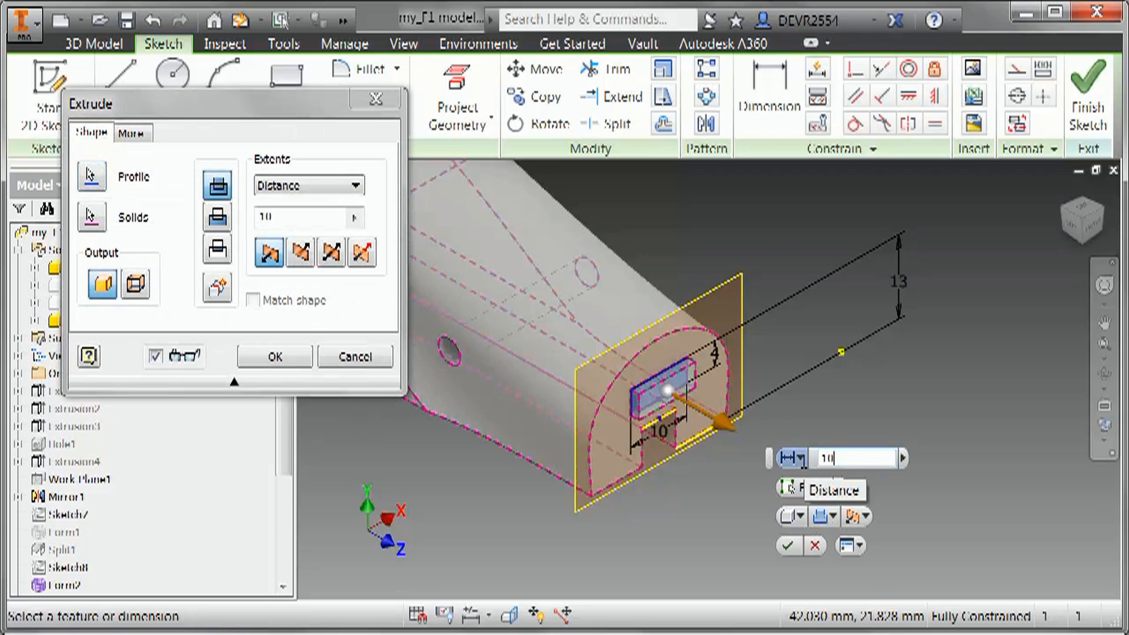
left_click(787, 546)
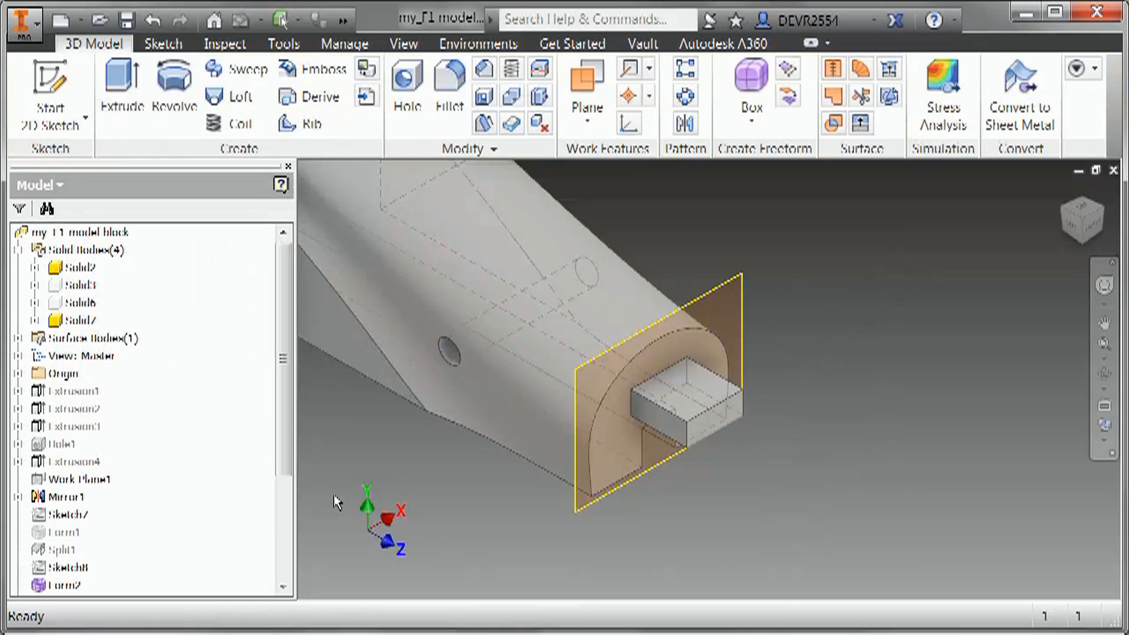
left_click_drag(284, 449, 269, 564)
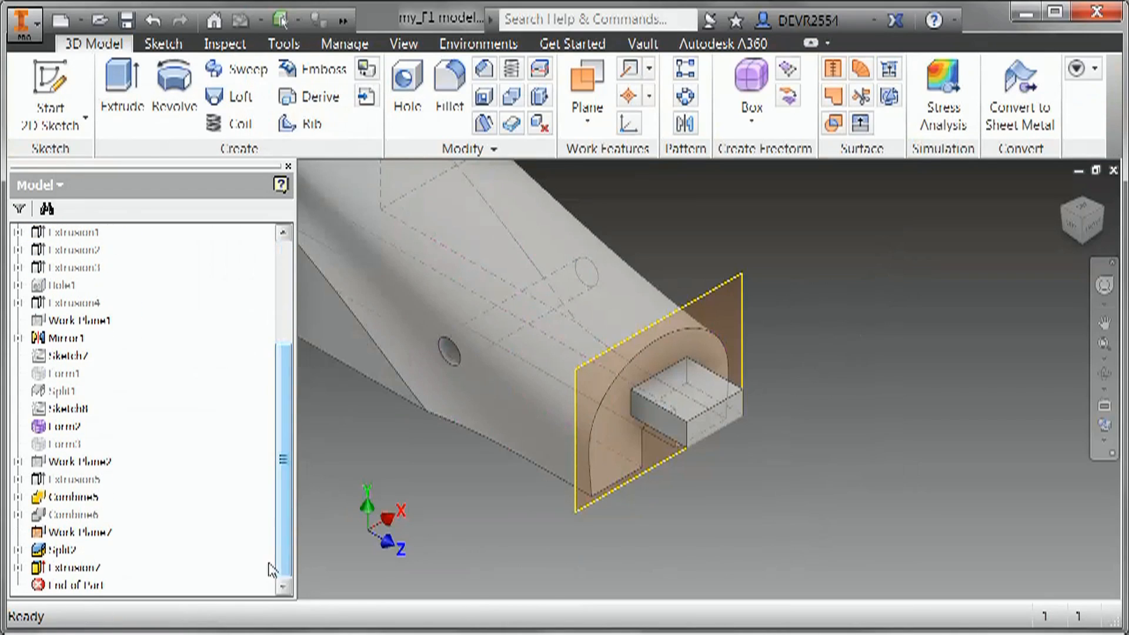
right_click(101, 533)
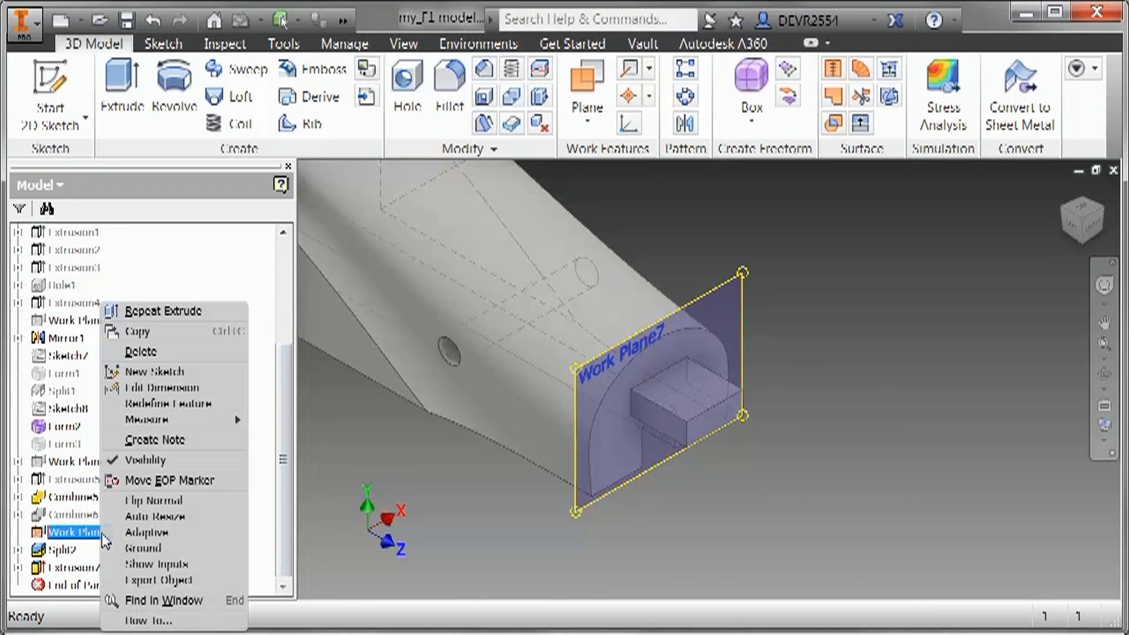
left_click(161, 464)
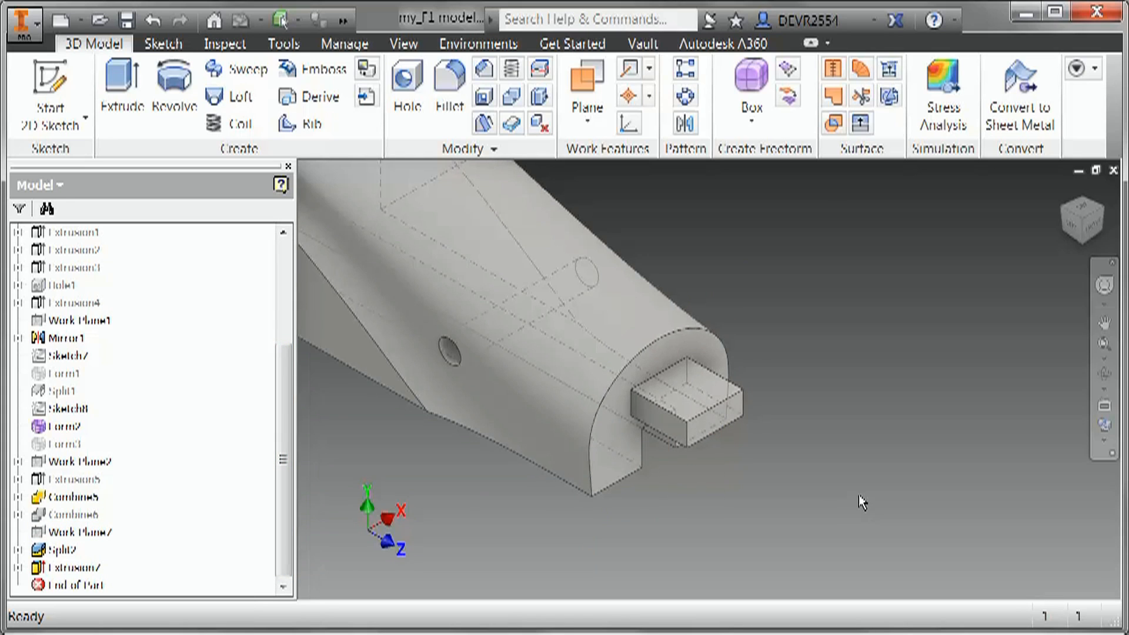
- Make the split-off nose Solid6 visible again in front of the car body
key("Home")
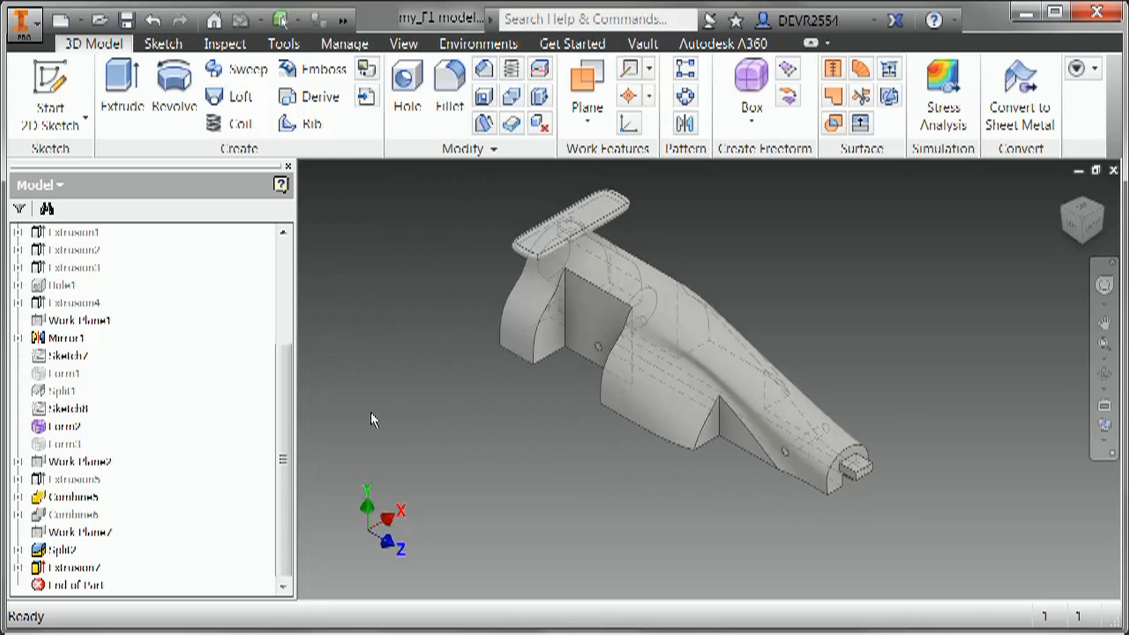
left_click_drag(284, 404, 285, 287)
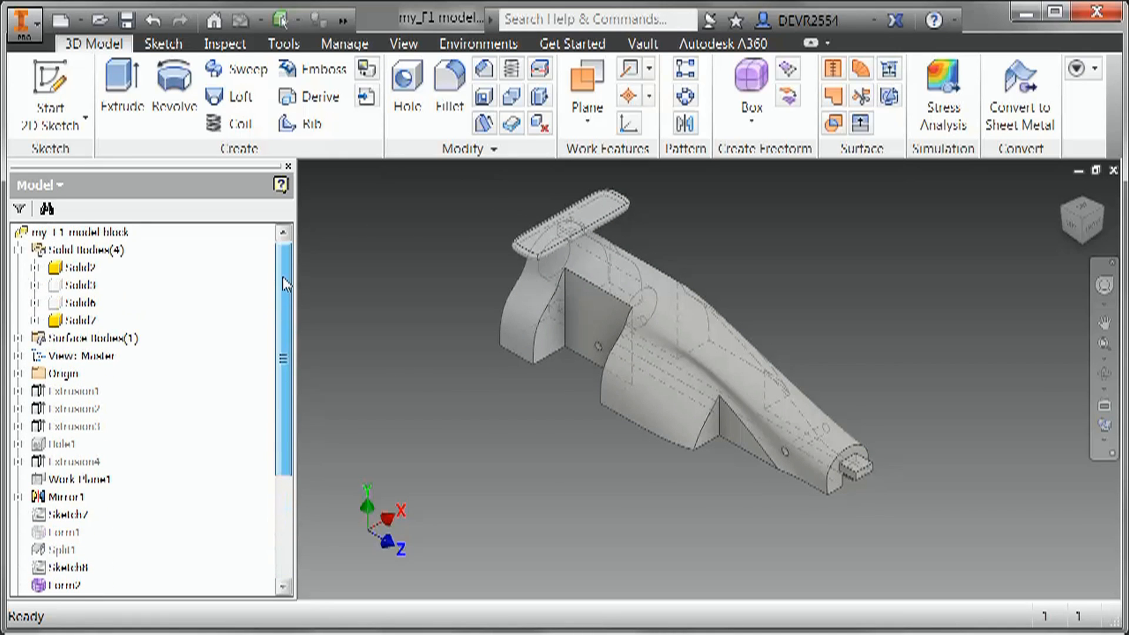
right_click(94, 306)
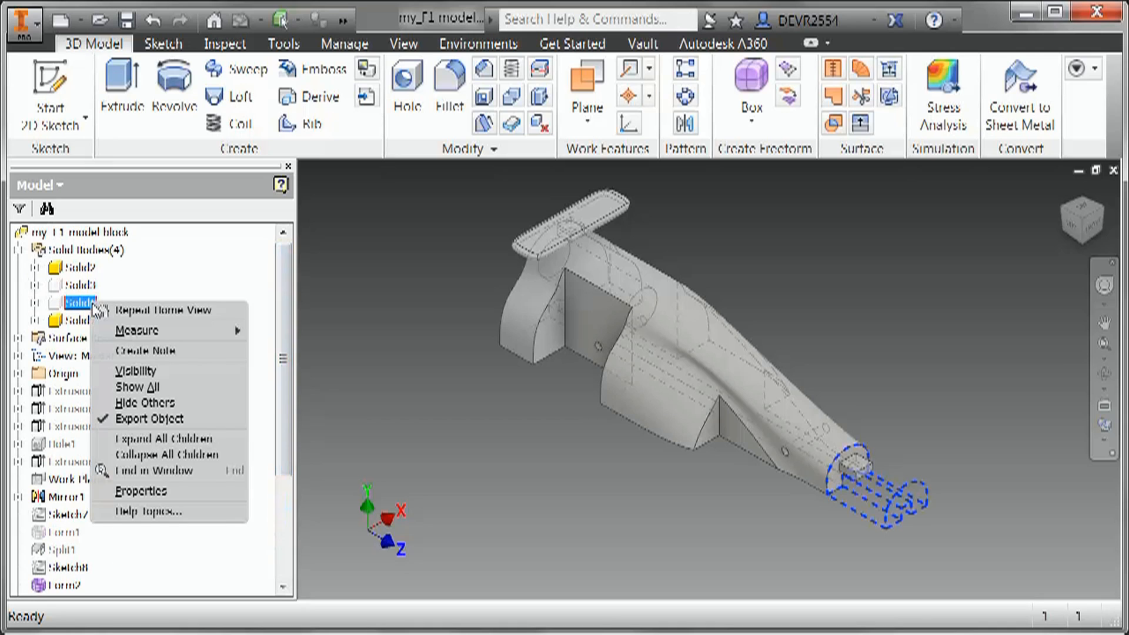
left_click(141, 368)
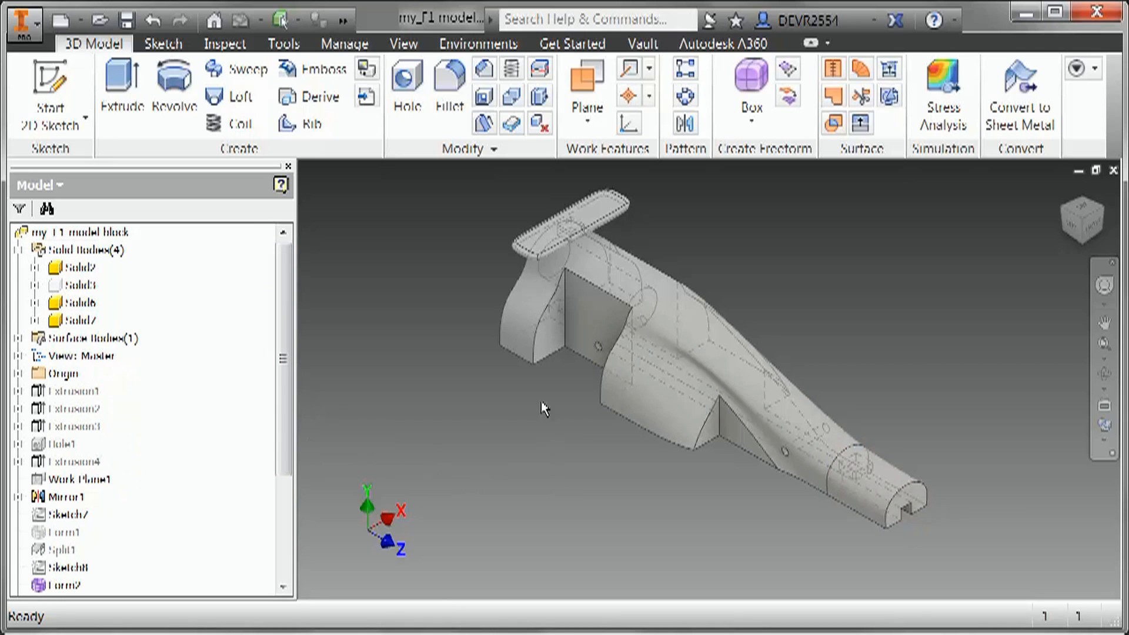
- Cut the car body Solid7 from the nose Solid6 with Combine, keeping the toolbody, to form the tab's socket
left_click(513, 98)
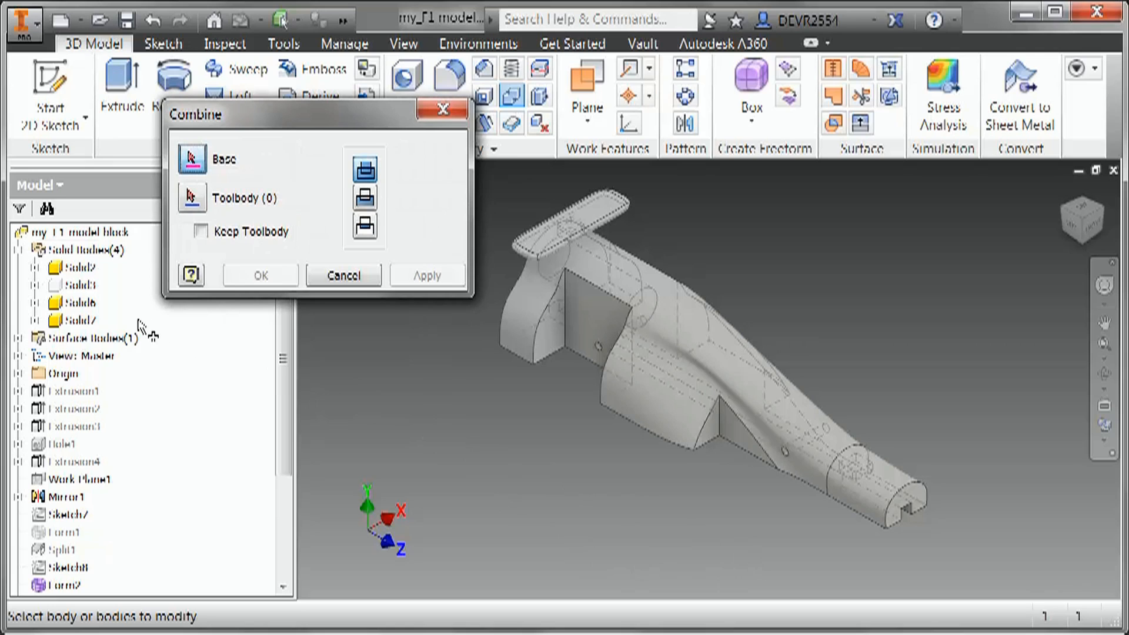
left_click(85, 303)
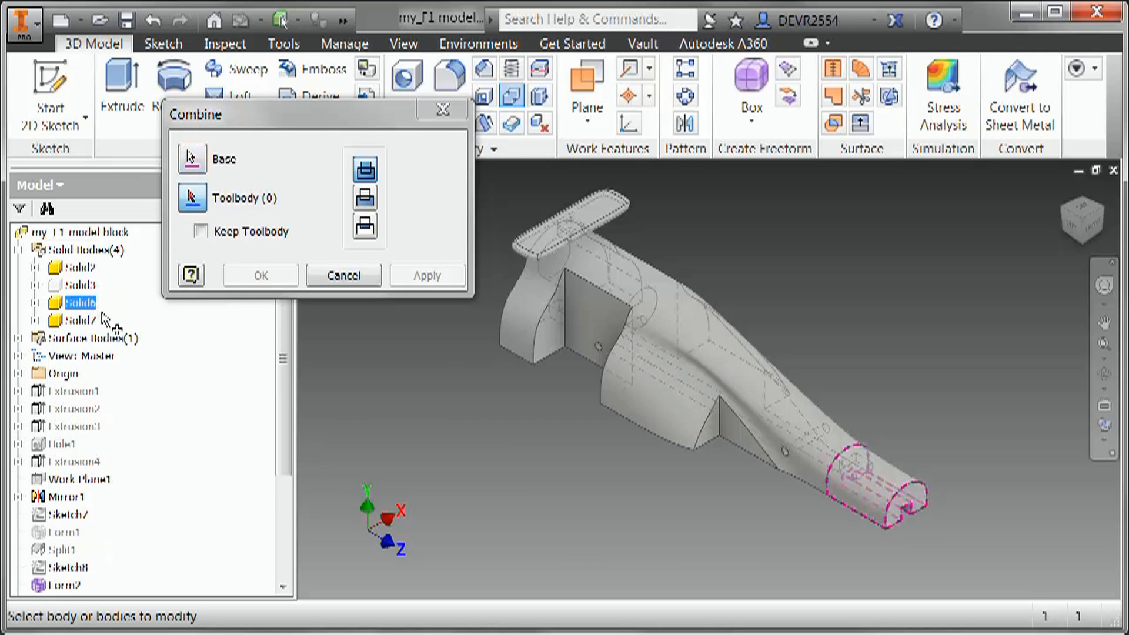
left_click(86, 318)
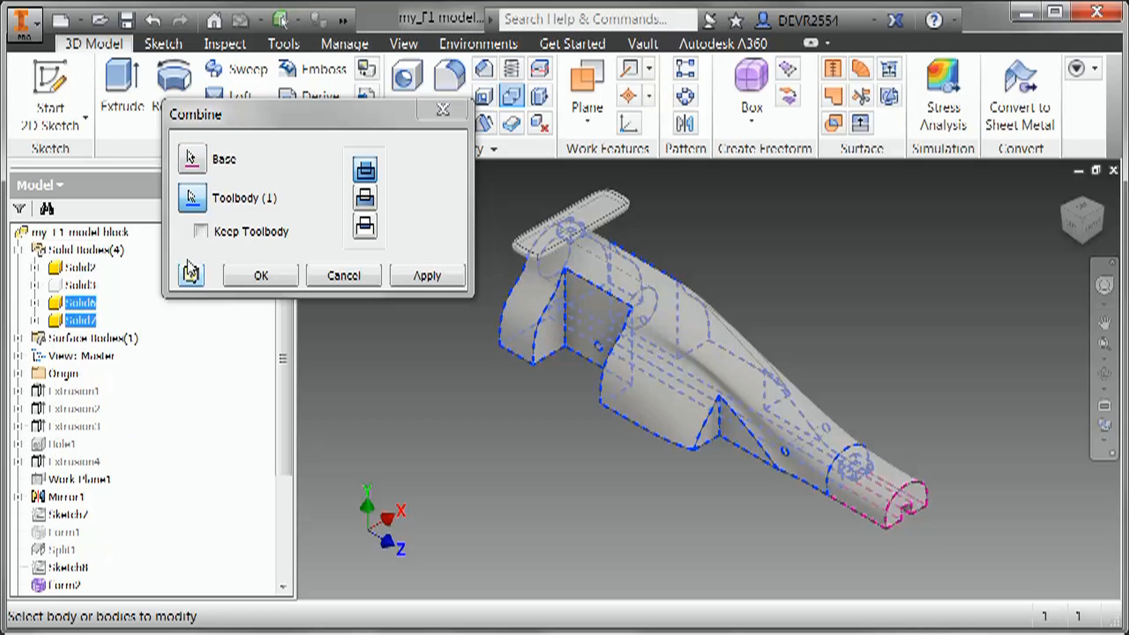
left_click(202, 233)
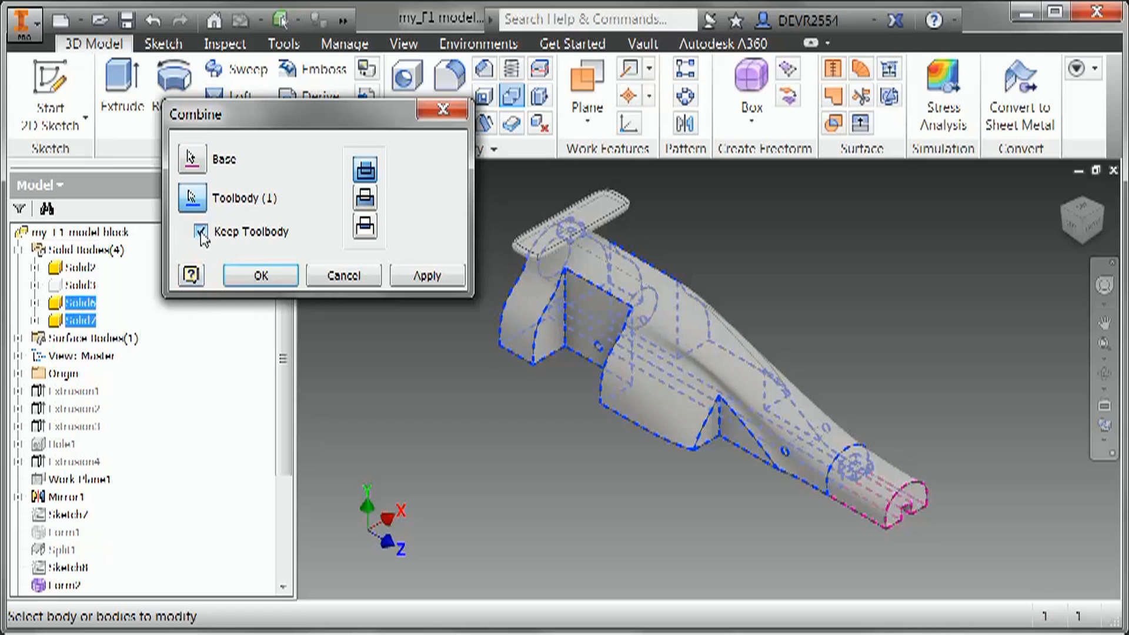
left_click(365, 200)
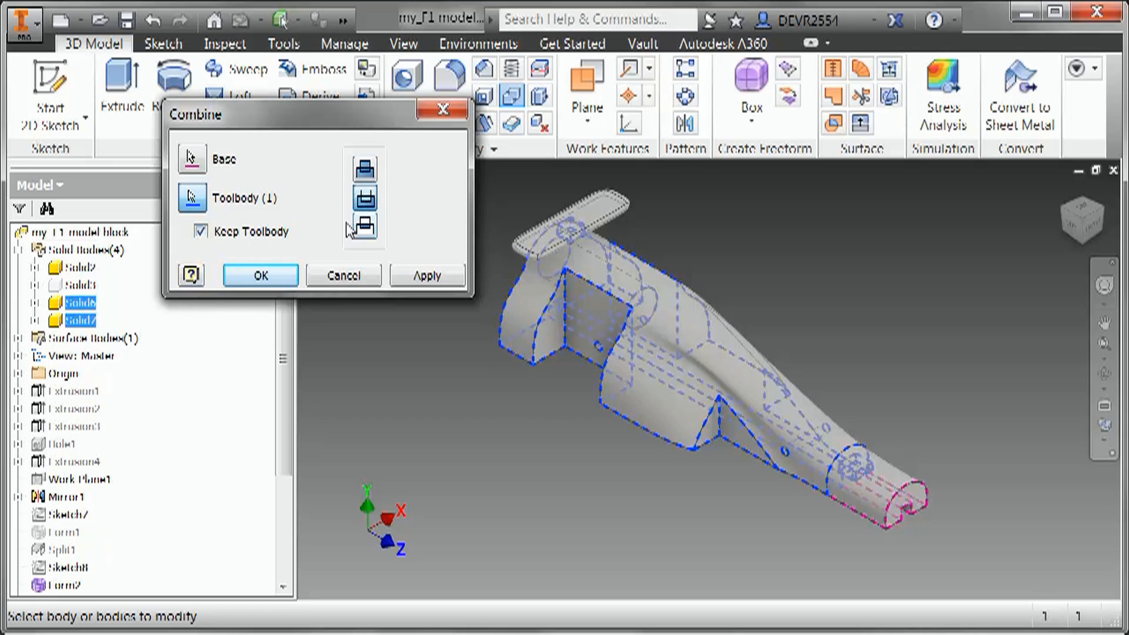
left_click(261, 276)
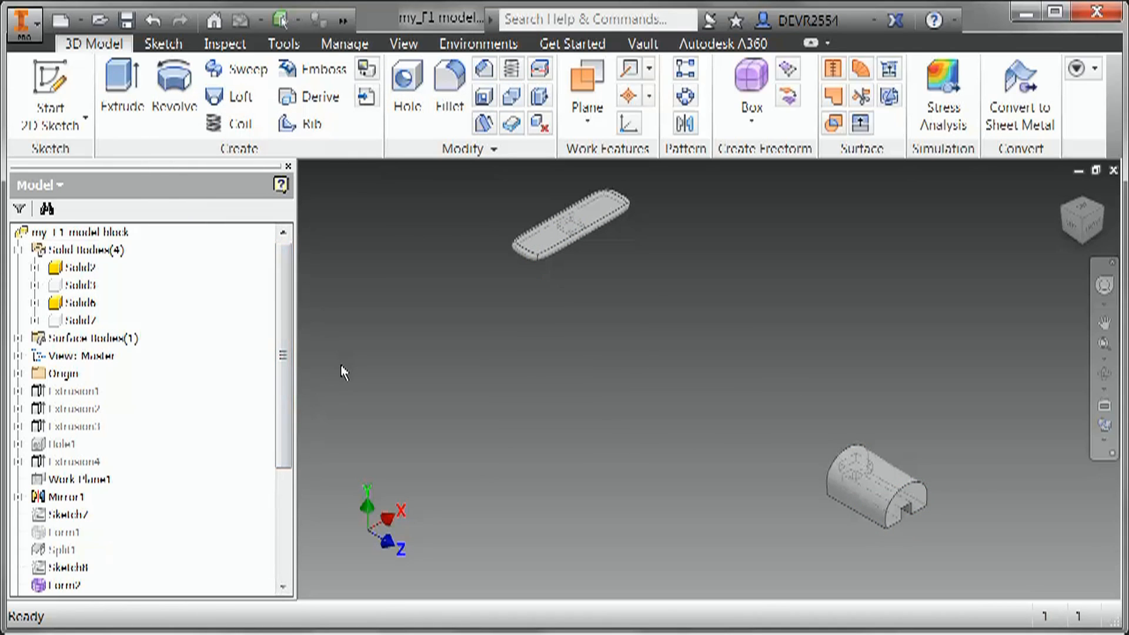
- Show all solid bodies of the car, including the body and front wing, and save the part
middle_click_drag(635, 433, 456, 277)
key("F4")
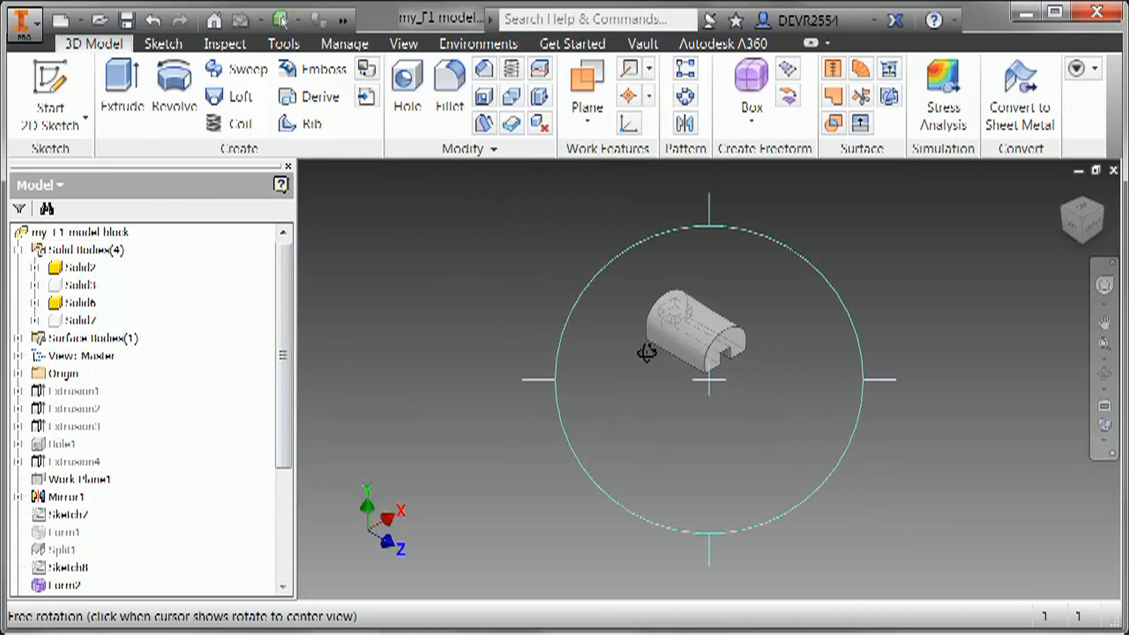
left_click(681, 348)
left_click_drag(725, 379, 636, 384)
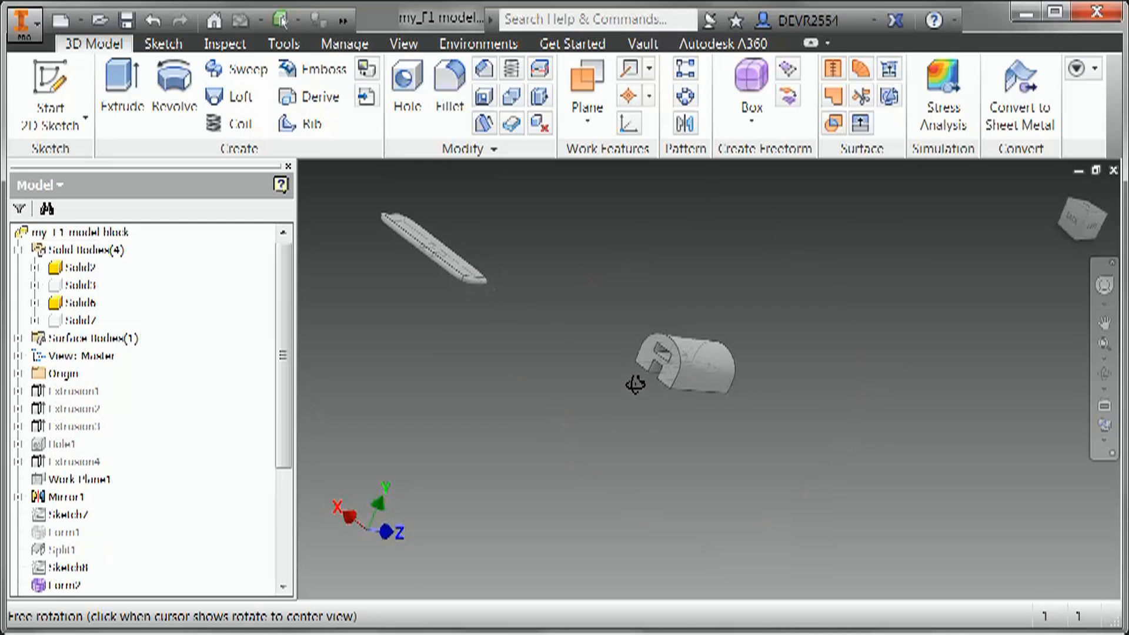
key("F6")
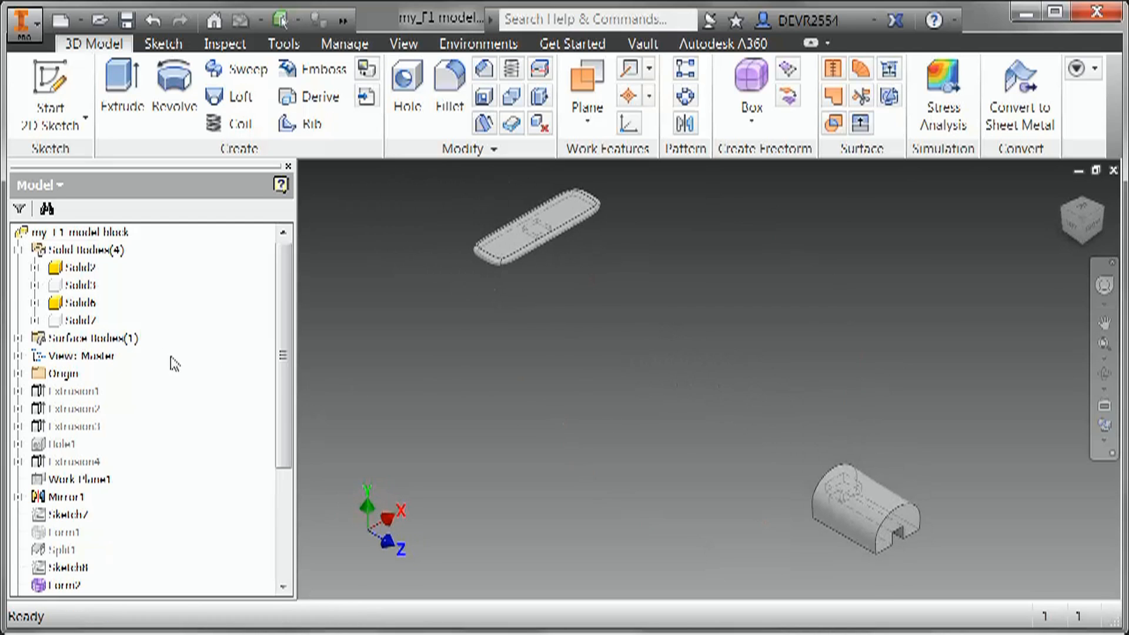
right_click(89, 320)
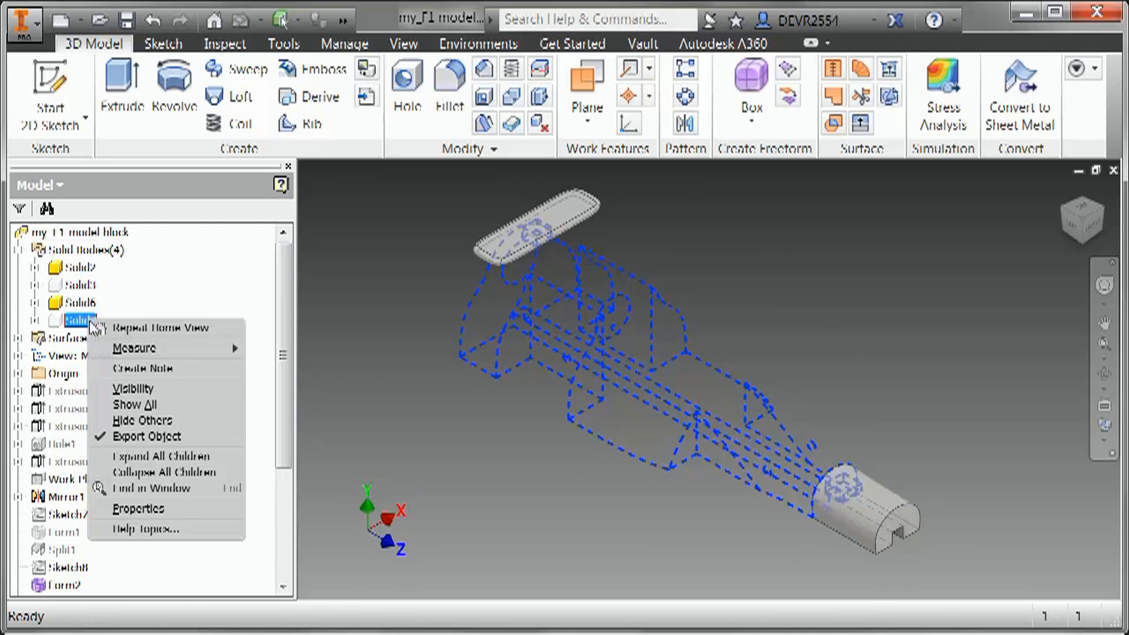
left_click(135, 404)
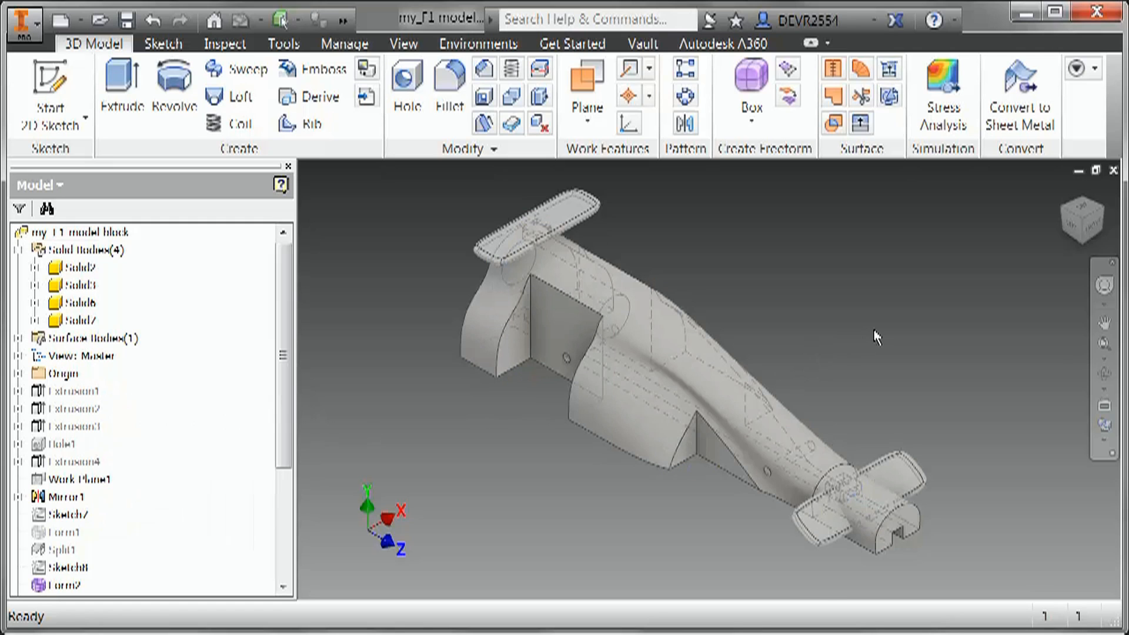
key("F6")
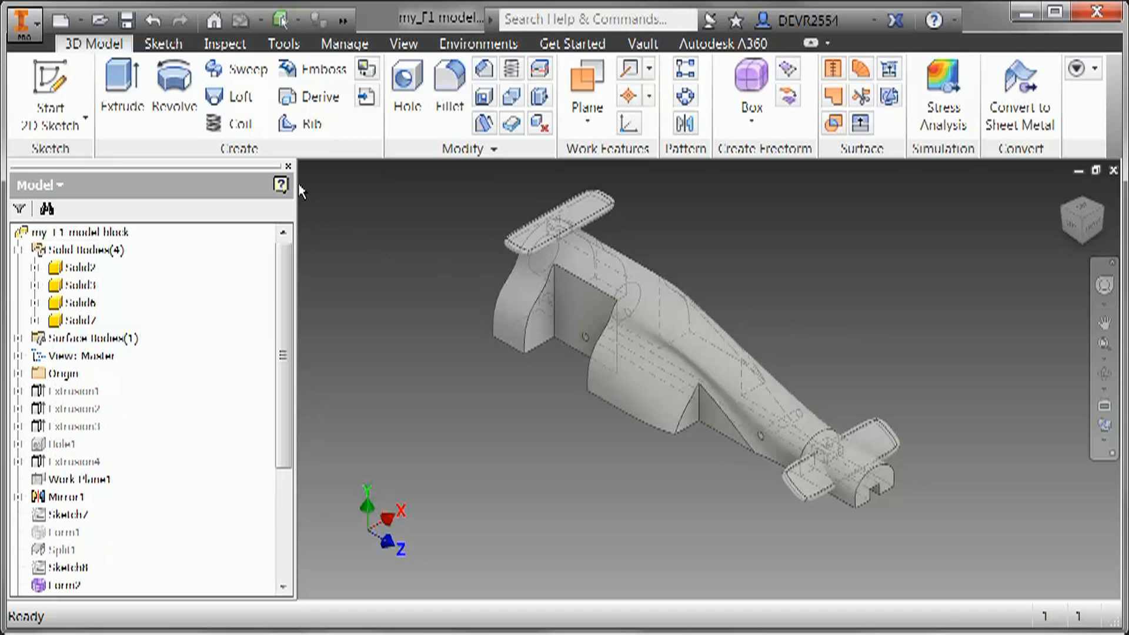
left_click(127, 22)
- Edit the front wing freeform and extrude the rear half of its end face outward by -3 in X
scroll(879, 511, "up", 5)
left_click(647, 403)
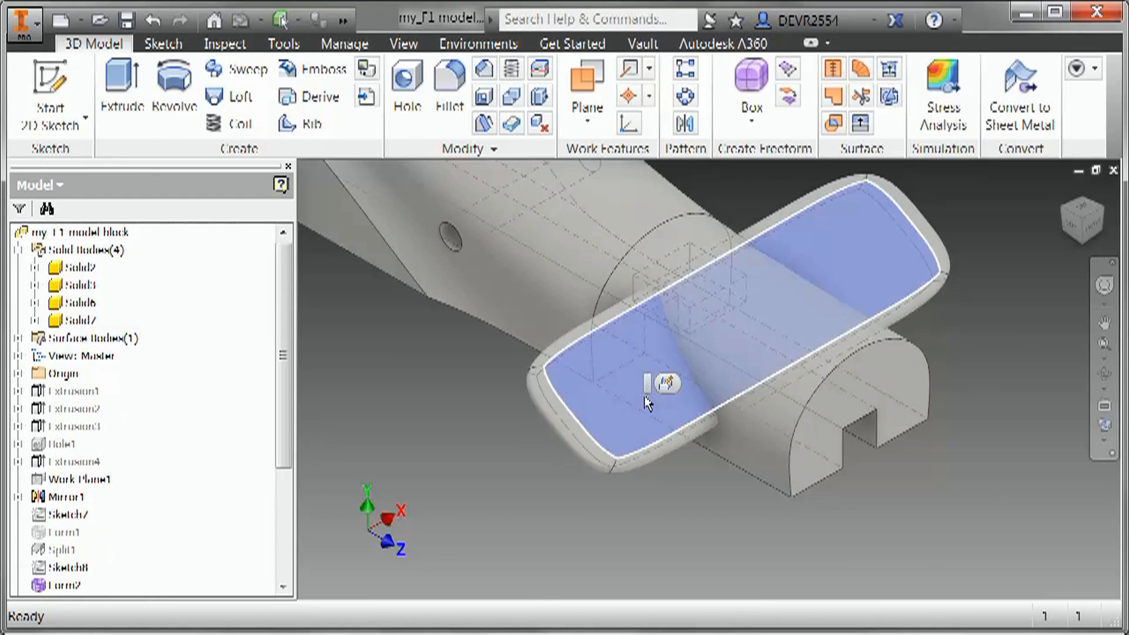
left_click(666, 385)
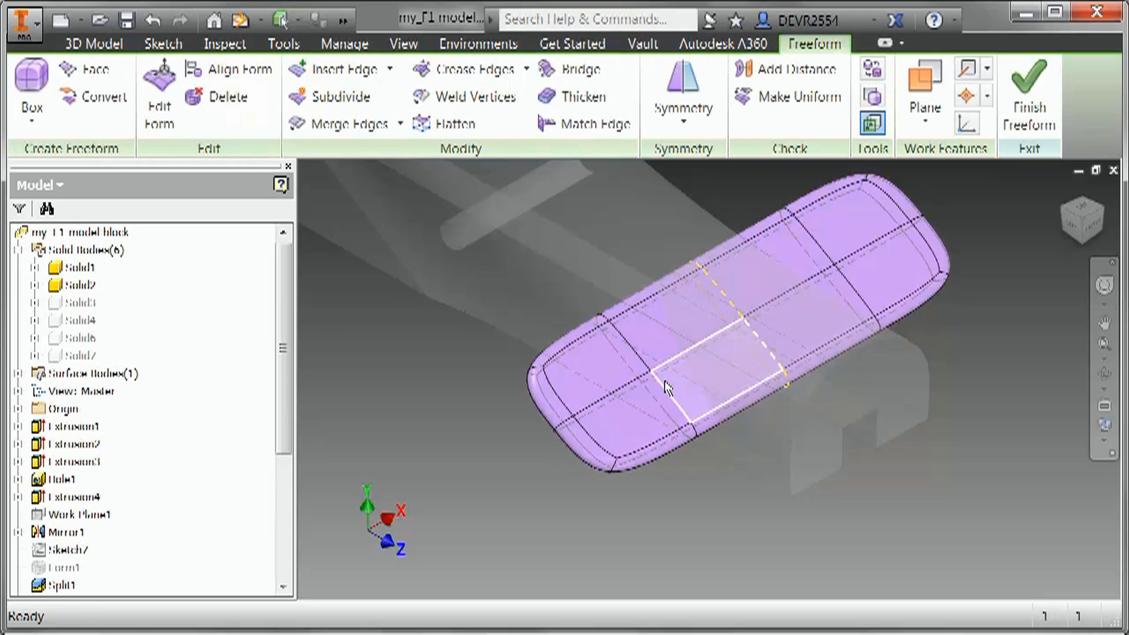
left_click(554, 410)
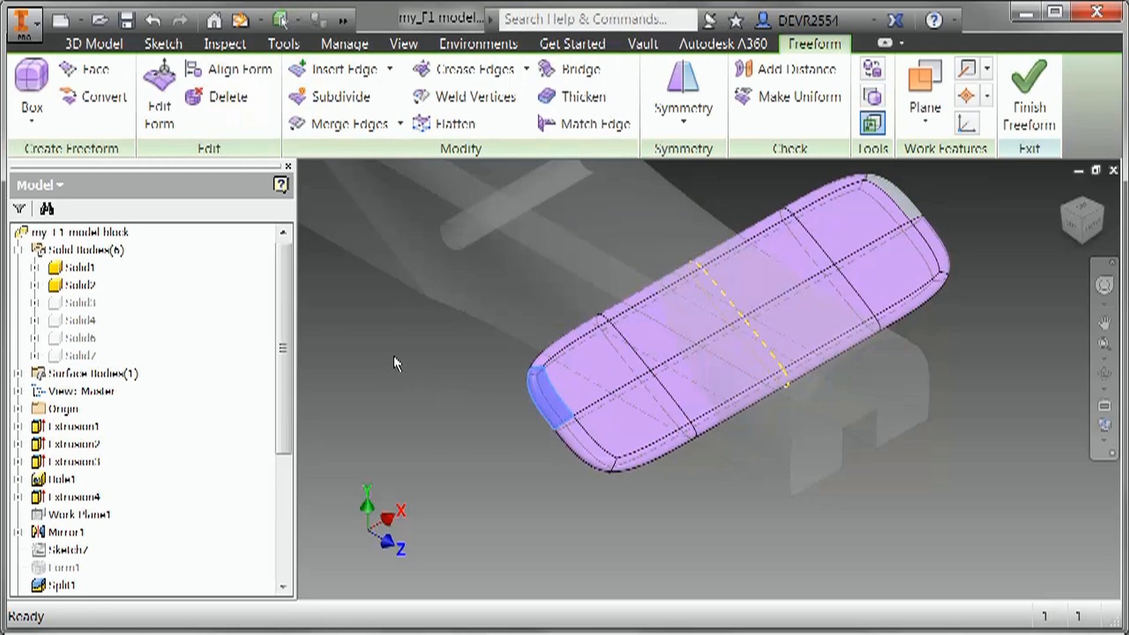
left_click(158, 109)
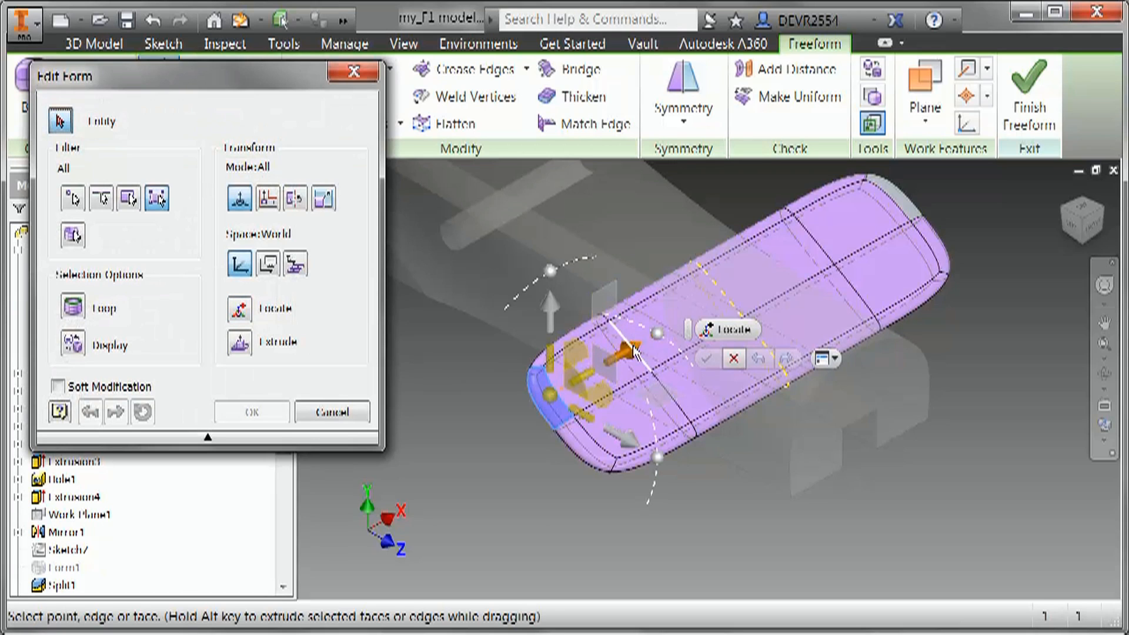
mouse_move(615, 356)
left_mouse_down("alt")
mouse_move(612, 369)
mouse_move(603, 363)
left_mouse_up("alt")
type("-3")
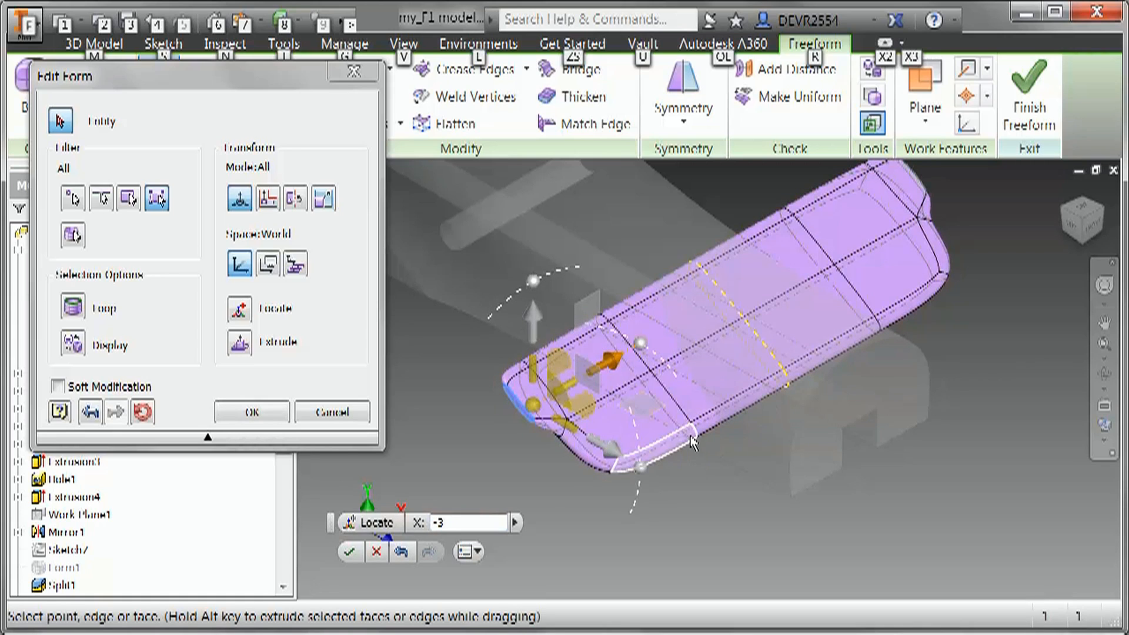
- Move the front wing's crosswise edge loop between the centreline and the outer end 4 mm in Z, and finish the freeform
left_click(684, 416)
double_click(684, 416)
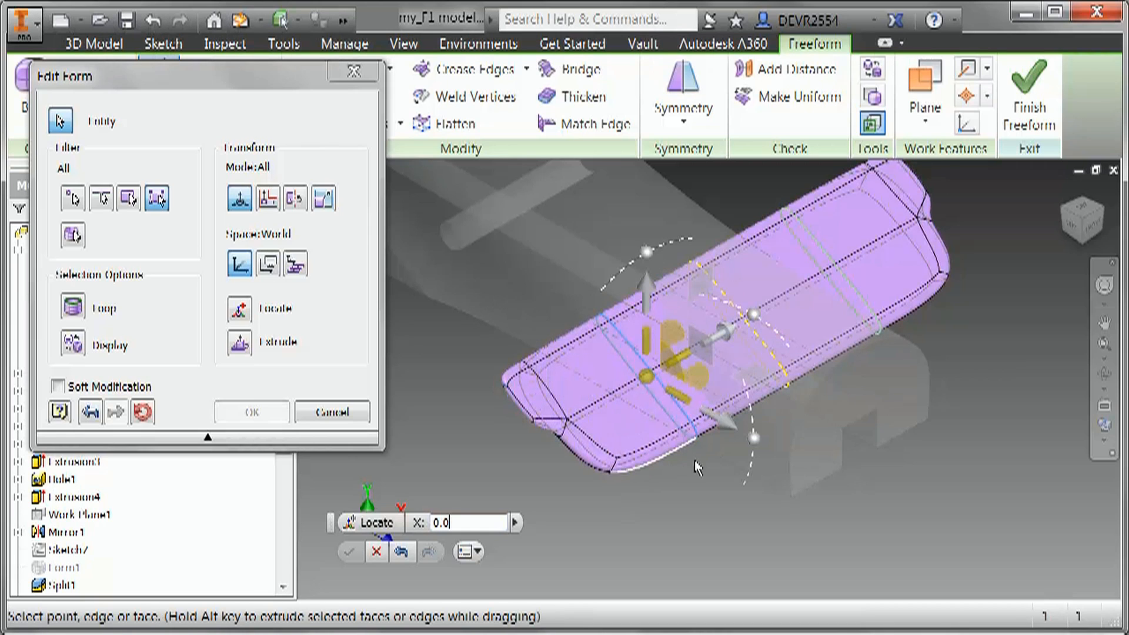
left_click_drag(733, 429, 758, 470)
type("4")
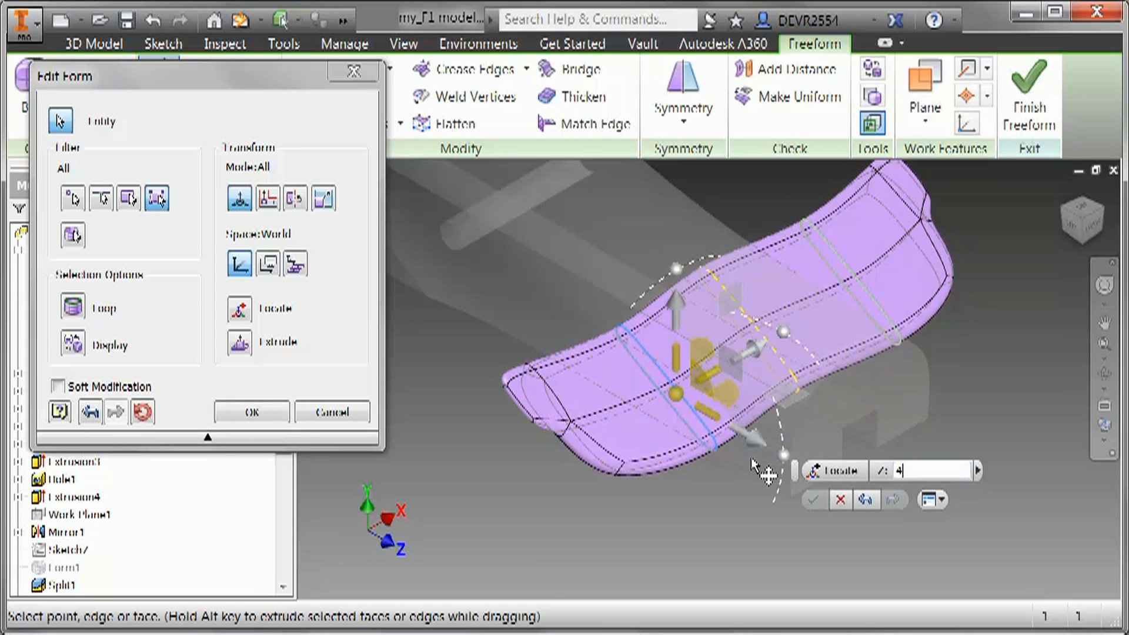
left_click(814, 500)
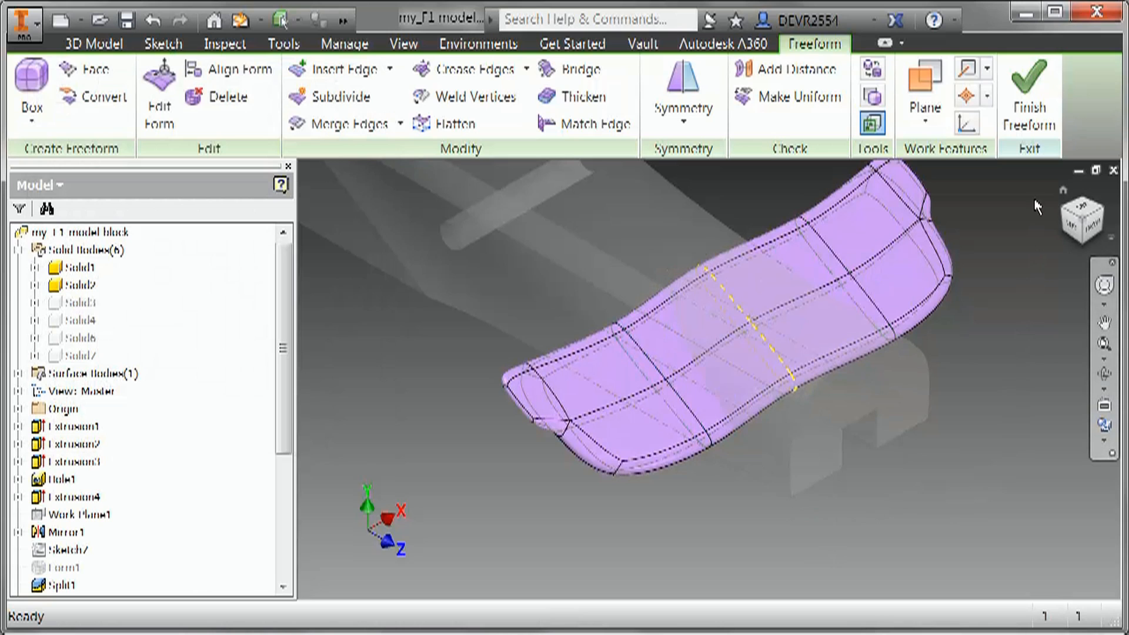
left_click(1042, 115)
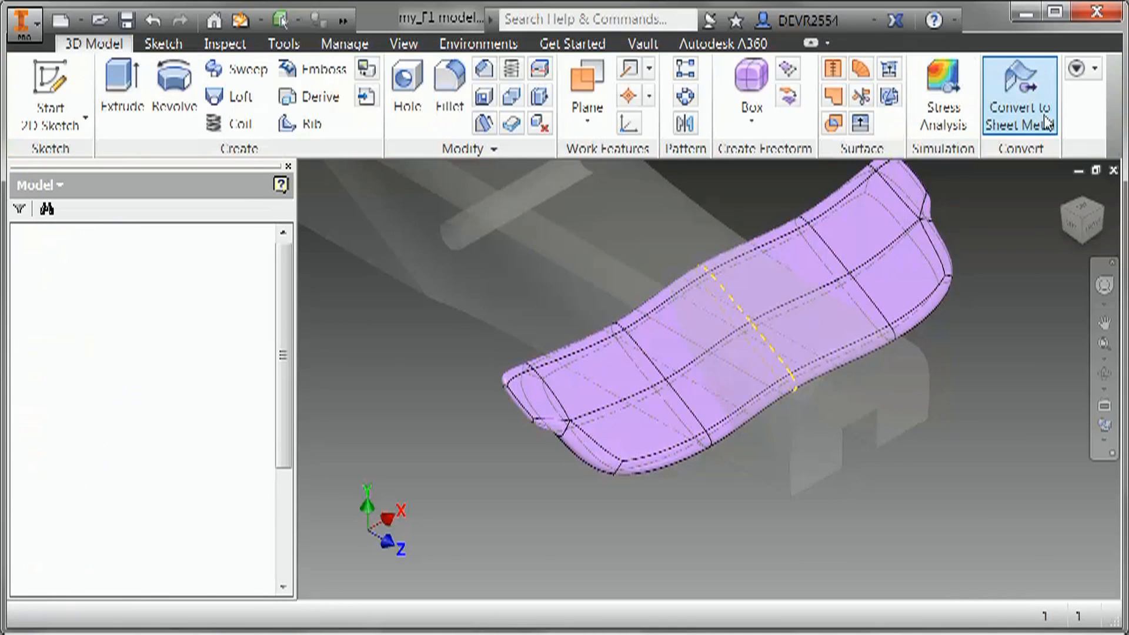
- Open the freeform body of the rear wing on top of the car for editing
scroll(944, 409, "down", 5)
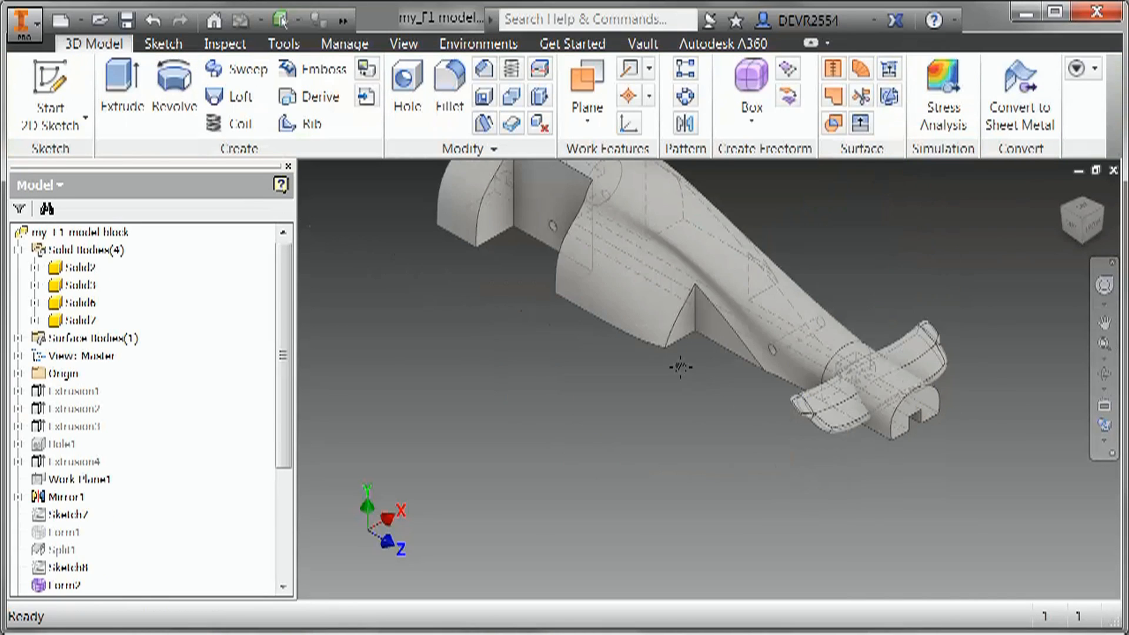
middle_click_drag(680, 365, 748, 592)
scroll(562, 378, "up", 3)
middle_click_drag(571, 370, 610, 544)
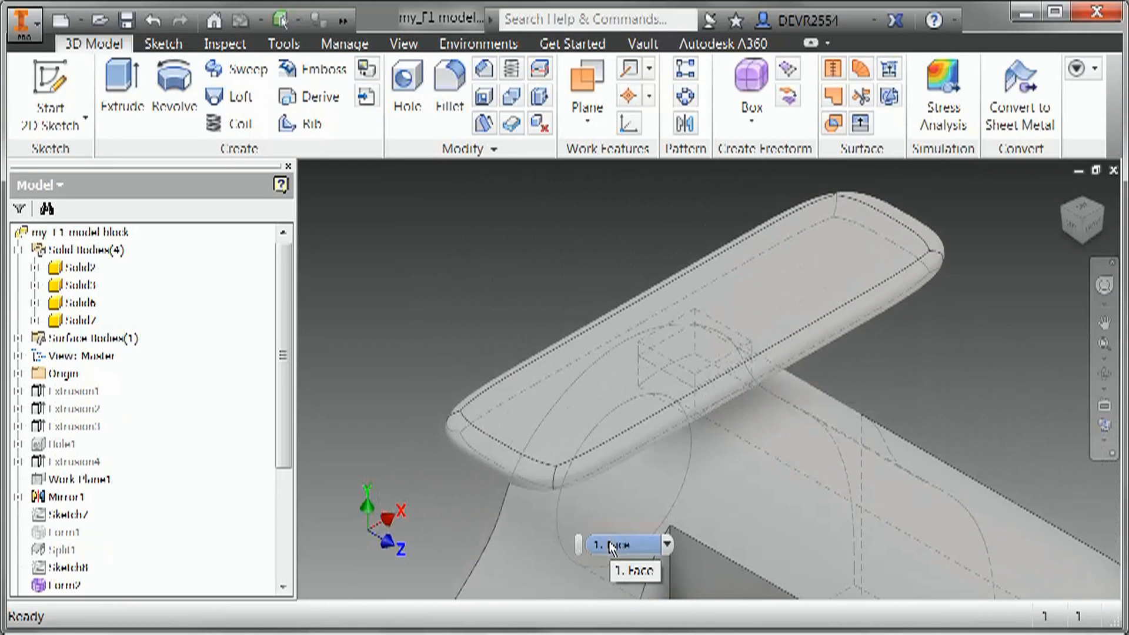
left_click(580, 406)
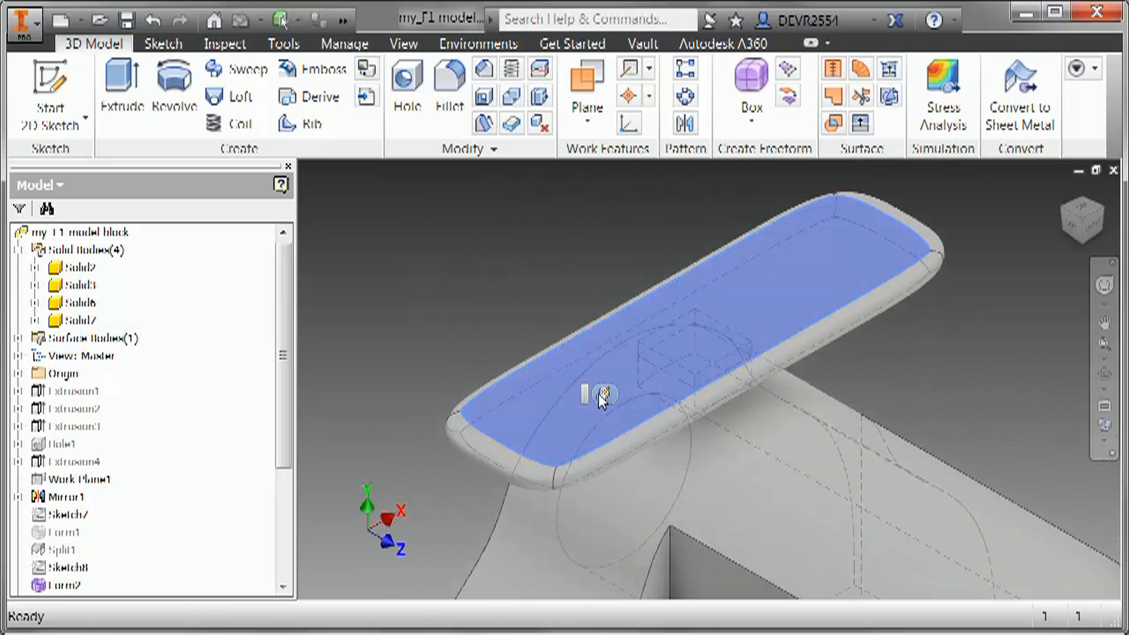
left_click(603, 395)
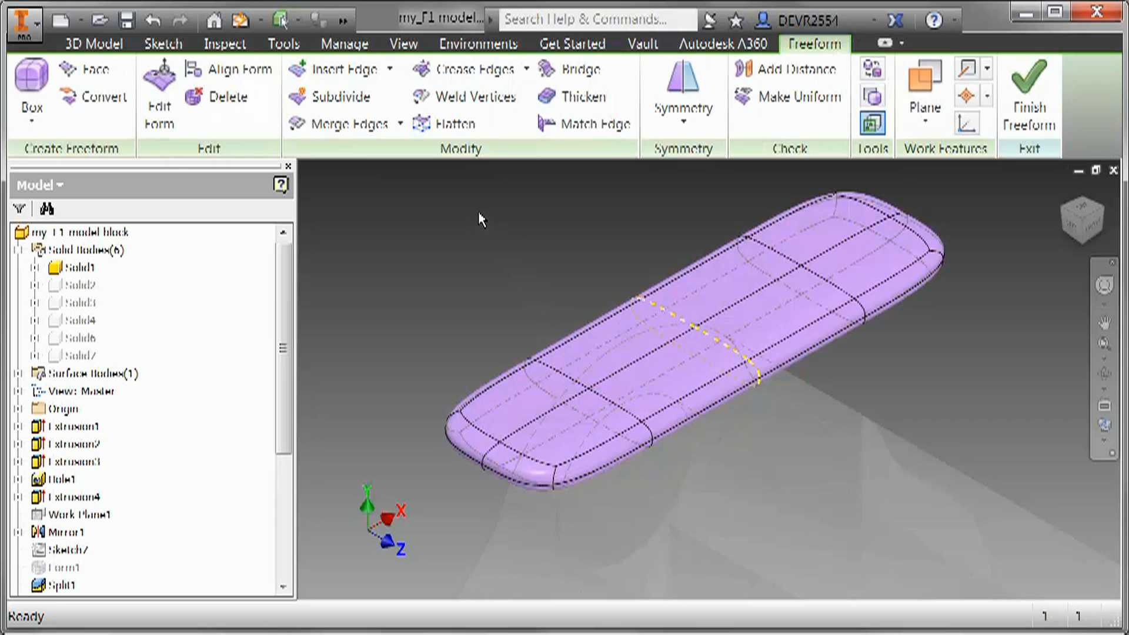
- Add symmetry between the rear wing's upper and lower halves, using opposite top and bottom faces beside the centreline
left_click(679, 106)
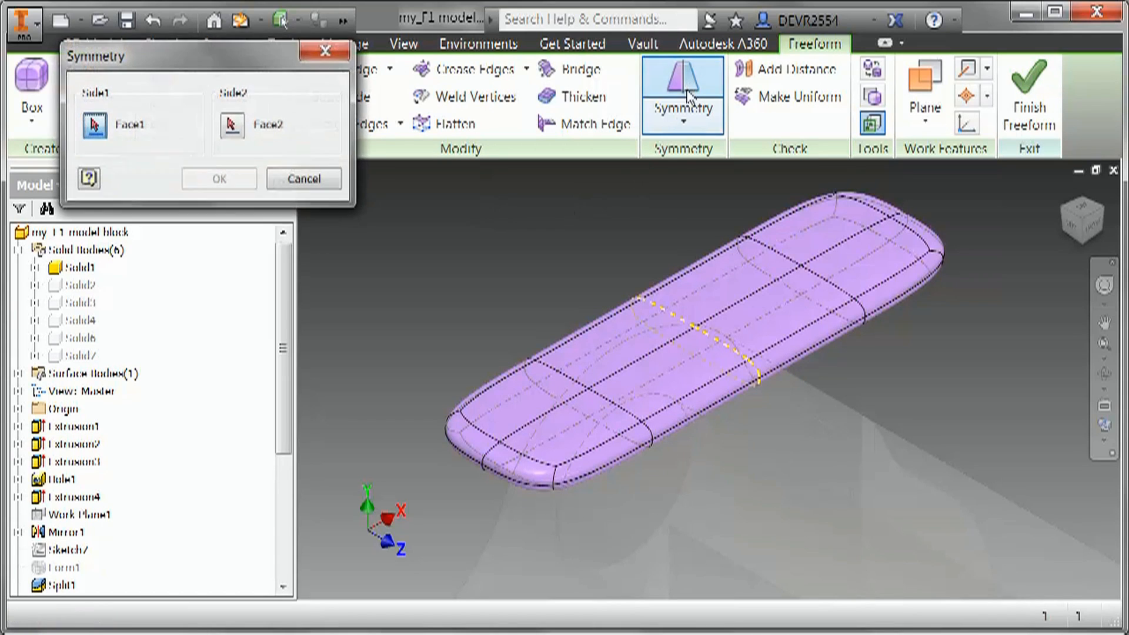
left_click(623, 340)
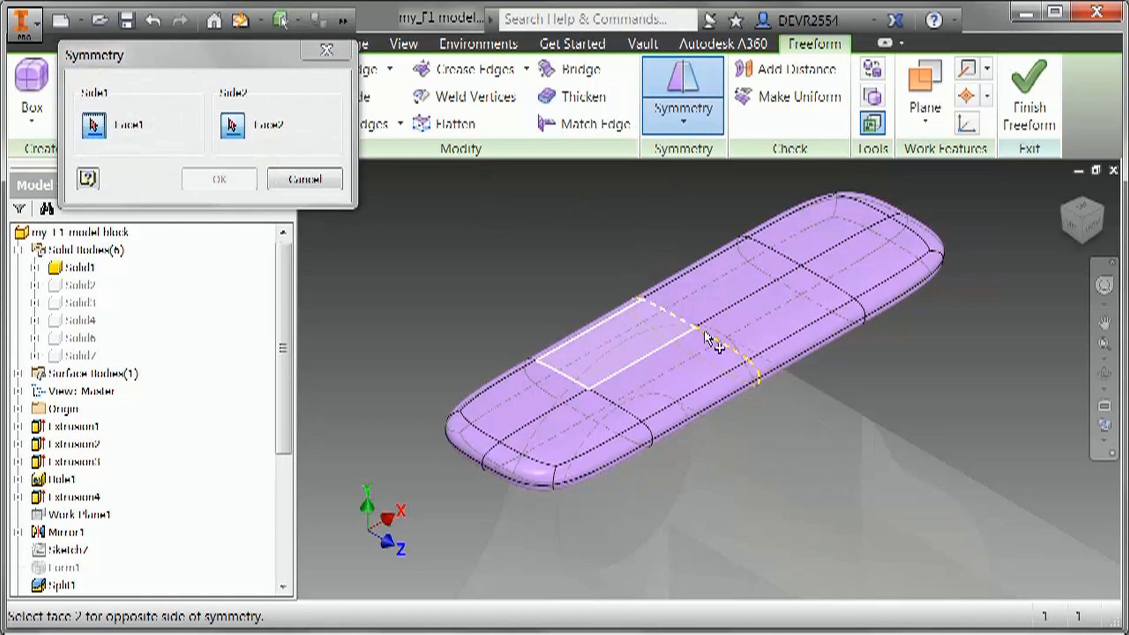
key("F4")
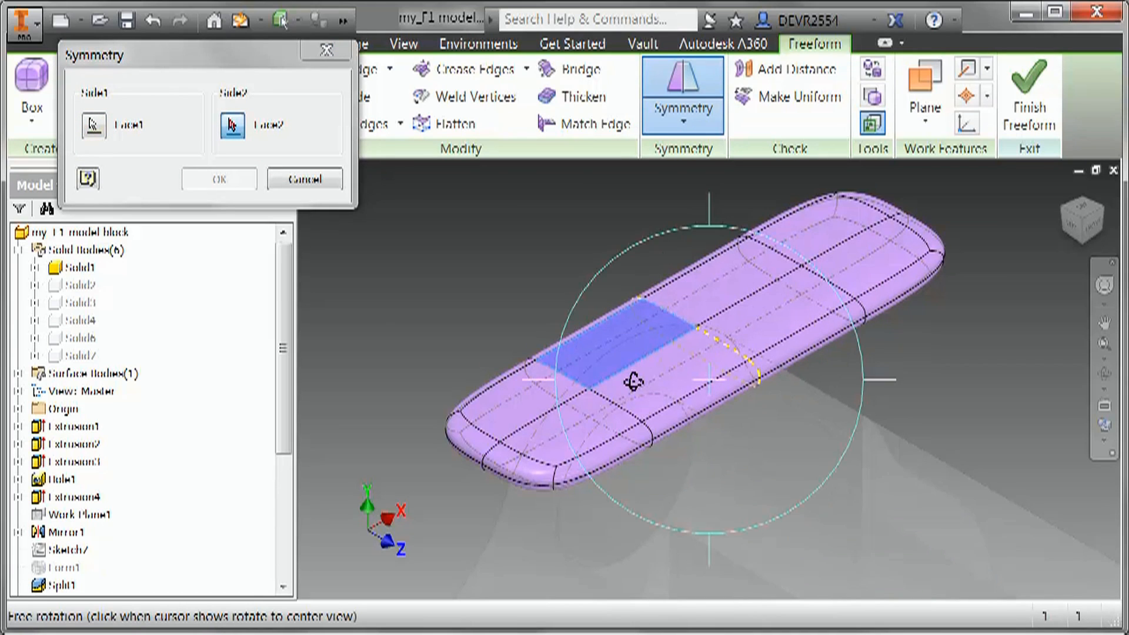
mouse_move(647, 373)
left_mouse_down()
mouse_move(819, 358)
mouse_move(585, 415)
mouse_move(649, 371)
mouse_move(635, 380)
left_mouse_up()
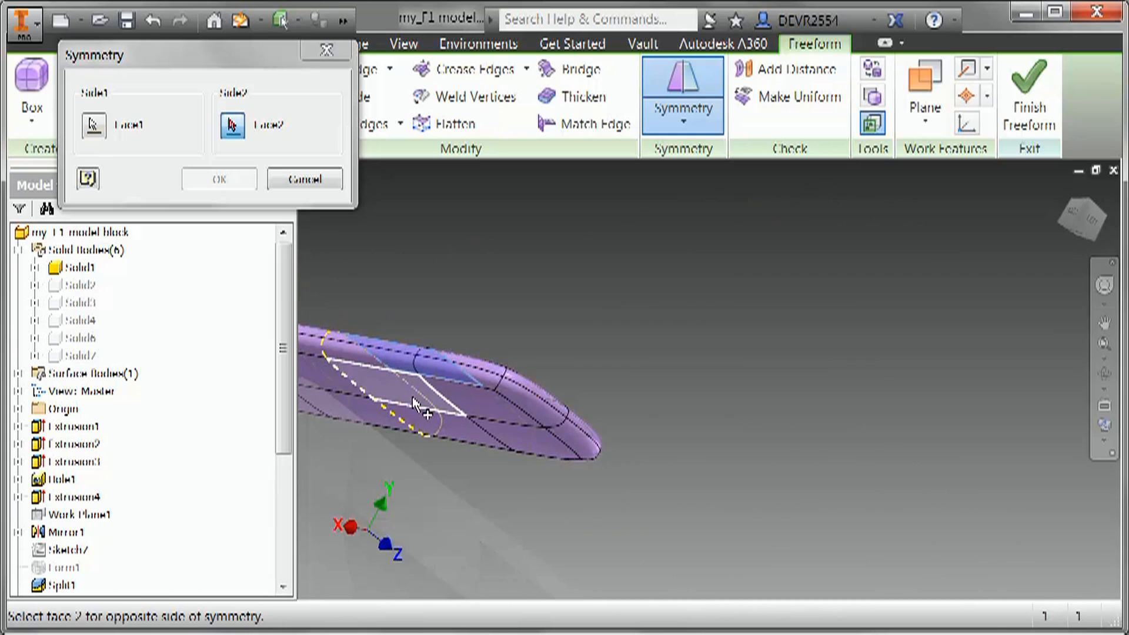
left_click(419, 406)
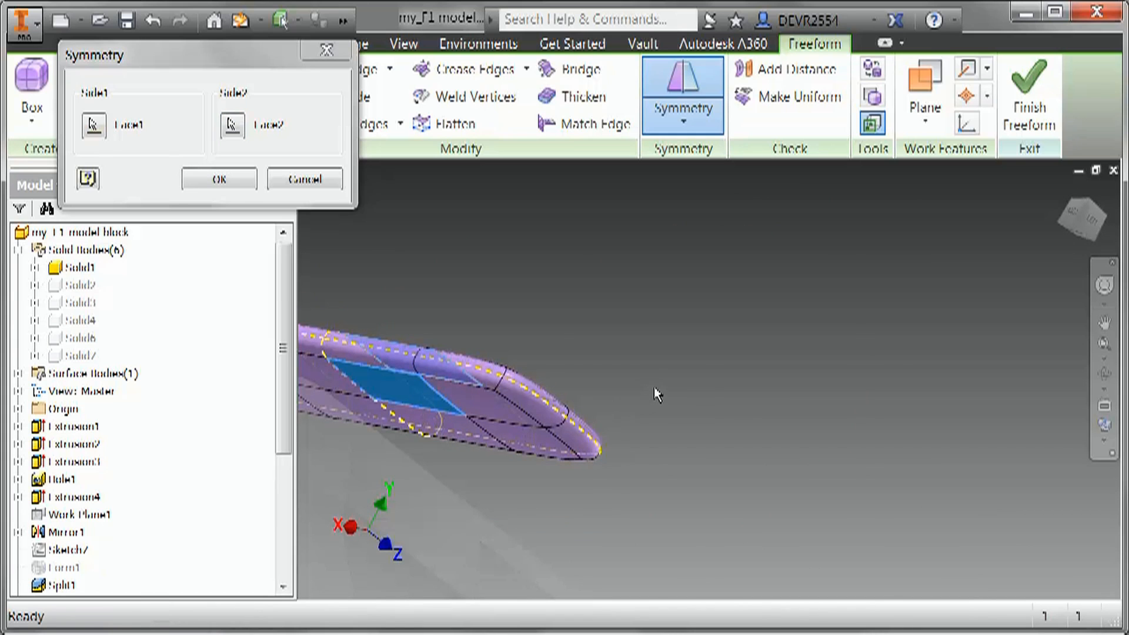
key("F4")
left_click_drag(671, 381, 499, 382)
left_click(243, 183)
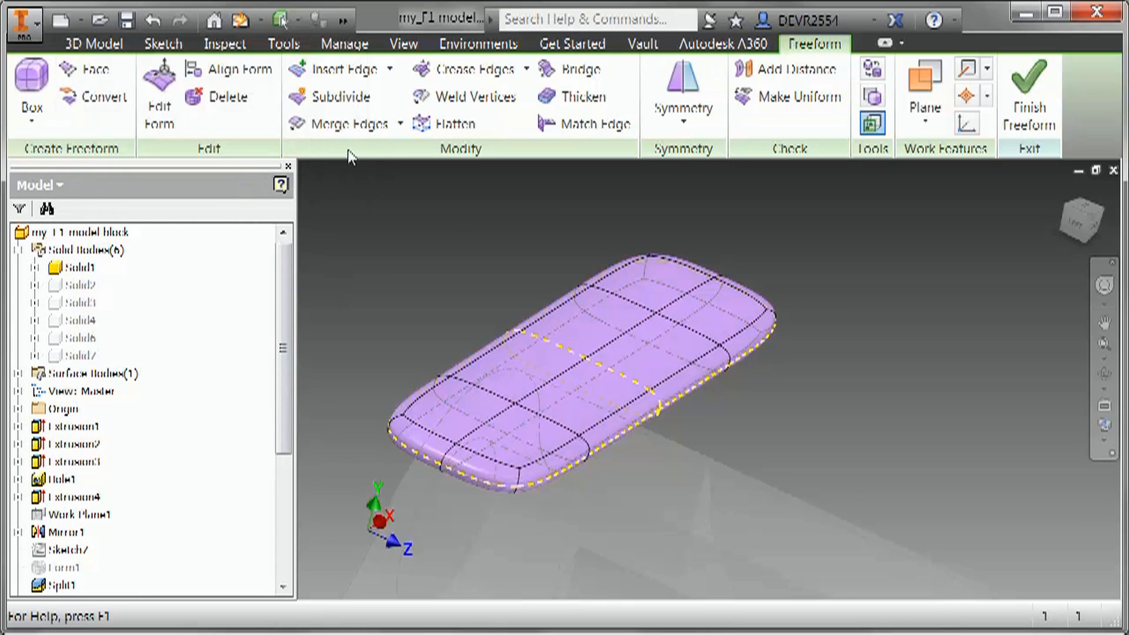
- Subdivide the rear wing's inner top face on the trailing side and the adjoining edge face into 2 by 2 faces in Simple mode
left_click(340, 97)
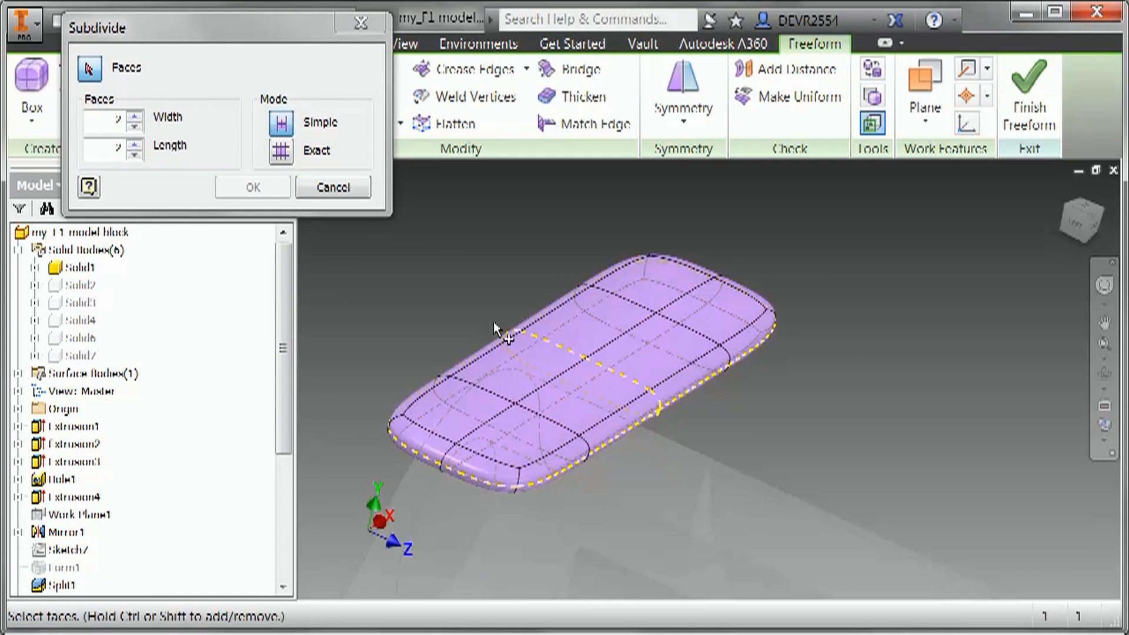
left_click(523, 362)
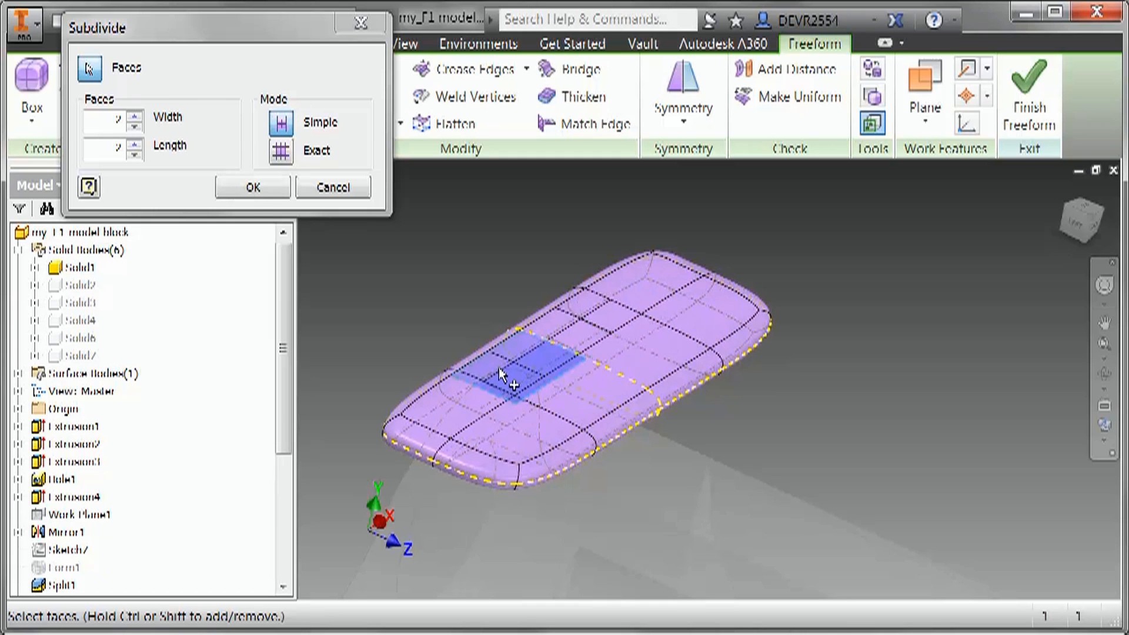
left_click(253, 187)
middle_click_drag(588, 375, 703, 376, "shift")
left_click(341, 96)
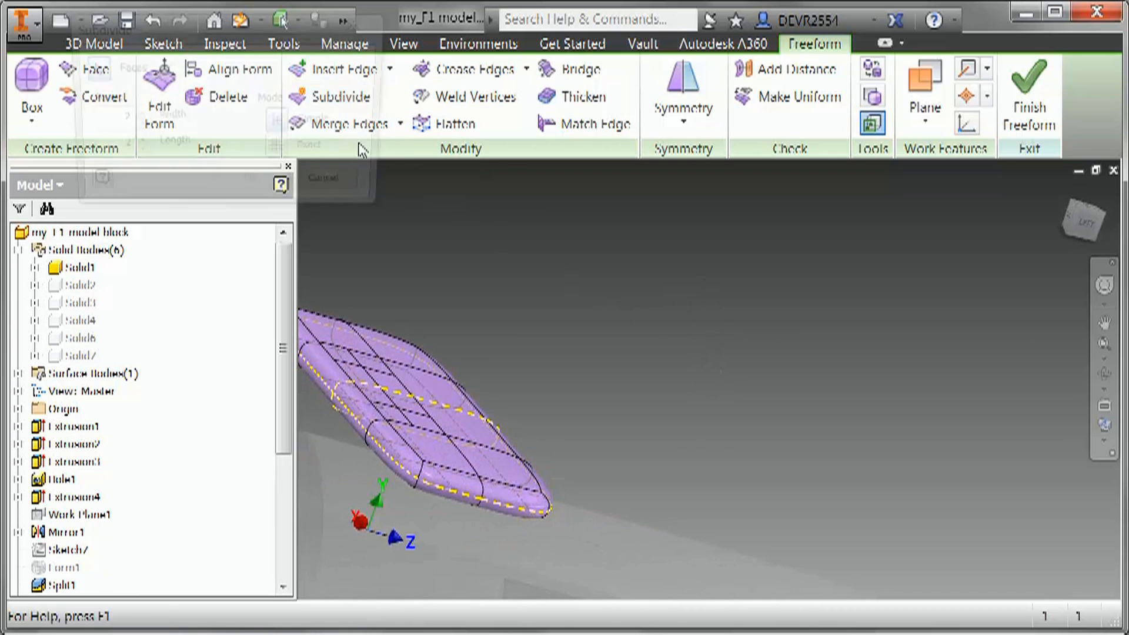
left_click(370, 414)
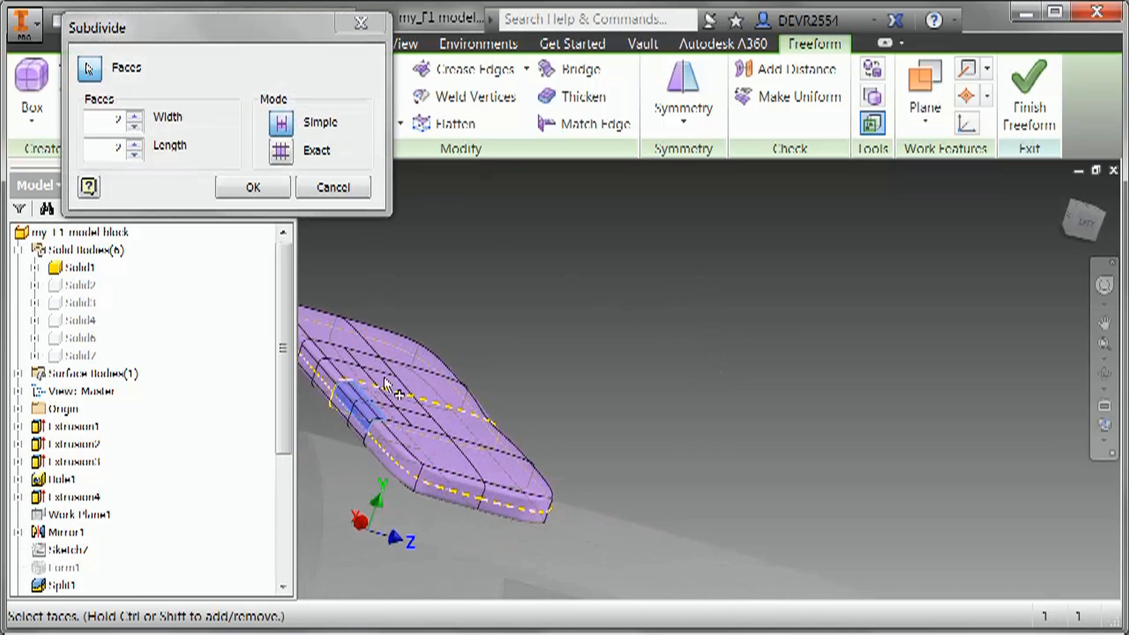
left_click(253, 187)
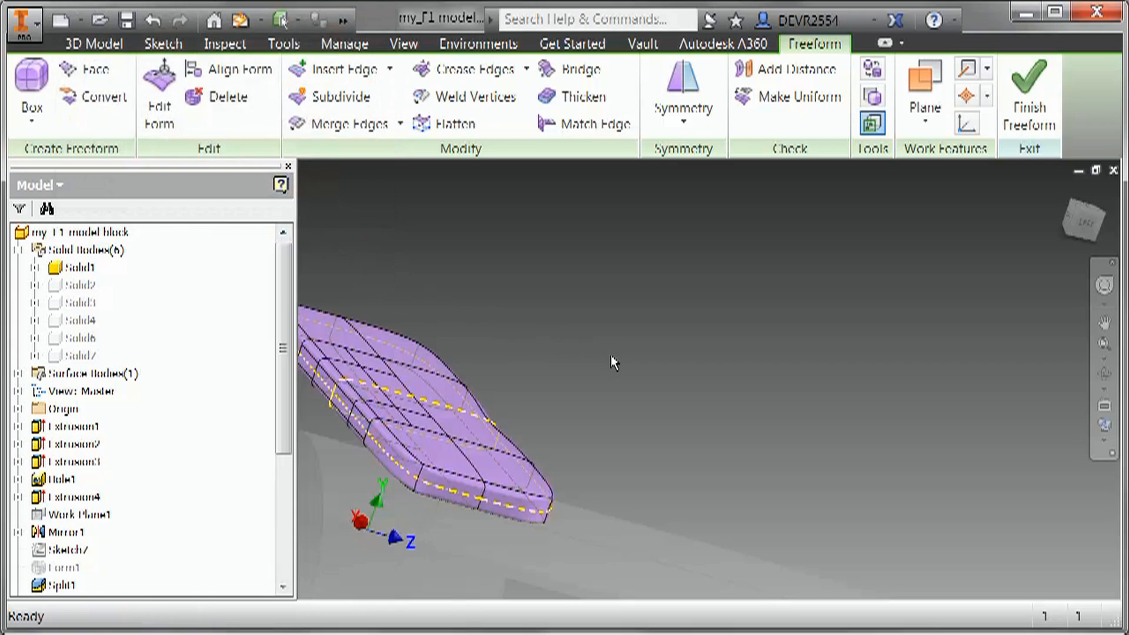
- Move the new subdivision edges on the rear wing's trailing side 5 mm in Z with Edit Form
middle_click_drag(612, 362, 675, 337, "shift")
scroll(737, 312, "down", 3)
scroll(574, 226, "up", 5)
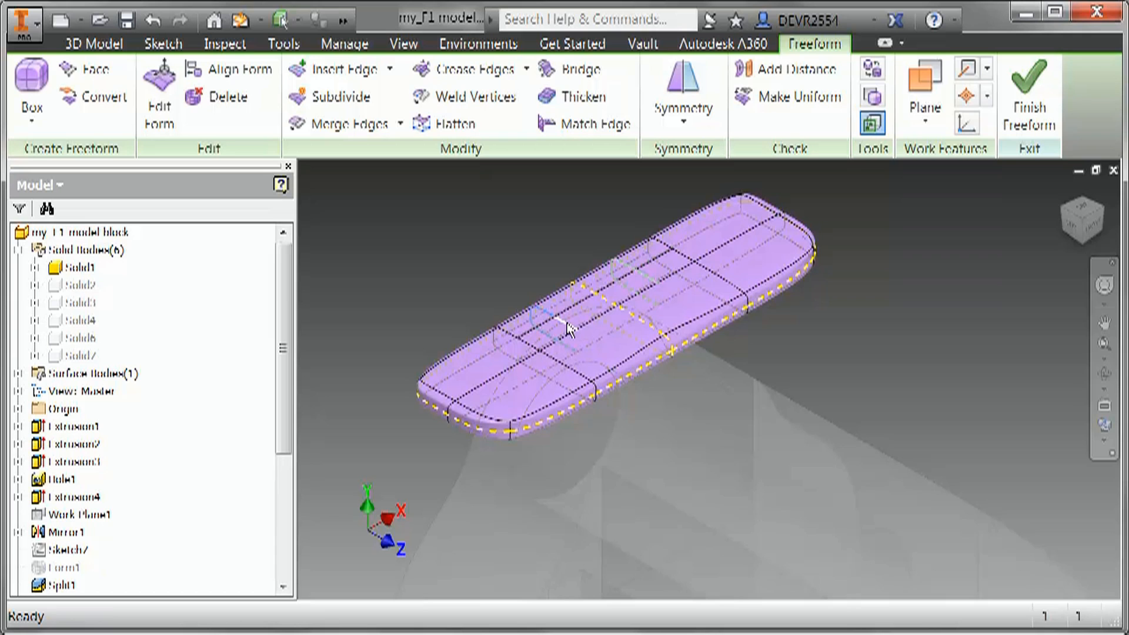
left_click(166, 112)
left_click_drag(625, 368, 647, 383)
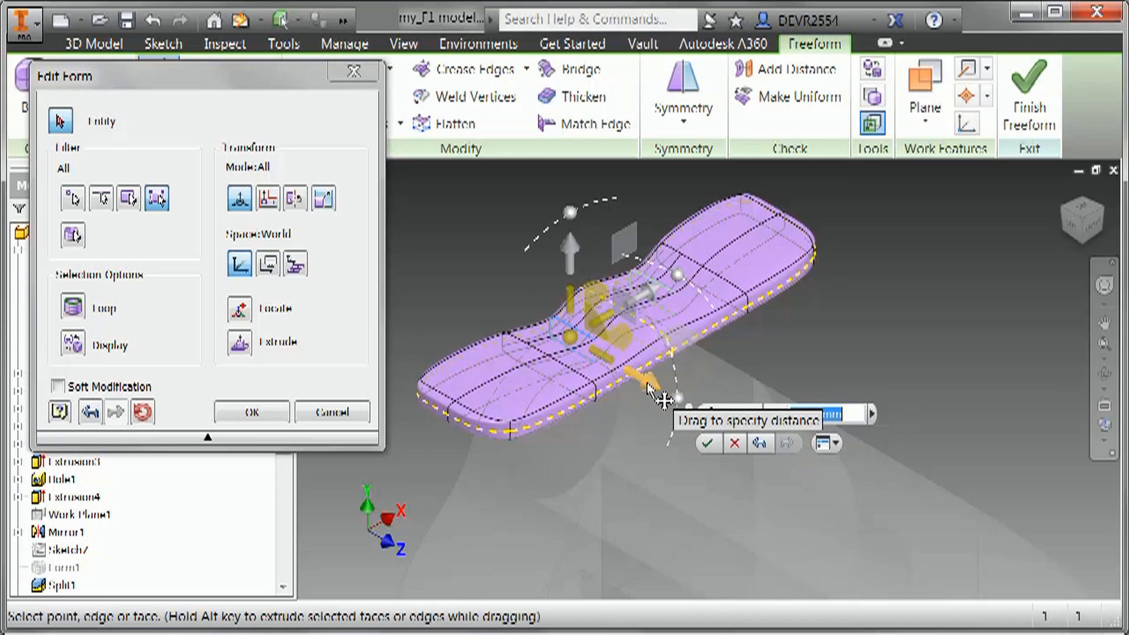
type("5")
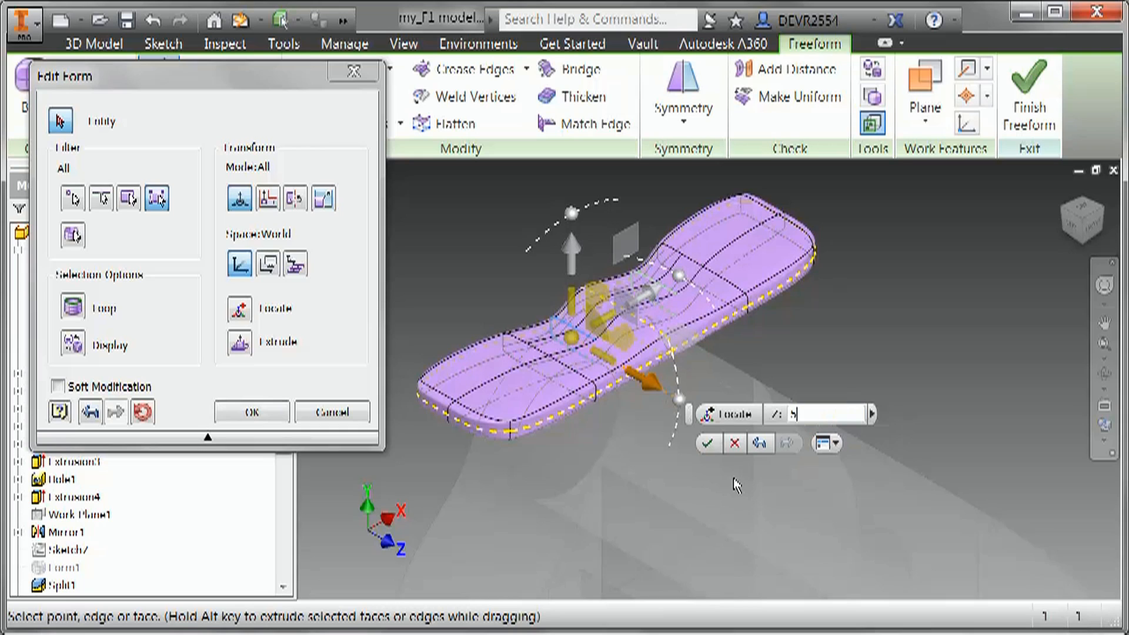
- Lower the two outer top faces of the rear wing by -0.8 mm in Y and finish the freeform
left_click(471, 371)
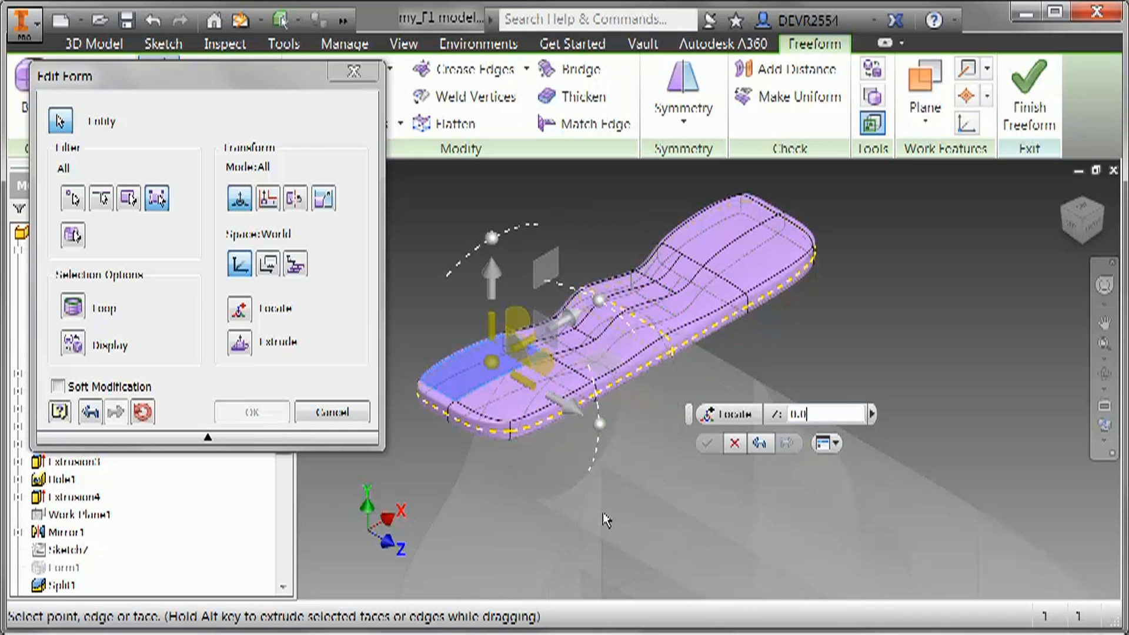
left_click(528, 401, "ctrl")
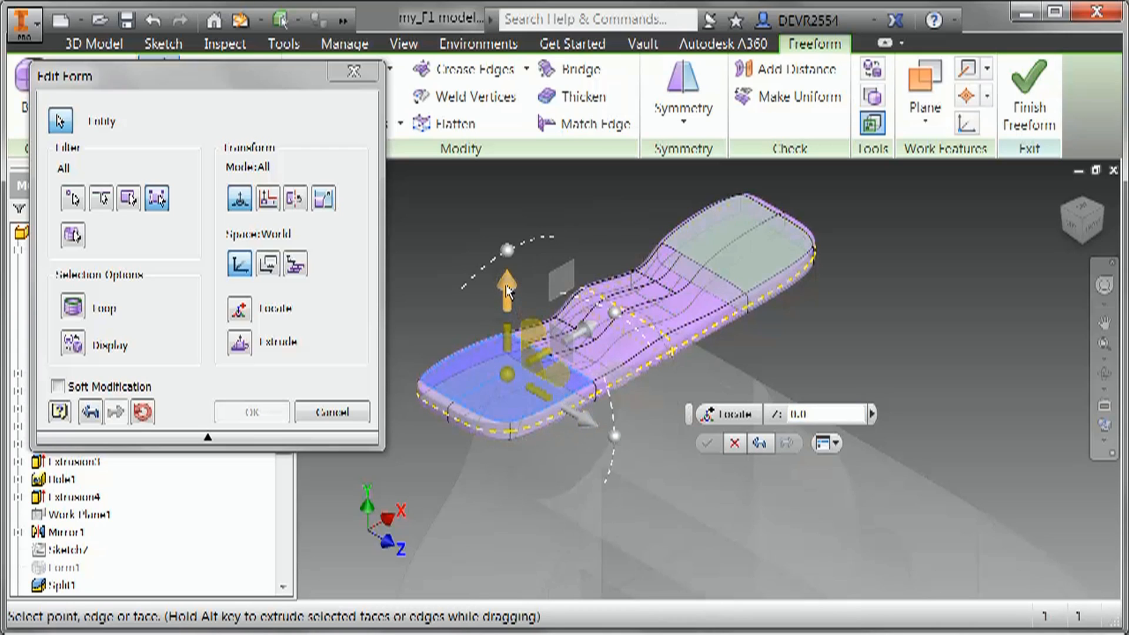
mouse_move(508, 293)
left_mouse_down()
mouse_move(520, 307)
mouse_move(507, 291)
left_mouse_up()
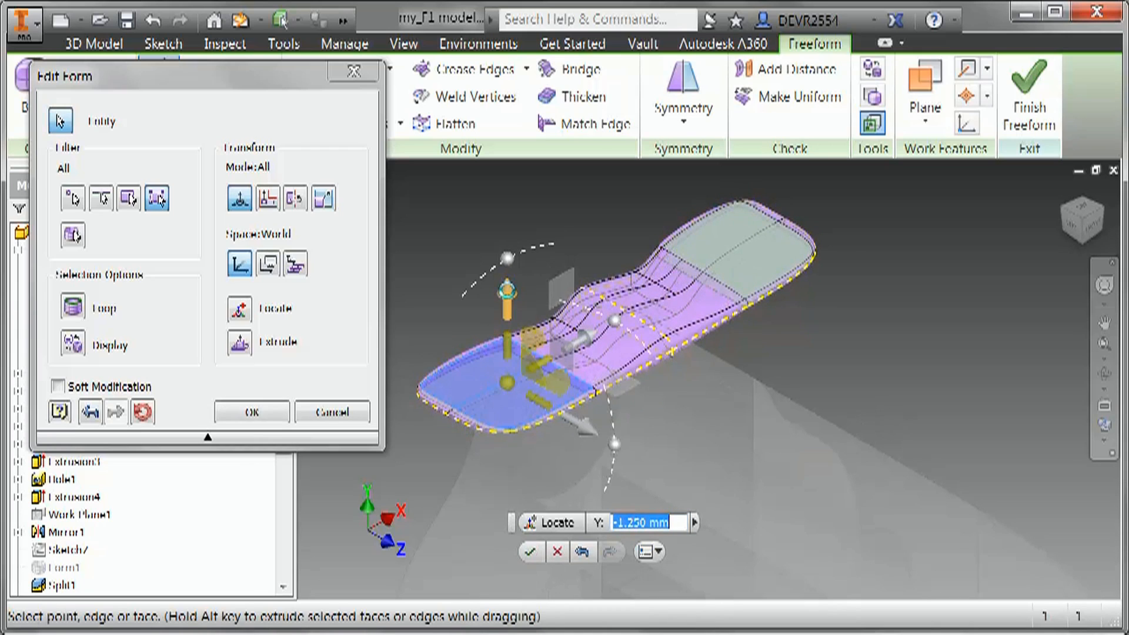
type("-0.8")
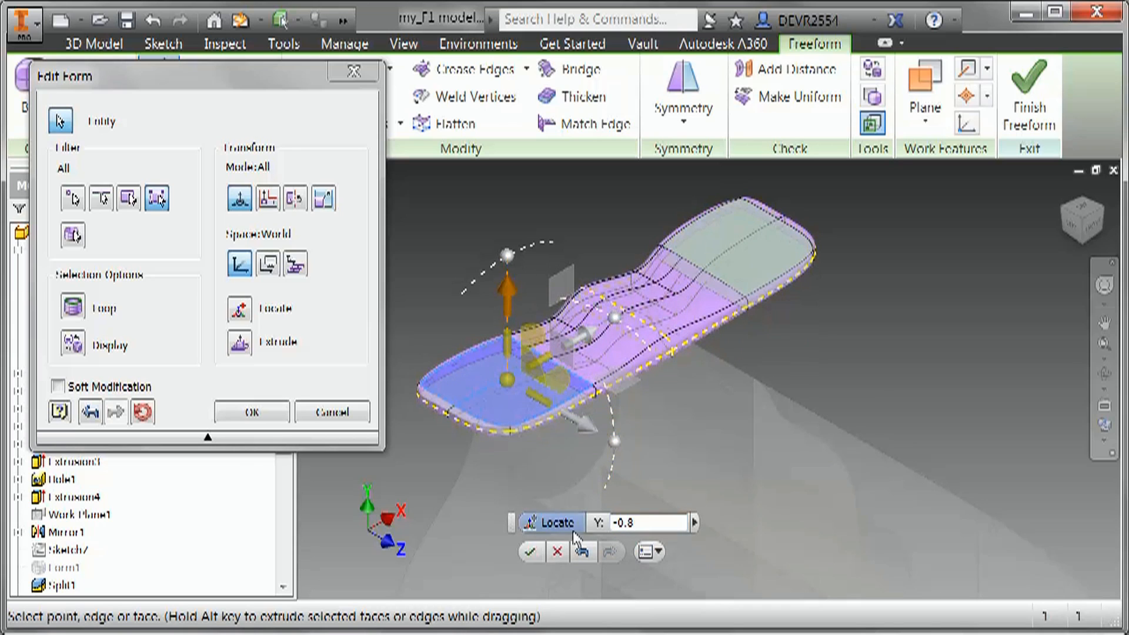
left_click(530, 554)
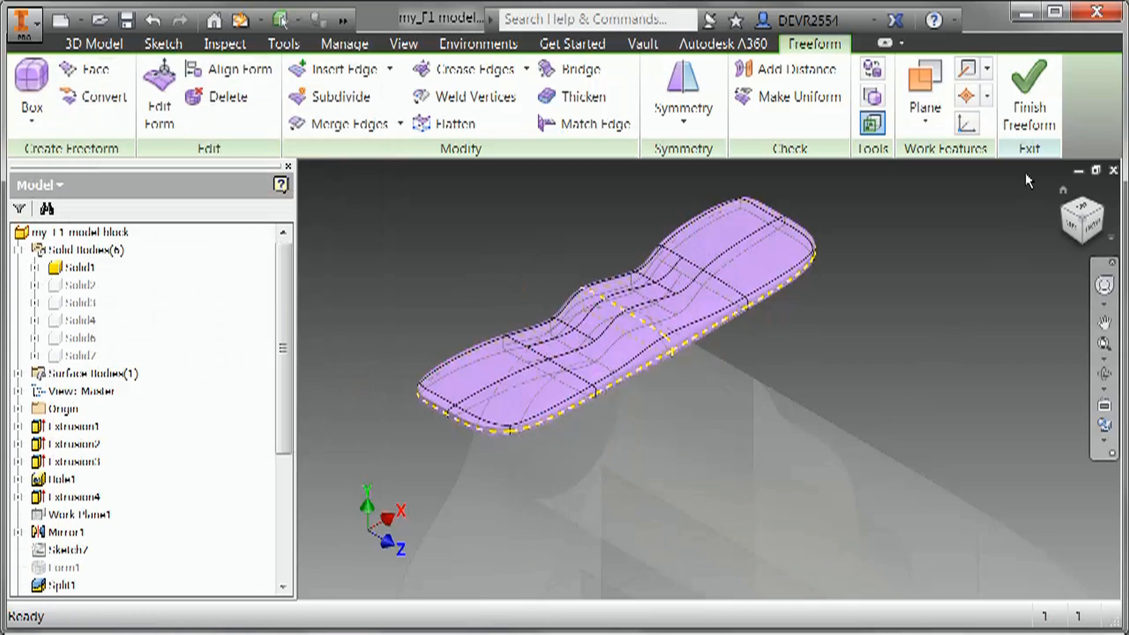
left_click(1039, 106)
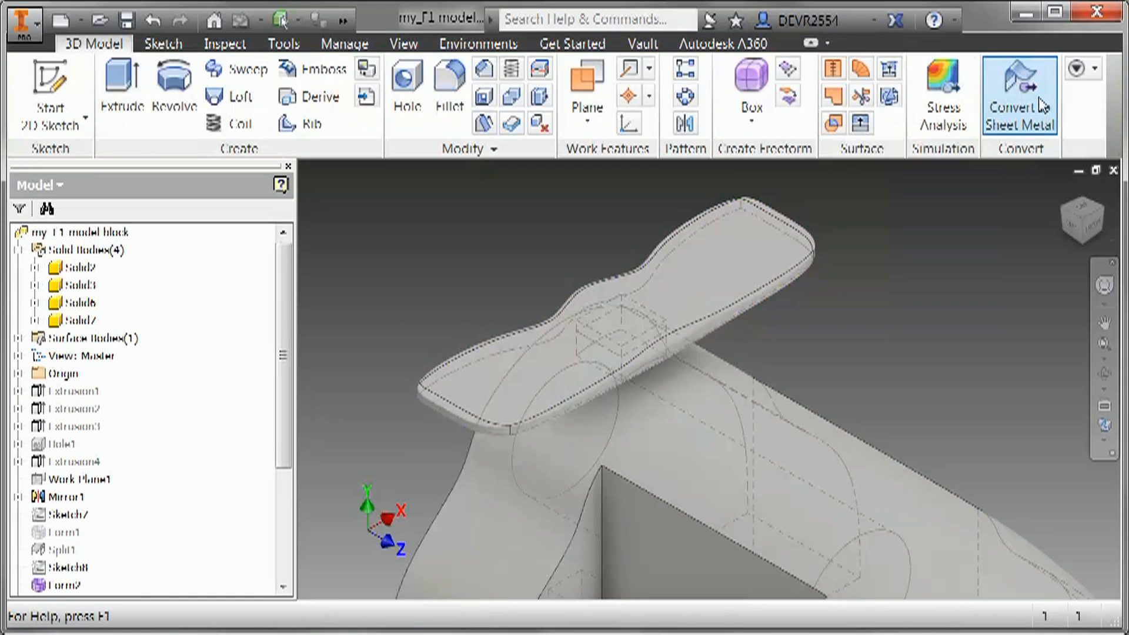
left_click(1064, 193)
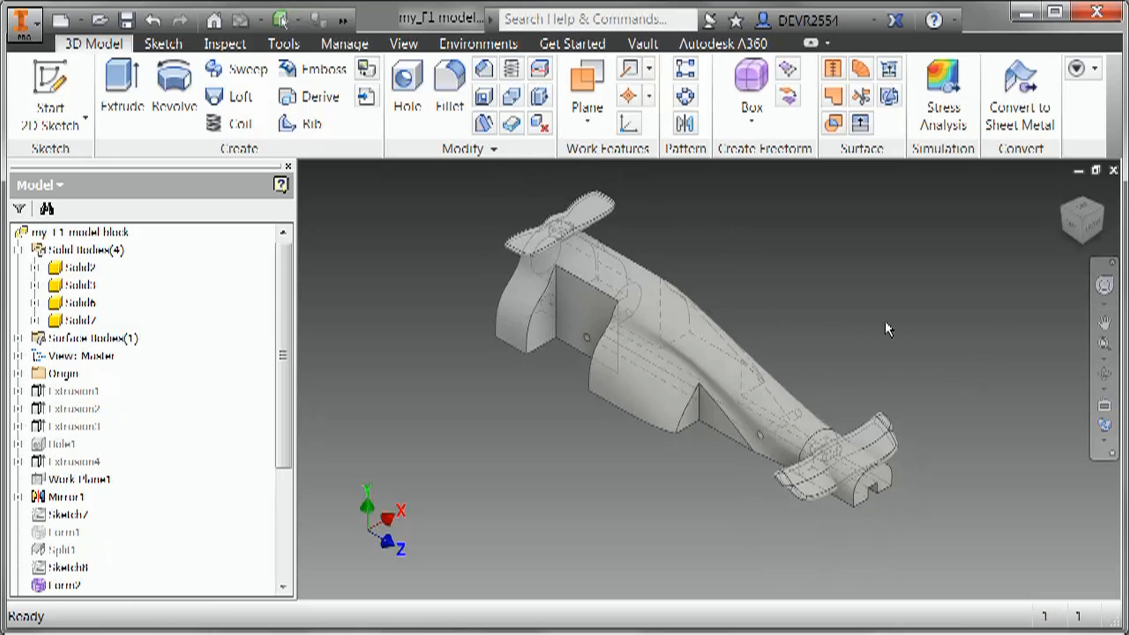
middle_click_drag(792, 371, 680, 400, "shift")
key("F6")
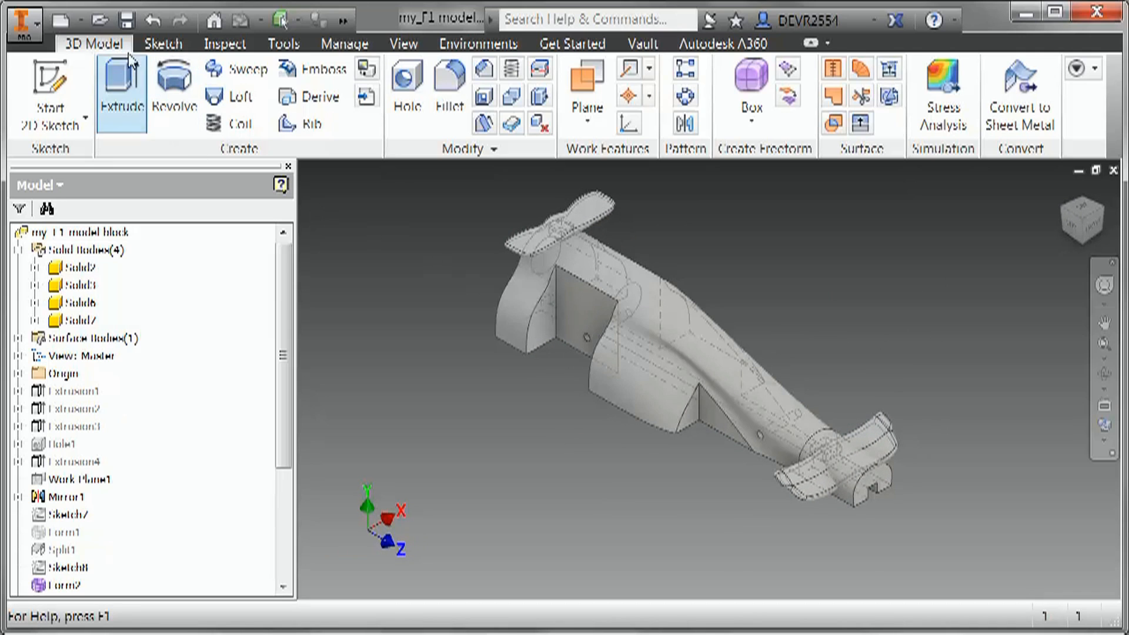